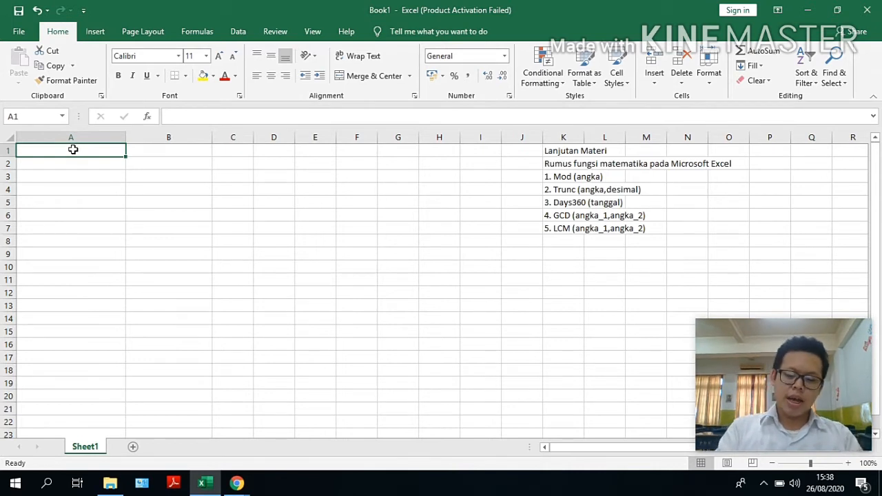
Step: Enter the heading "Mod (angka)" in cell A1 and force it to be stored as plain text
{"action": "type", "text": "Mod (angka)"}
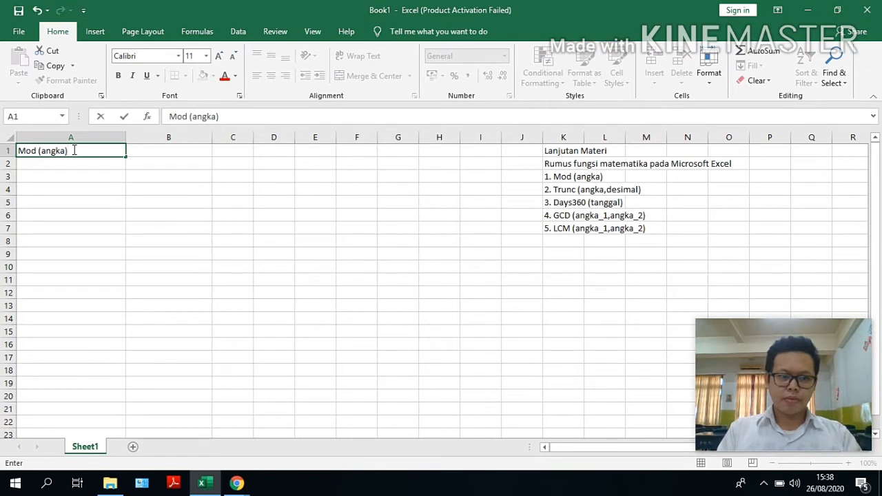
{"action": "left_click", "coordinate": [20, 149]}
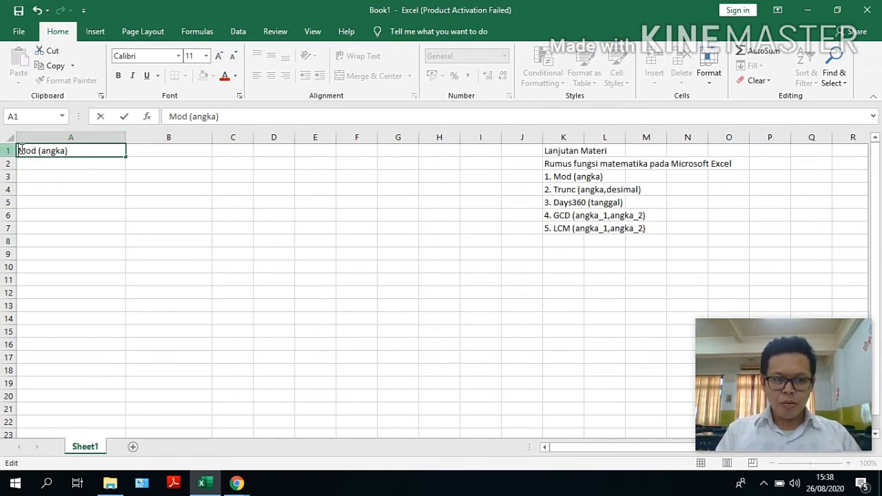
{"action": "type", "text": "'"}
{"action": "key", "text": "Return"}
Step: Enter "= Modulus/Modulo" in cell B1 as plain text instead of a formula
{"action": "key", "text": "Up"}
{"action": "key", "text": "Right"}
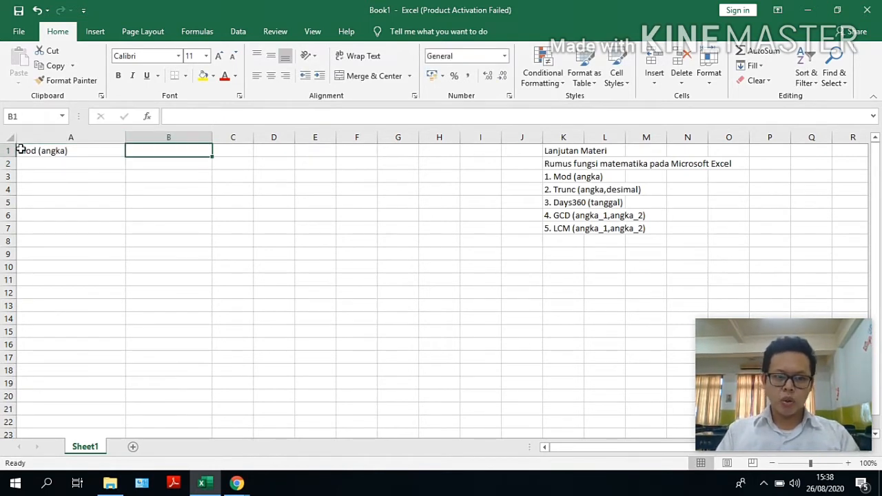
{"action": "type", "text": "= "}
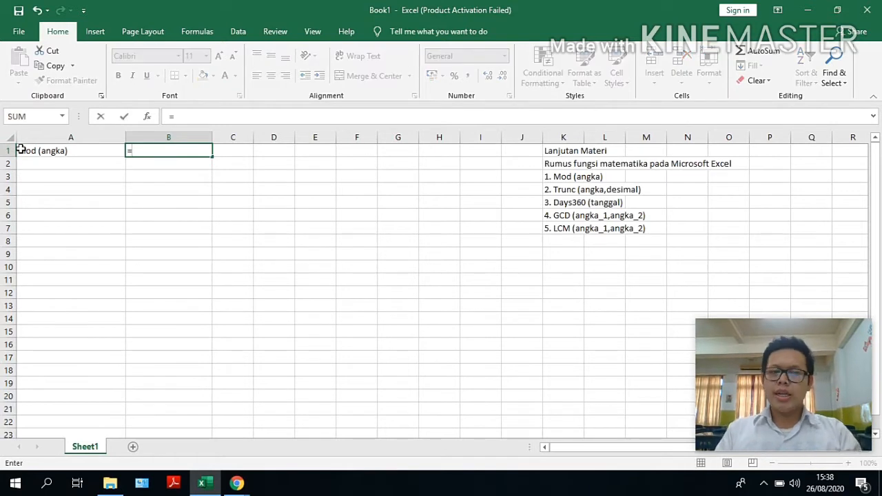
{"action": "type", "text": "Modul"}
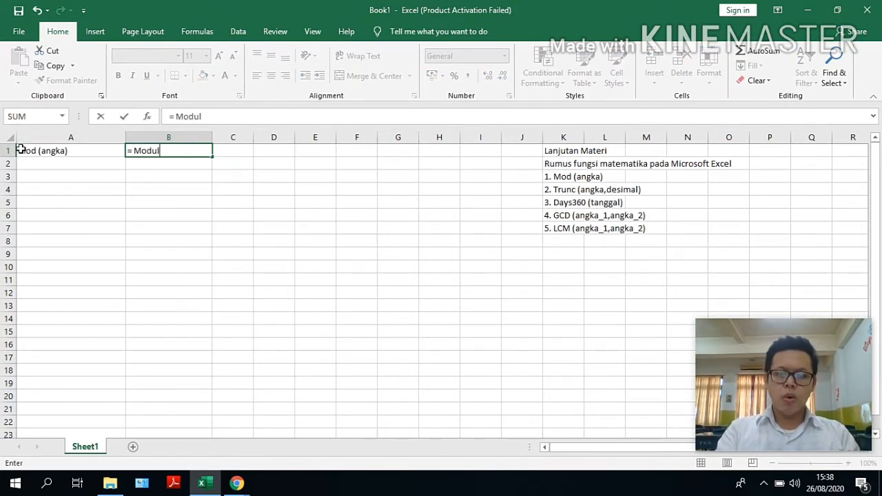
{"action": "type", "text": "us/"}
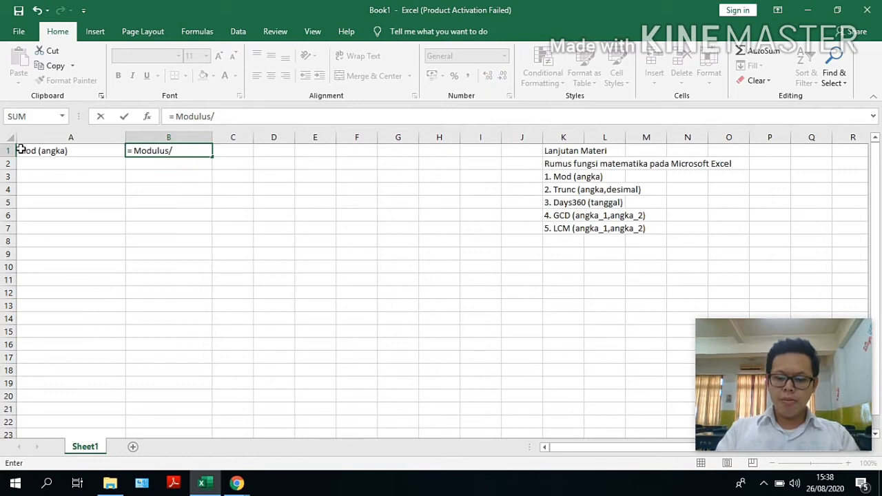
{"action": "type", "text": "Modulo"}
{"action": "key", "text": "Return"}
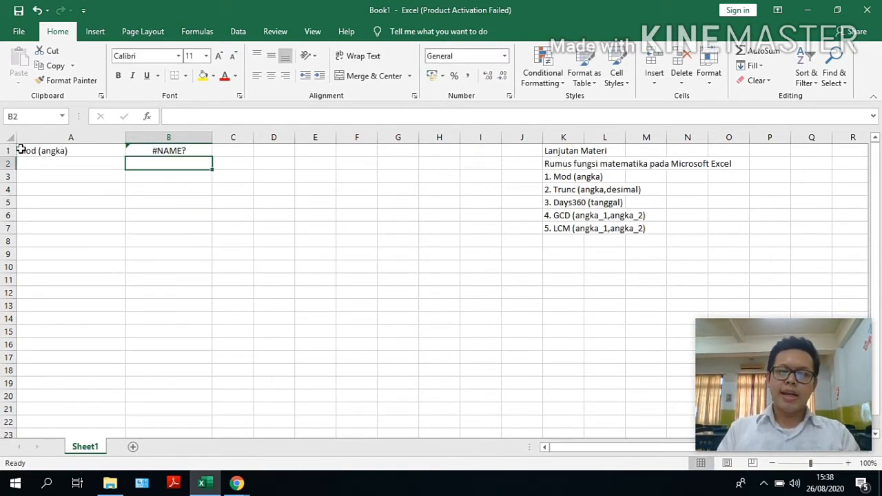
{"action": "key", "text": "Up"}
{"action": "left_click", "coordinate": [169, 116]}
{"action": "type", "text": "'"}
{"action": "key", "text": "Return"}
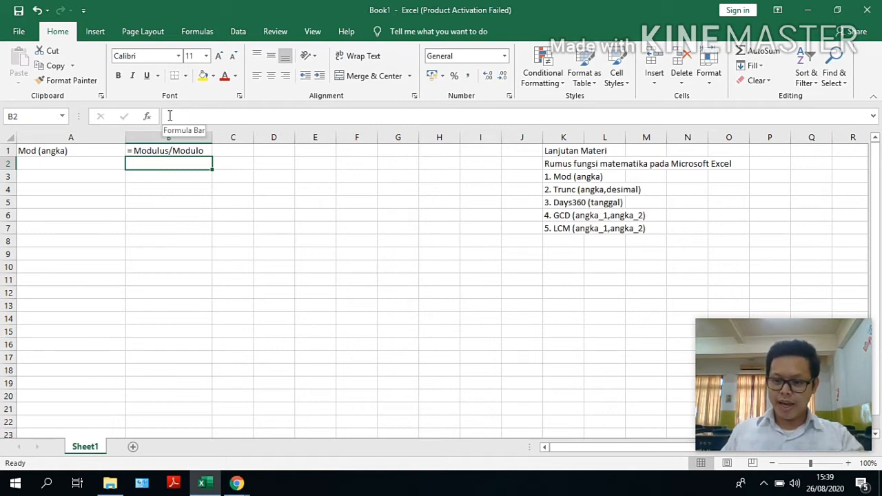
Step: Enter the column header "Bilangan yang akan dibagi" in cell A3
{"action": "key", "text": "Left"}
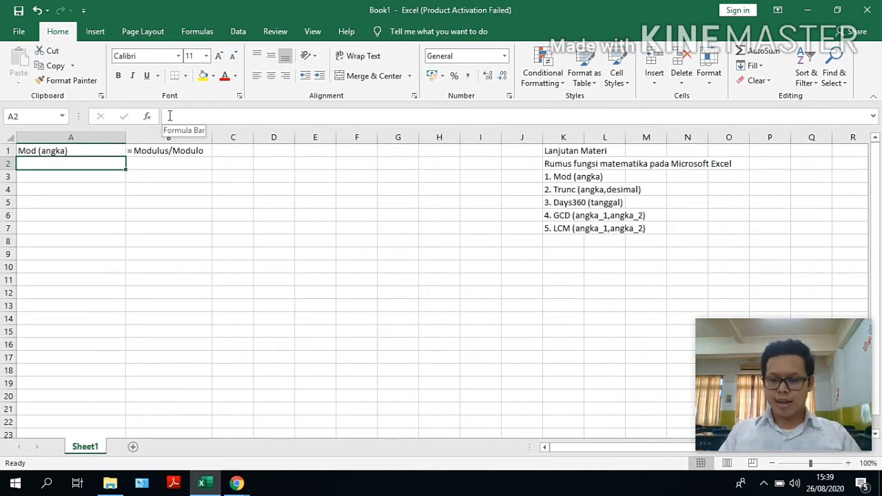
{"action": "key", "text": "Down"}
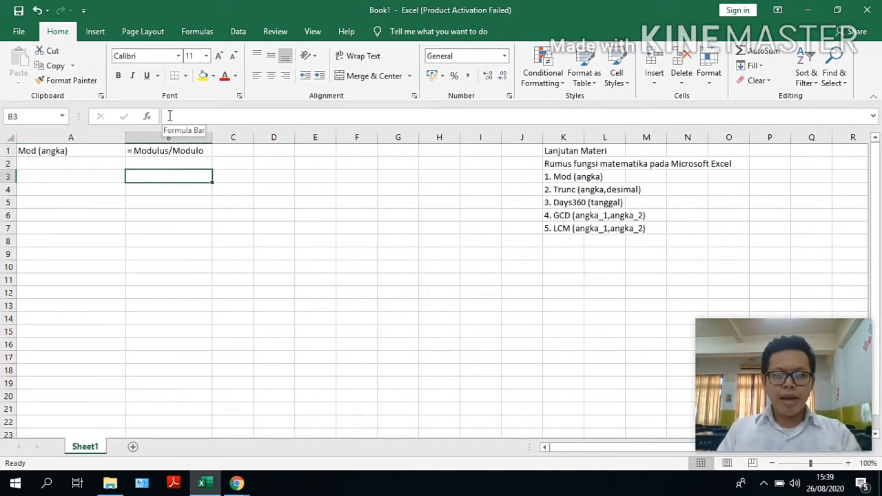
{"action": "type", "text": "B"}
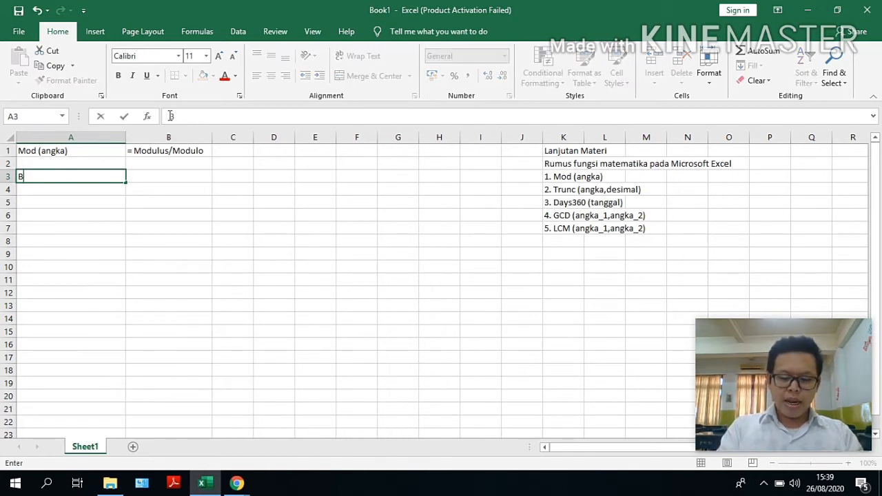
{"action": "type", "text": "ilangan yang akan dibagi"}
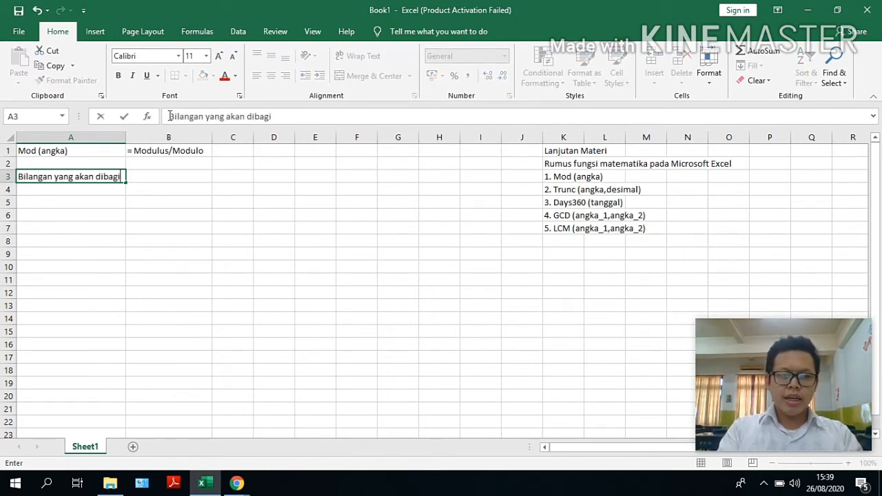
{"action": "key", "text": "Tab"}
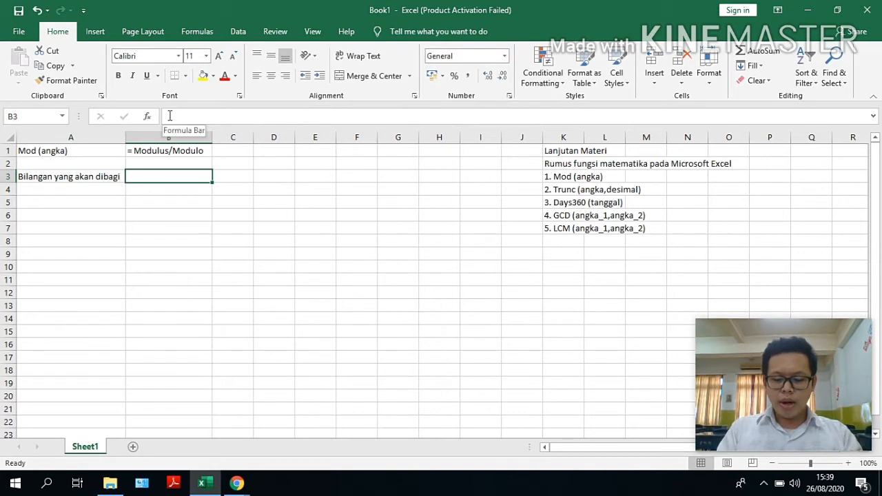
Step: Add the column headers "Bilangan pembagi" in cell B3 and "Rumus" in cell C3
{"action": "type", "text": "BNilangan"}
{"action": "key", "text": "BackSpace"}
{"action": "key", "text": "BackSpace"}
{"action": "key", "text": "BackSpace"}
{"action": "key", "text": "BackSpace"}
{"action": "key", "text": "BackSpace"}
{"action": "key", "text": "BackSpace"}
{"action": "key", "text": "BackSpace"}
{"action": "key", "text": "BackSpace"}
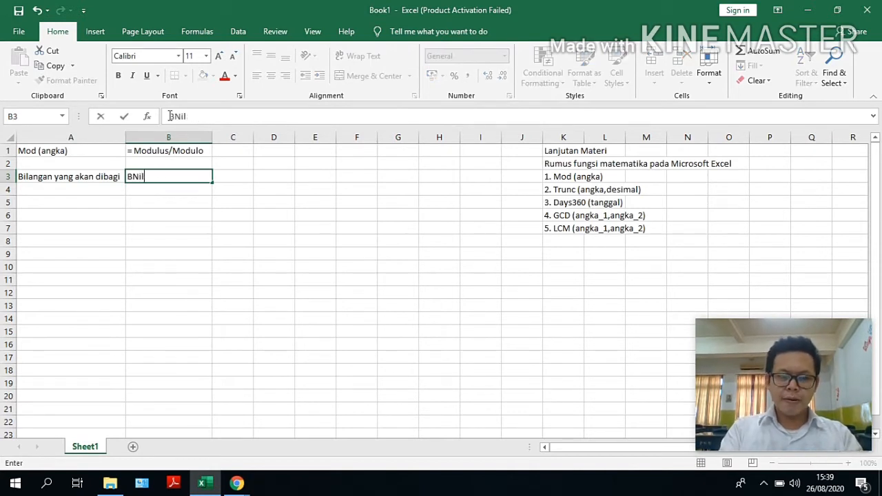
{"action": "type", "text": "ilangan pembagi"}
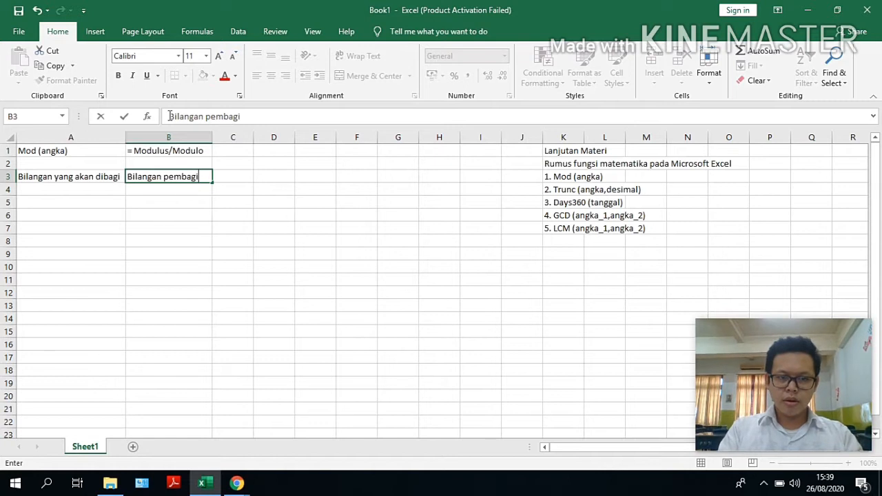
{"action": "key", "text": "Tab"}
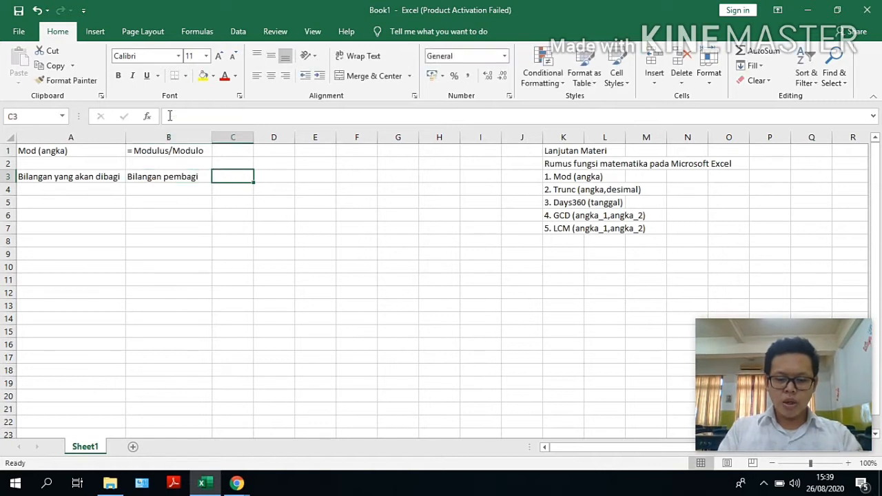
{"action": "type", "text": "Rumus"}
{"action": "key", "text": "Return"}
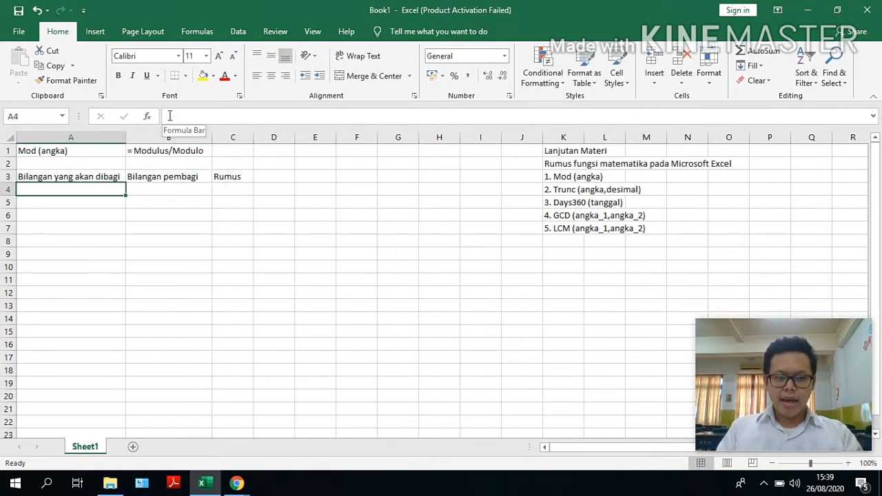
Step: Fill the first example row with 7 in cell A4 and 3 in cell B4
{"action": "type", "text": "7"}
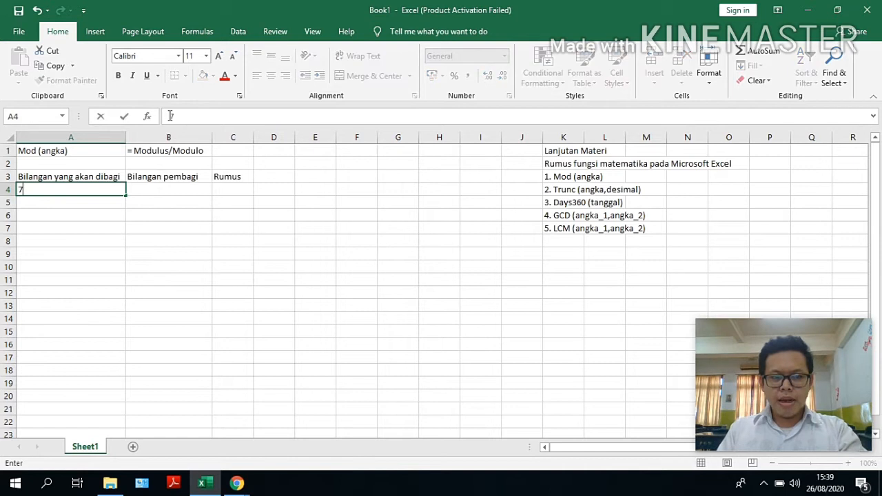
{"action": "key", "text": "Tab"}
{"action": "type", "text": "3"}
{"action": "key", "text": "Tab"}
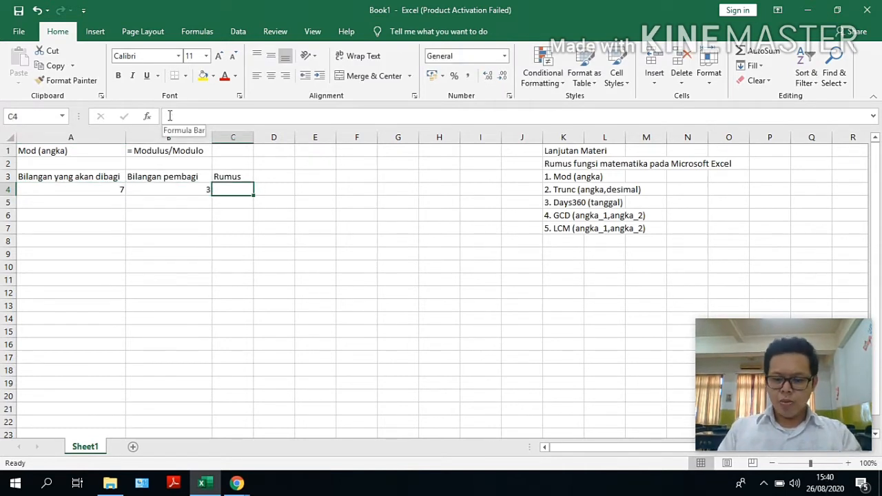
Step: Enter the formula =MOD(A4;B4) in cell C4 to calculate the division remainder
{"action": "type", "text": "=mod"}
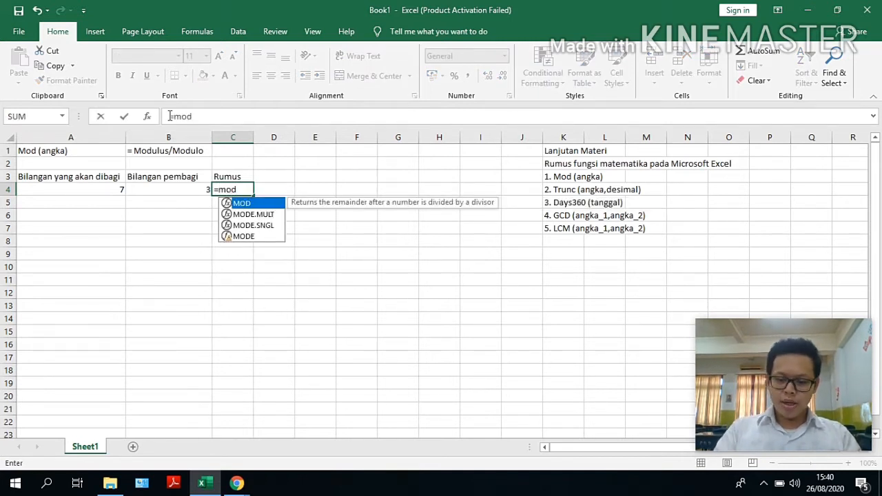
{"action": "type", "text": "("}
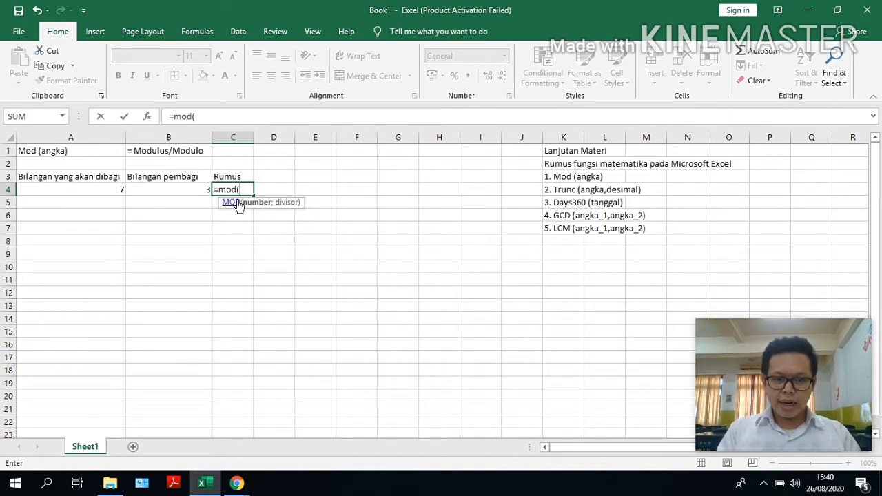
{"action": "left_click", "coordinate": [112, 191]}
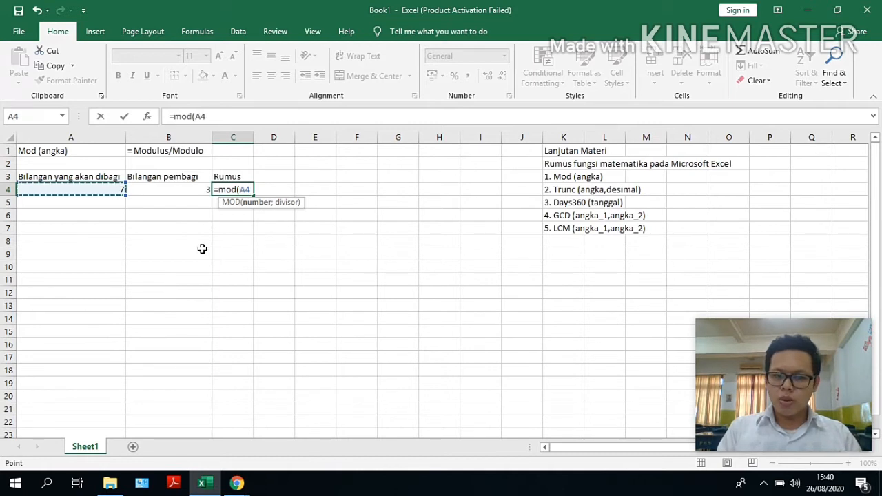
{"action": "type", "text": ";"}
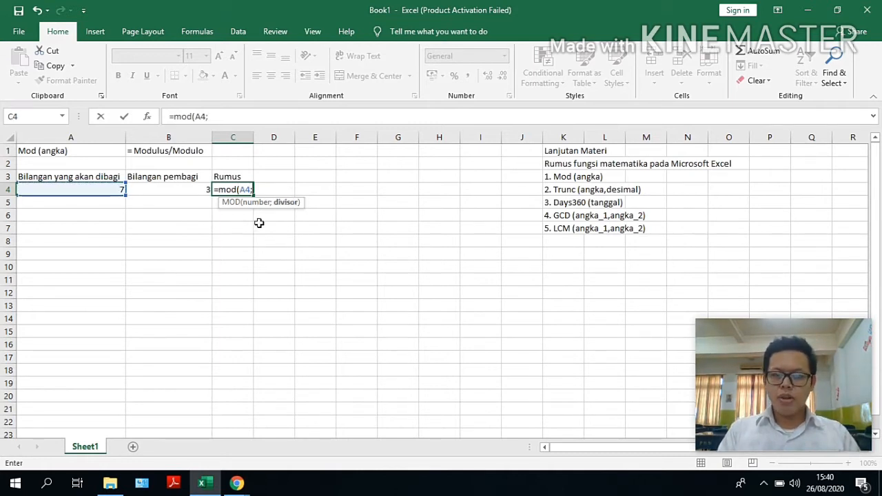
{"action": "left_click", "coordinate": [187, 193]}
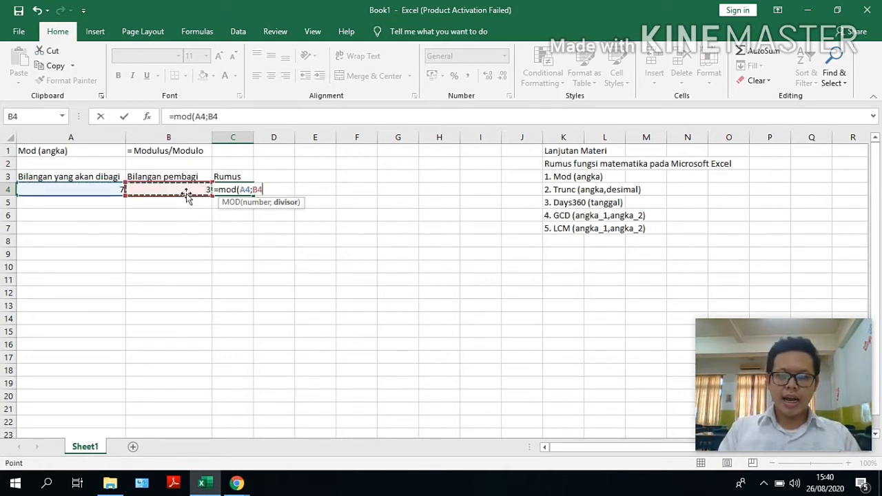
{"action": "type", "text": ")"}
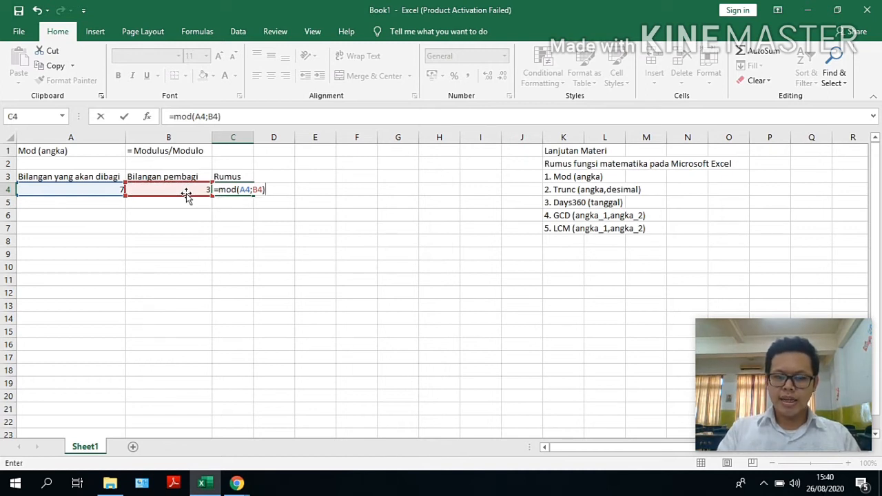
{"action": "key", "text": "Return"}
{"action": "key", "text": "Up"}
{"action": "key", "text": "Right"}
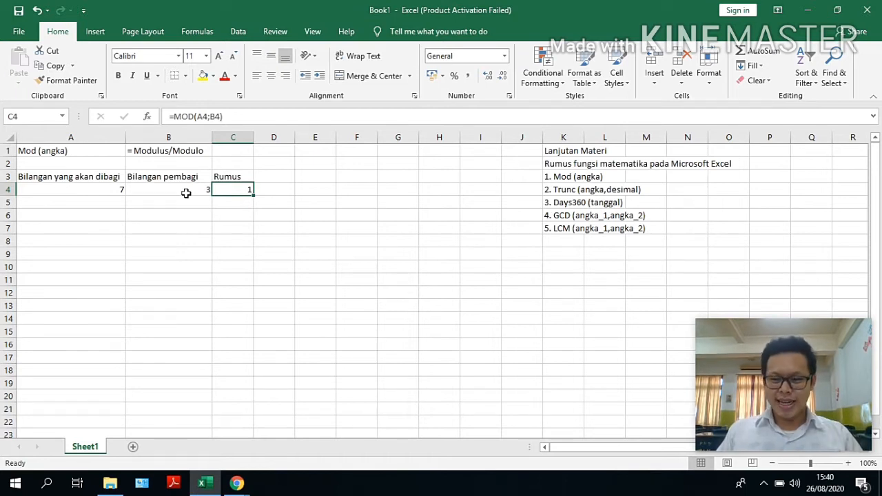
{"action": "left_click", "coordinate": [186, 193]}
{"action": "key", "text": "Right"}
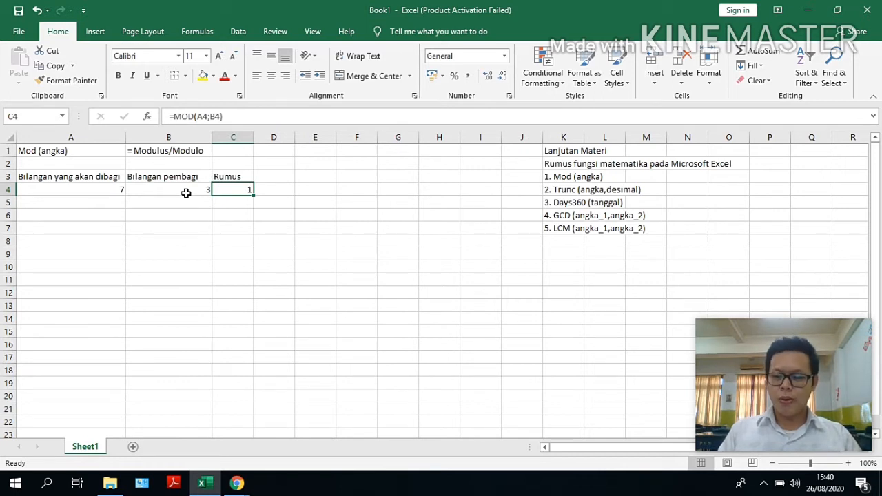
{"action": "key", "text": "Down"}
{"action": "key", "text": "Up"}
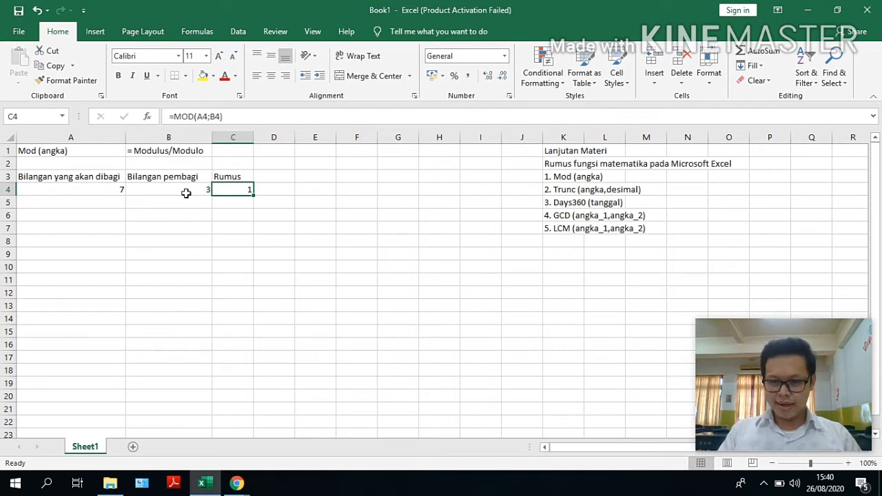
{"action": "key", "text": "Down"}
{"action": "key", "text": "Left"}
{"action": "key", "text": "Left"}
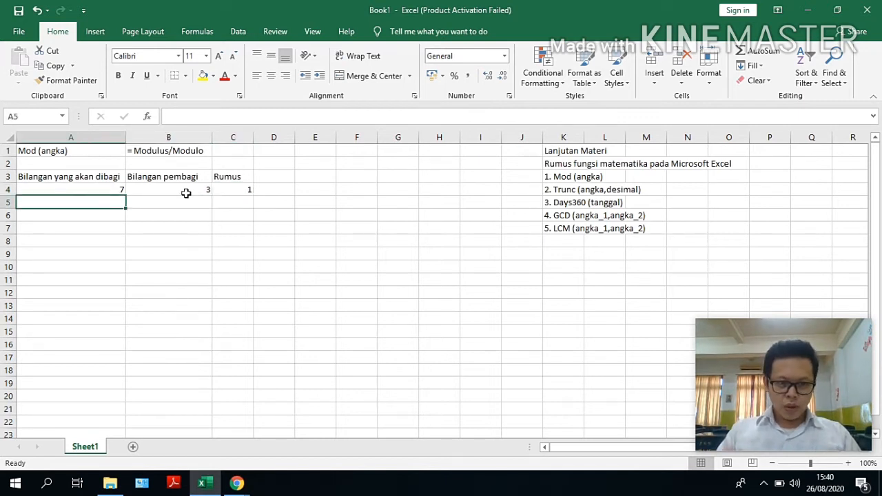
{"action": "key", "text": "Up"}
{"action": "key", "text": "Right"}
{"action": "key", "text": "Right"}
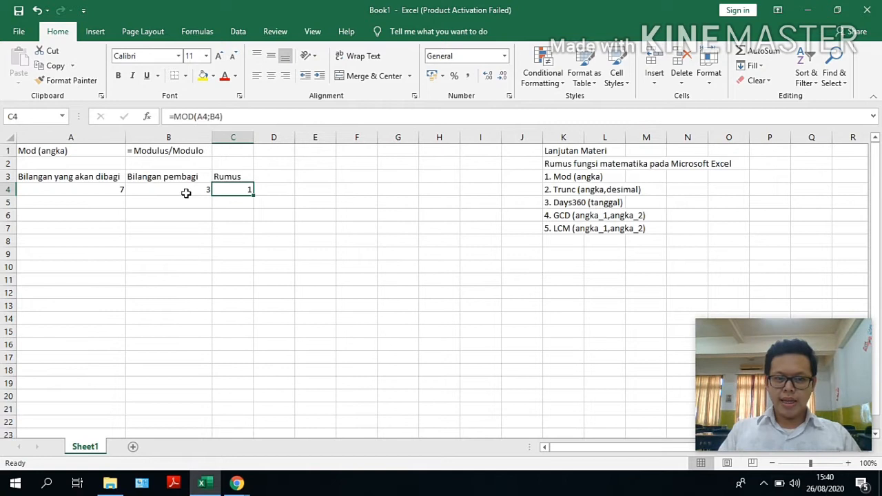
Step: Fill the second example row with 2020 in cell A5 and 3 in cell B5
{"action": "key", "text": "Down"}
{"action": "key", "text": "Left"}
{"action": "key", "text": "Left"}
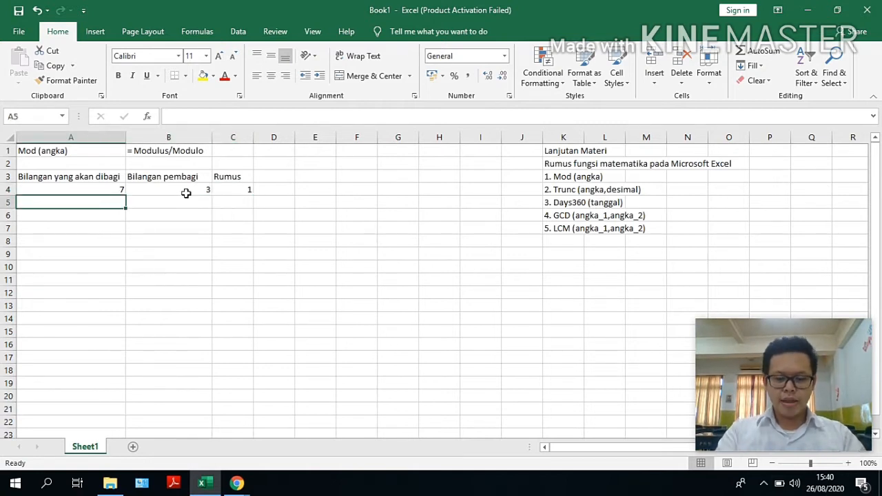
{"action": "type", "text": "1"}
{"action": "key", "text": "BackSpace"}
{"action": "type", "text": "2020"}
{"action": "key", "text": "Tab"}
{"action": "type", "text": "3"}
{"action": "key", "text": "Tab"}
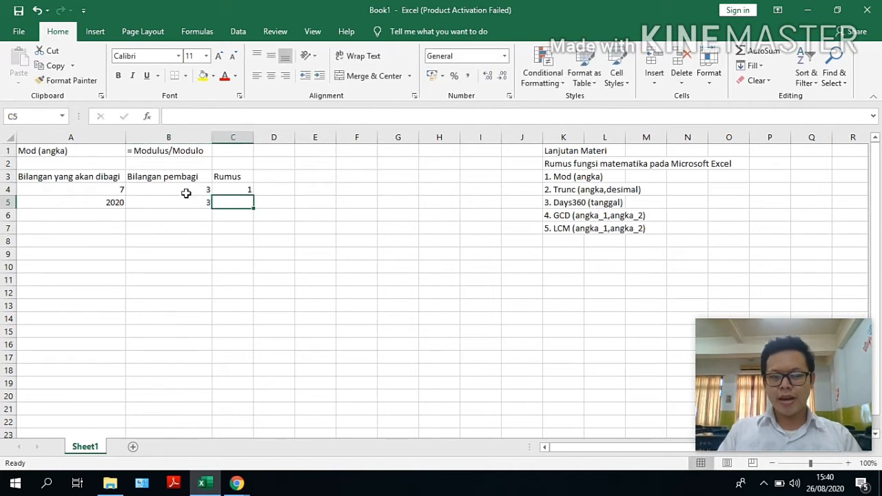
Step: Enter the formula =MOD(A5;B5) in cell C5 to calculate the second row's remainder
{"action": "type", "text": "=mod("}
{"action": "key", "text": "Left"}
{"action": "key", "text": "Left"}
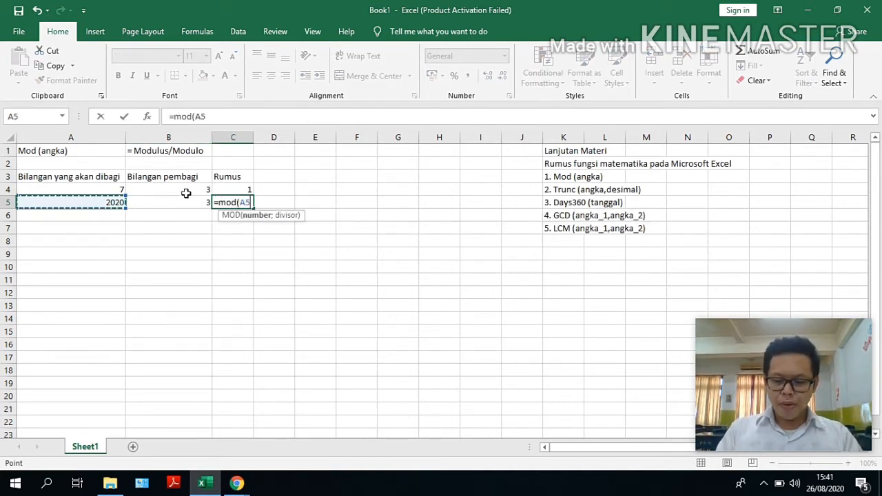
{"action": "type", "text": ";"}
{"action": "key", "text": "Left"}
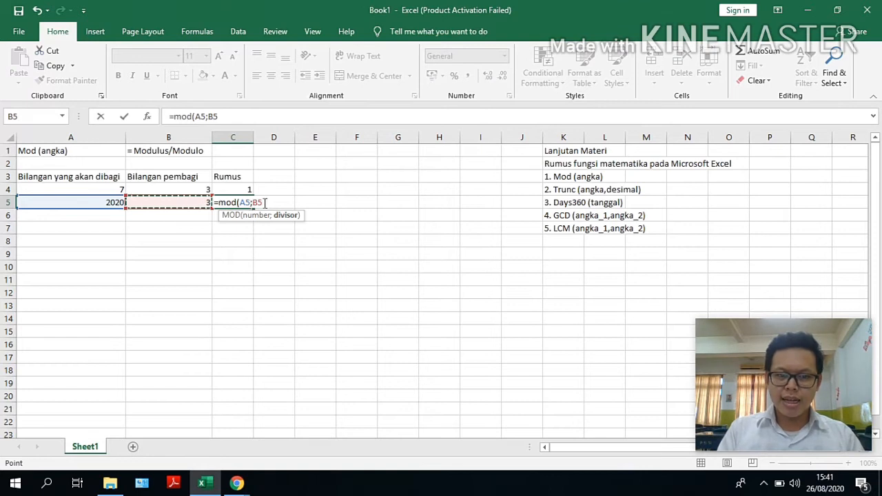
{"action": "type", "text": ")"}
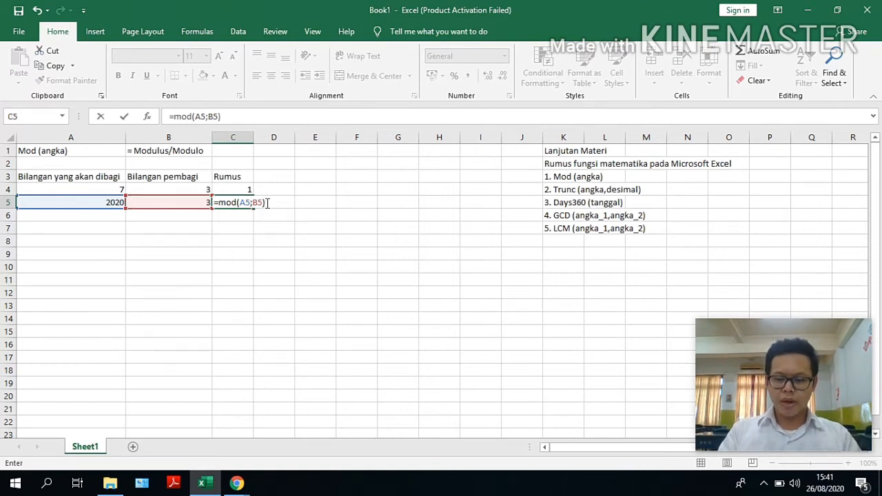
{"action": "key", "text": "Return"}
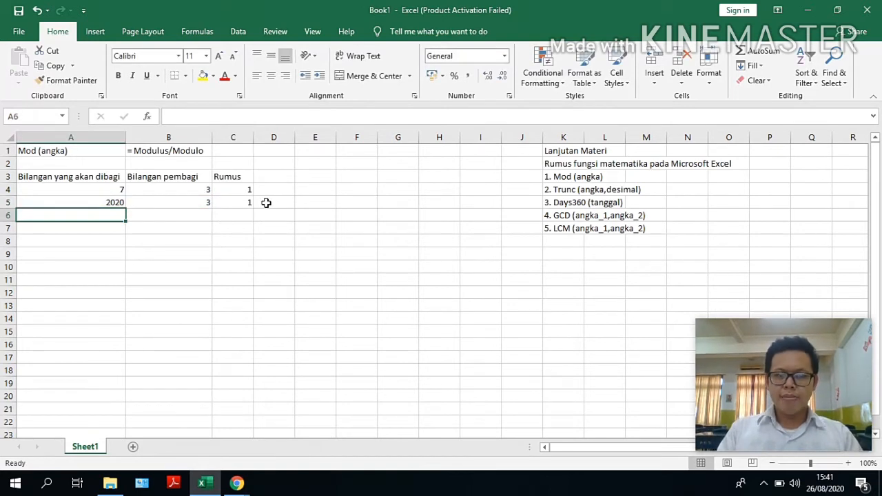
{"action": "key", "text": "Up"}
{"action": "key", "text": "Right"}
{"action": "key", "text": "Right"}
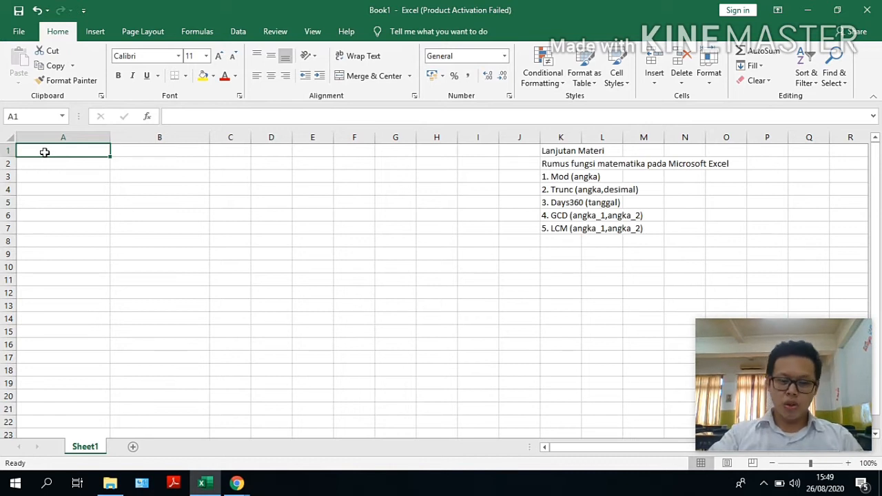
Step: Enter the function title "Trunc(angka;desimal)" in cell A1
{"action": "type", "text": "Tru"}
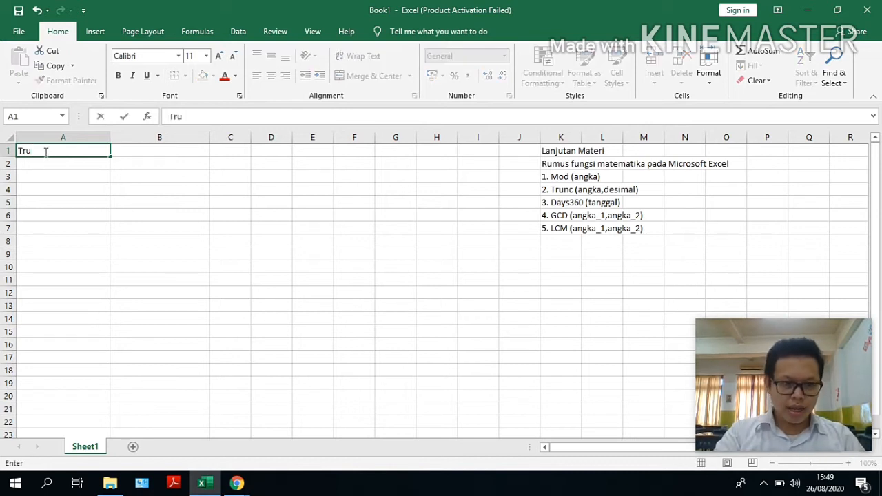
{"action": "type", "text": "nc("}
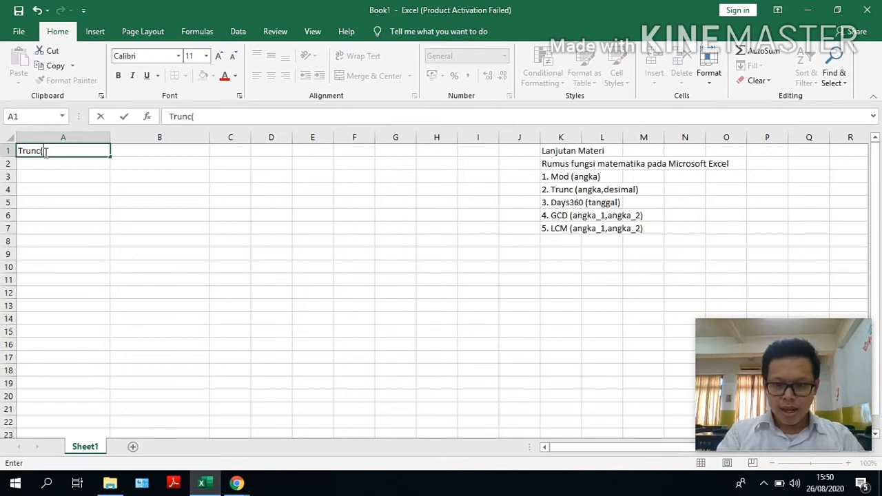
{"action": "type", "text": "angka,"}
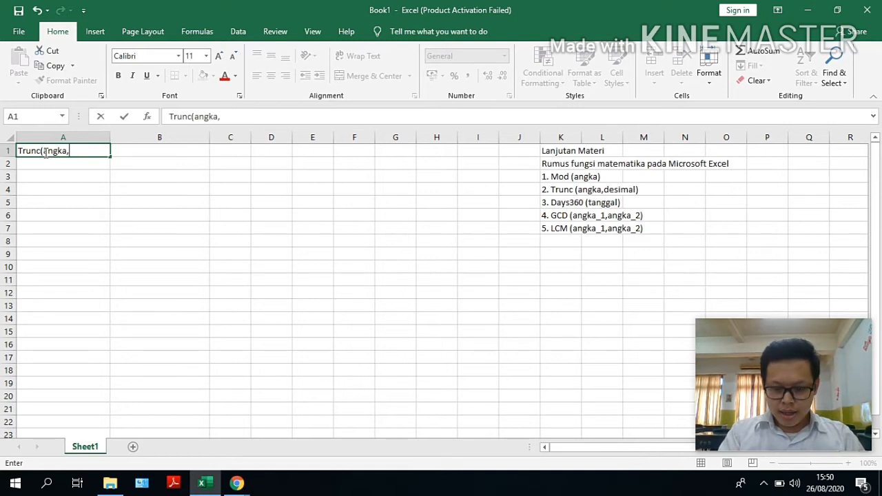
{"action": "key", "text": "BackSpace"}
{"action": "type", "text": ";desimal)"}
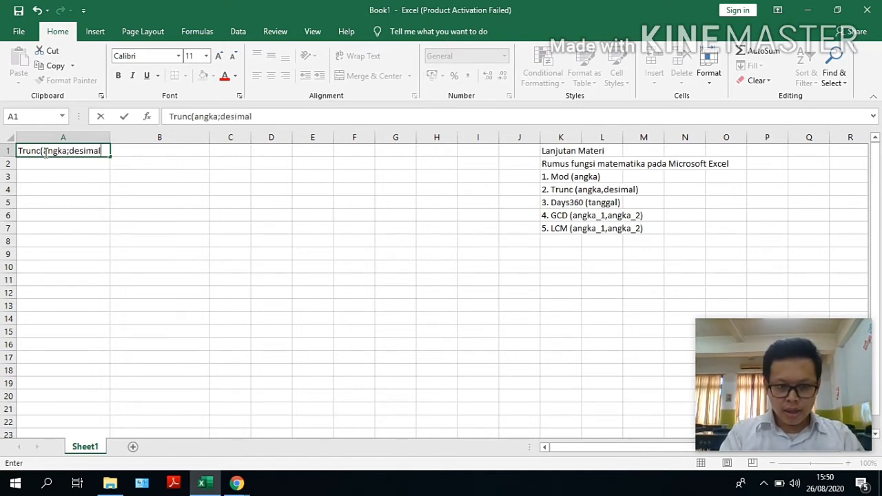
{"action": "key", "text": "ctrl+Return"}
{"action": "key", "text": "Right"}
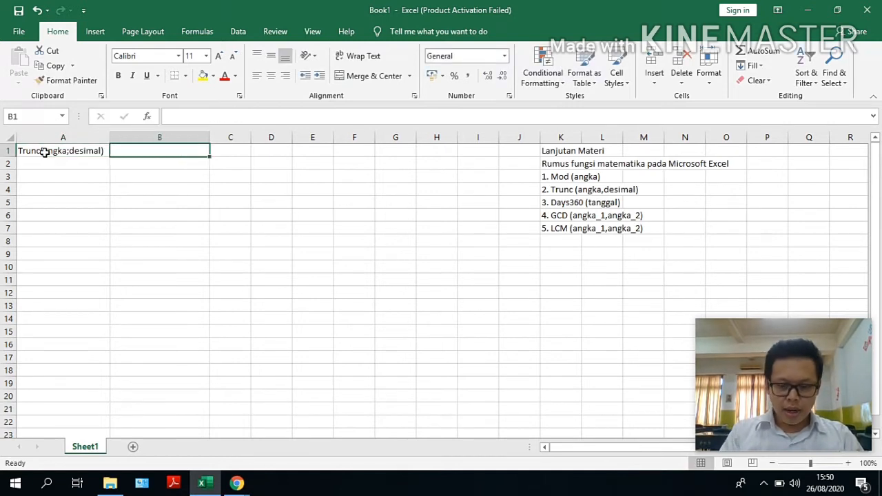
Step: Enter the description "= menggambil / mengizinkan angka dibelakang koma yang sudah ditentukan" in cell B1
{"action": "type", "text": "= mengga"}
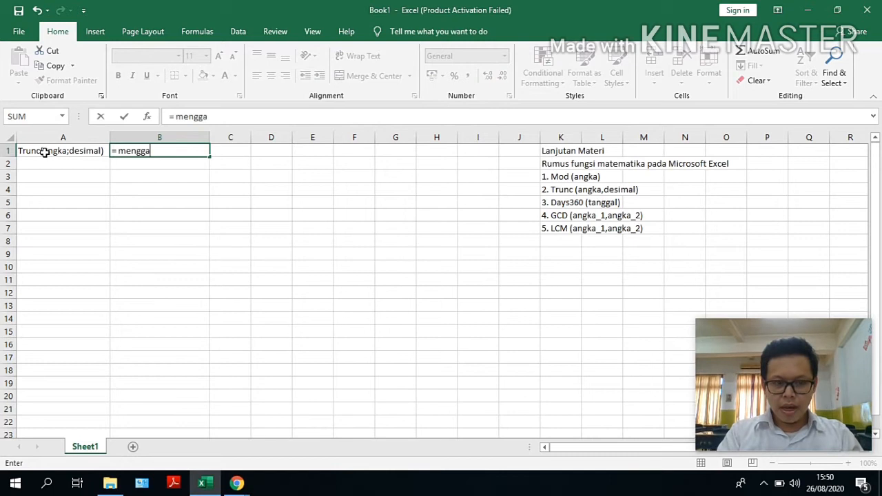
{"action": "type", "text": "mbil / "}
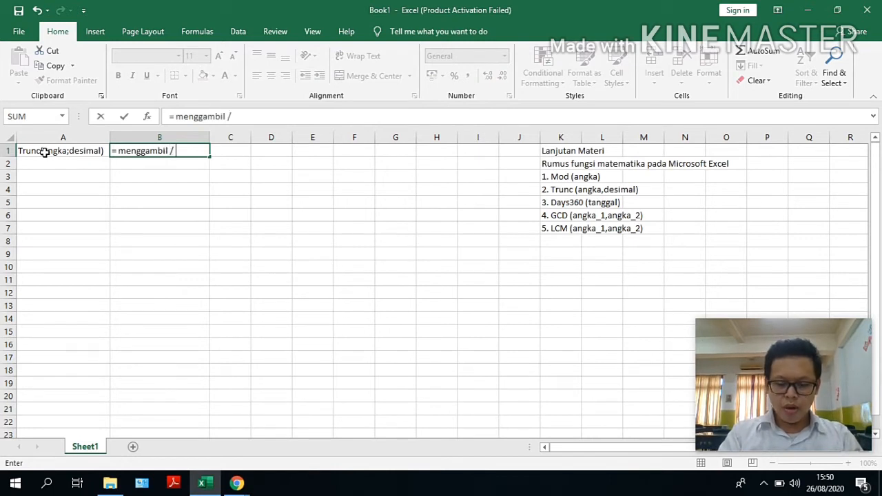
{"action": "type", "text": "mengizinkan b"}
{"action": "key", "text": "BackSpace"}
{"action": "type", "text": "ang"}
{"action": "key", "text": "BackSpace"}
{"action": "key", "text": "BackSpace"}
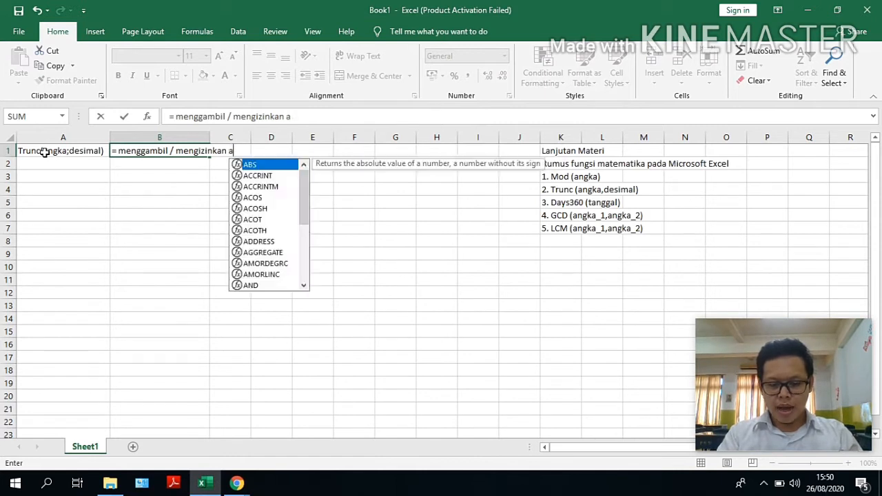
{"action": "type", "text": "ngka dinbe"}
{"action": "key", "text": "BackSpace"}
{"action": "key", "text": "BackSpace"}
{"action": "key", "text": "BackSpace"}
{"action": "type", "text": "beakan"}
{"action": "key", "text": "BackSpace"}
{"action": "key", "text": "BackSpace"}
{"action": "key", "text": "BackSpace"}
{"action": "key", "text": "BackSpace"}
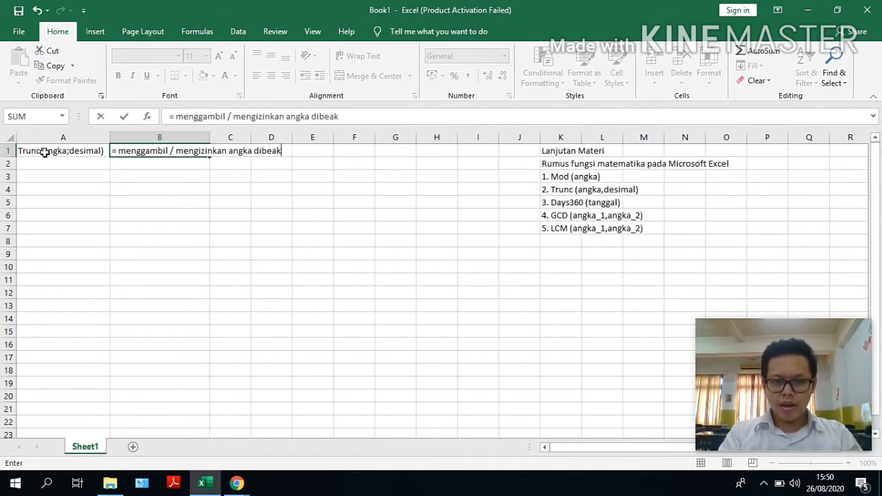
{"action": "type", "text": "lakang ko"}
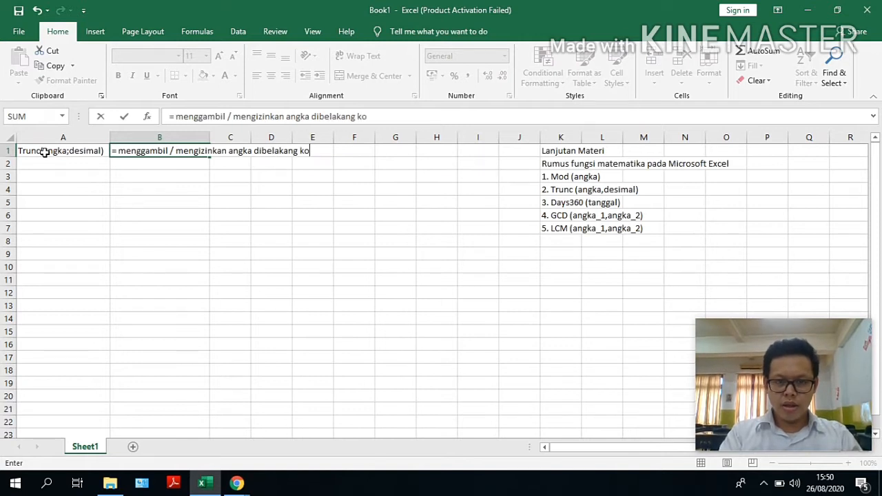
{"action": "type", "text": "ma yang sudah ditentukan"}
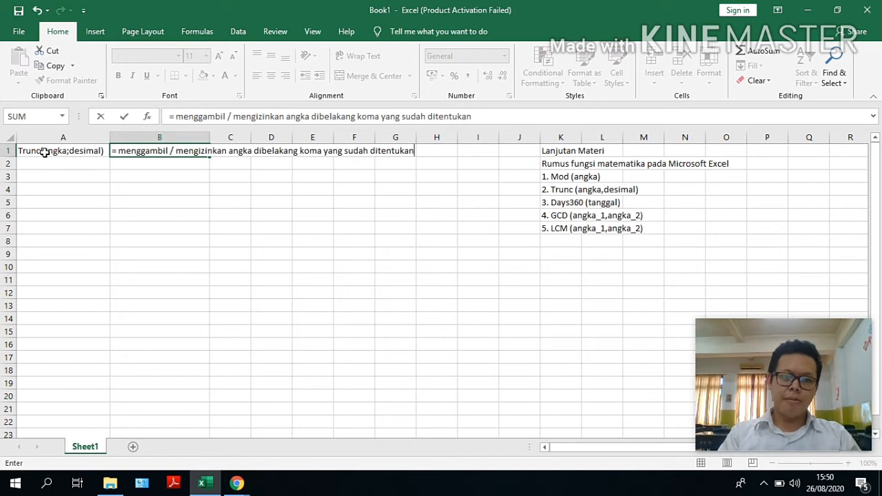
{"action": "key", "text": "Return"}
Step: Convert the description in cell B1 to plain text by adding a leading apostrophe
{"action": "left_click", "coordinate": [43, 153]}
{"action": "key", "text": "Right"}
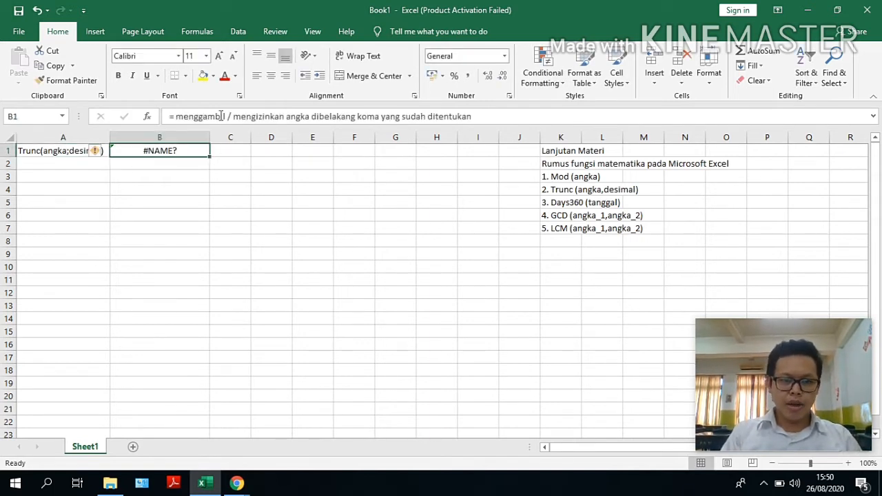
{"action": "left_click", "coordinate": [167, 118]}
{"action": "key", "text": "Return"}
{"action": "key", "text": "Up"}
{"action": "key", "text": "Left"}
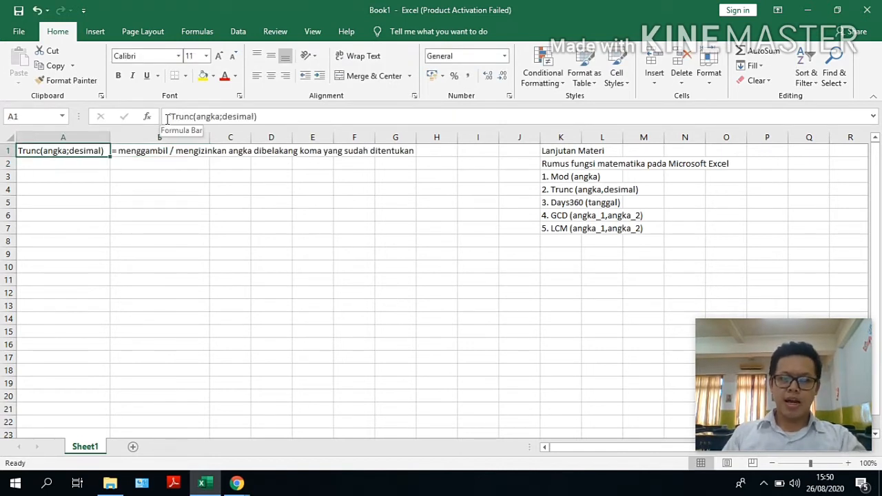
{"action": "key", "text": "Right"}
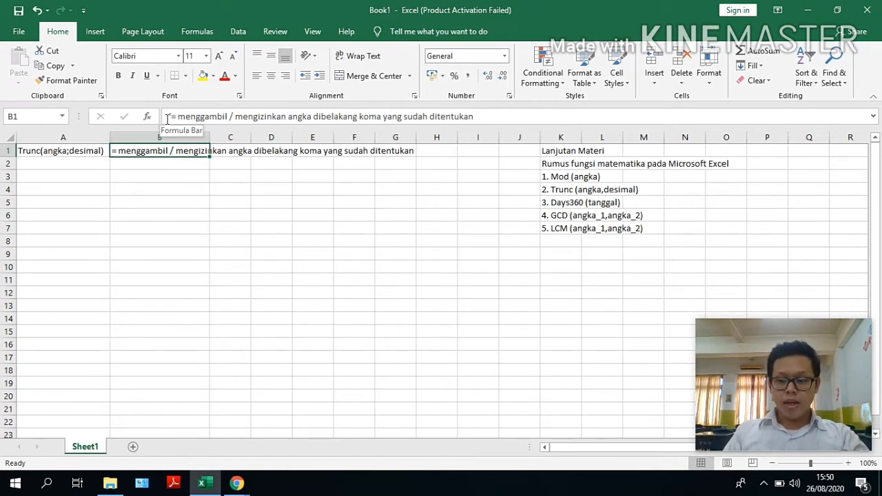
Step: Add the column header "Bilangan desimal" in cell A3
{"action": "key", "text": "Down"}
{"action": "key", "text": "Left"}
{"action": "key", "text": "Down"}
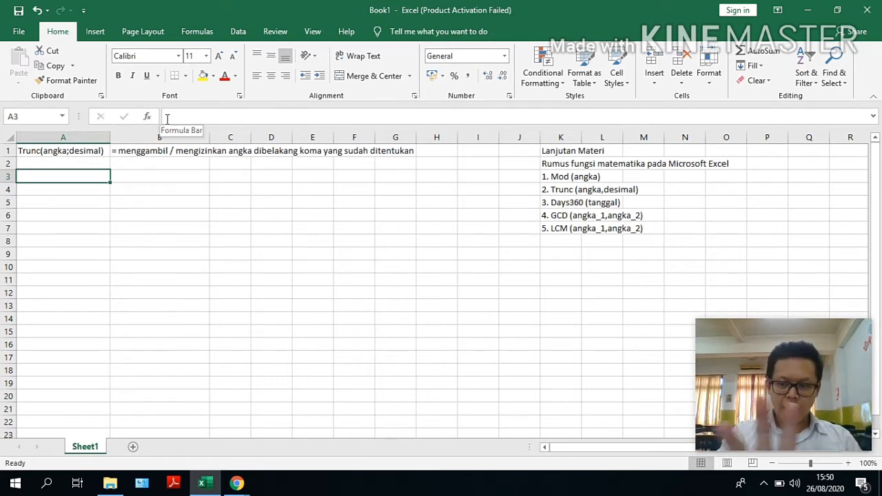
{"action": "type", "text": "Bilan"}
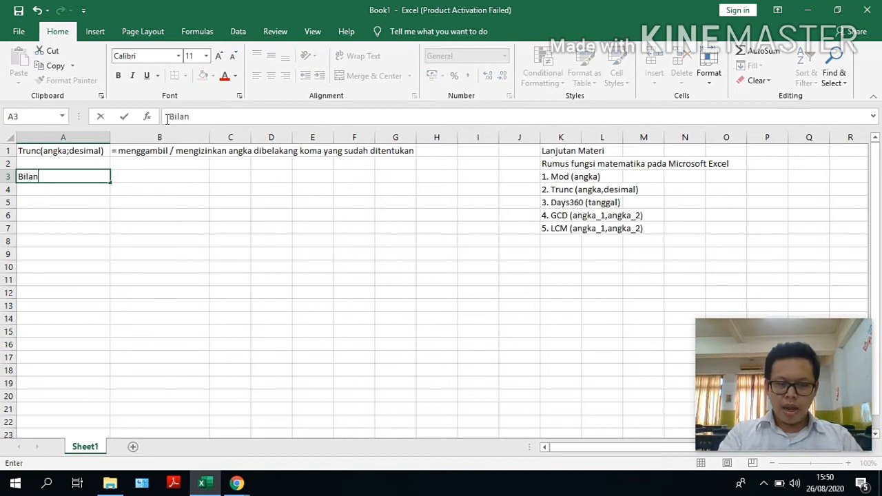
{"action": "type", "text": "gan desima"}
{"action": "key", "text": "Tab"}
{"action": "key", "text": "Left"}
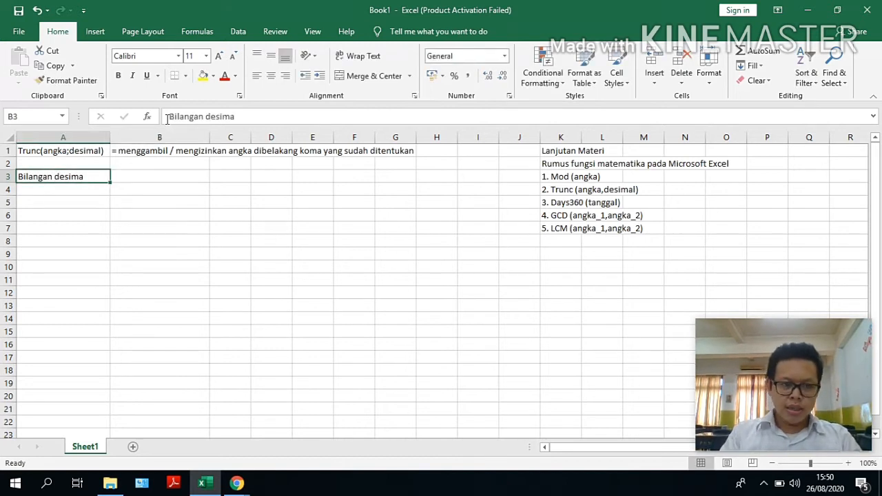
{"action": "left_click", "coordinate": [273, 117]}
{"action": "type", "text": "l"}
{"action": "key", "text": "Tab"}
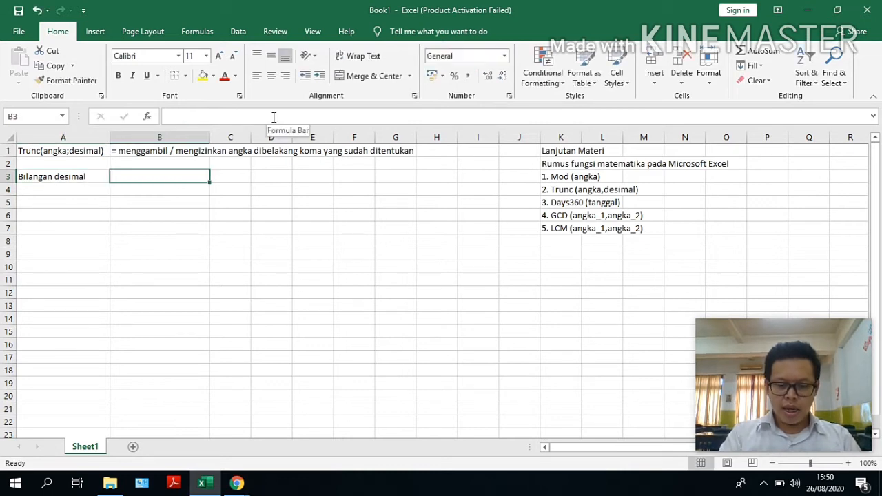
Step: Add the header "Bilangan dibelakang koma" in cell B3 and widen column B to fit it
{"action": "type", "text": "Bilangan d"}
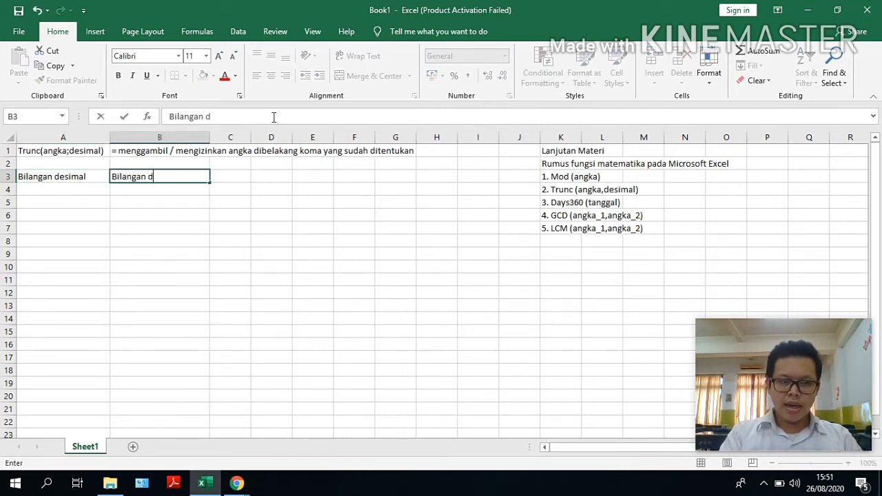
{"action": "type", "text": "ibelakang koma"}
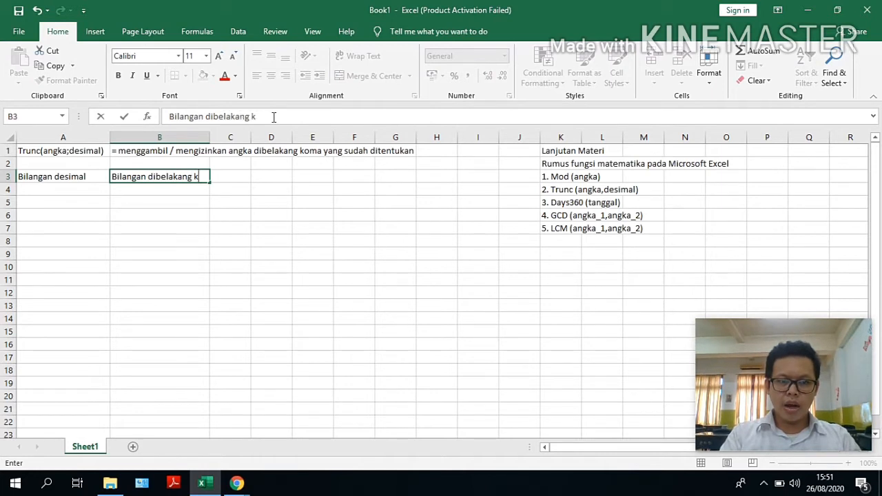
{"action": "key", "text": "Tab"}
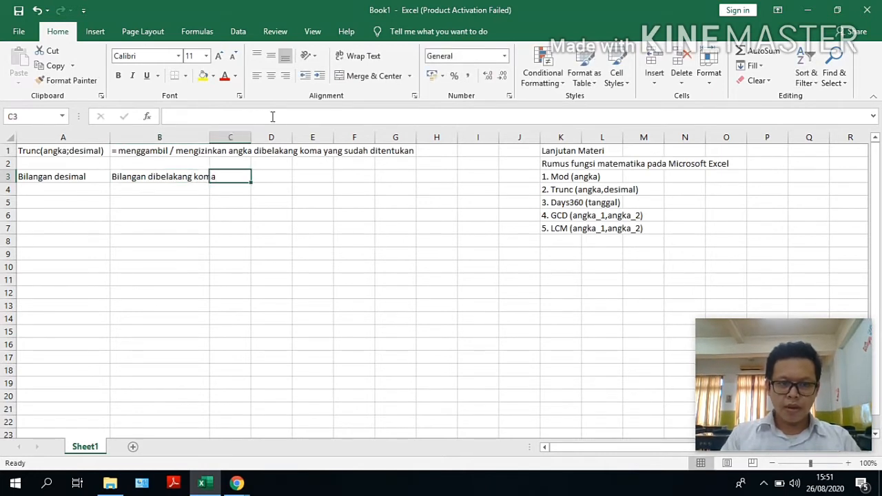
{"action": "double_click", "coordinate": [210, 137]}
{"action": "left_click_drag", "start_coordinate": [425, 139], "coordinate": [226, 138]}
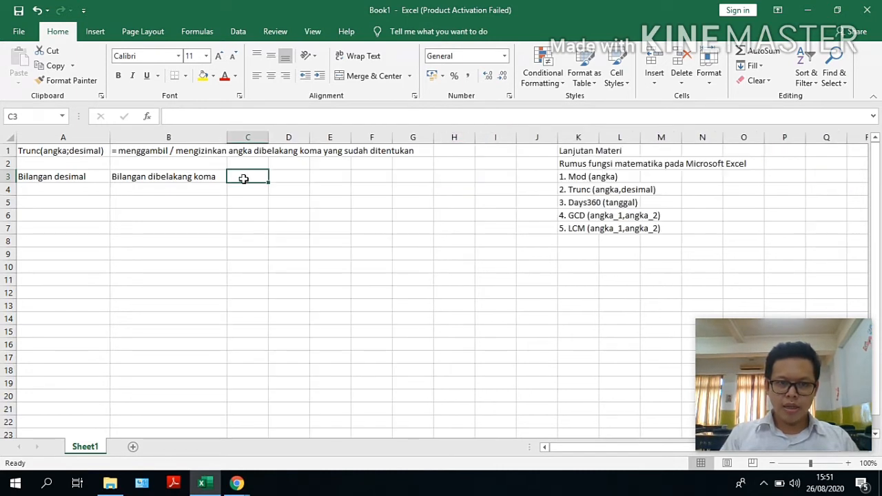
Step: Add the column headers "Hasil" in cell C3 and "Rumus" in cell D3
{"action": "type", "text": "Hasil"}
{"action": "key", "text": "Tab"}
{"action": "type", "text": "Rumus"}
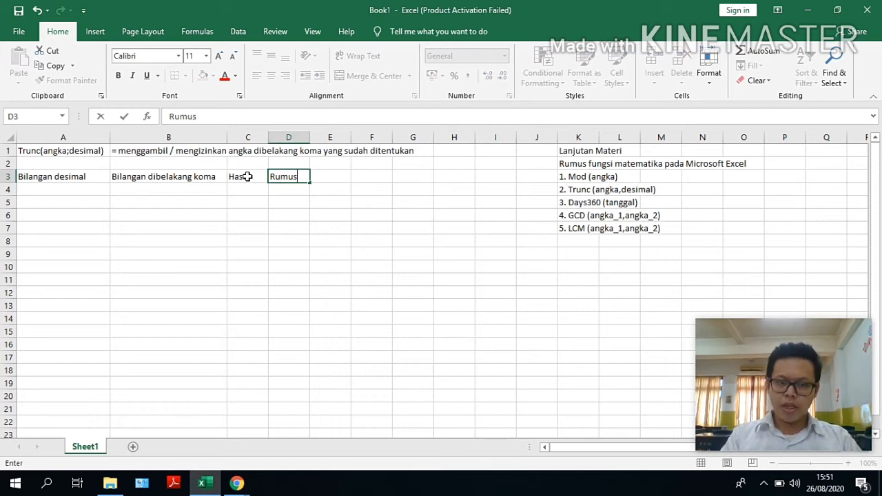
{"action": "key", "text": "Return"}
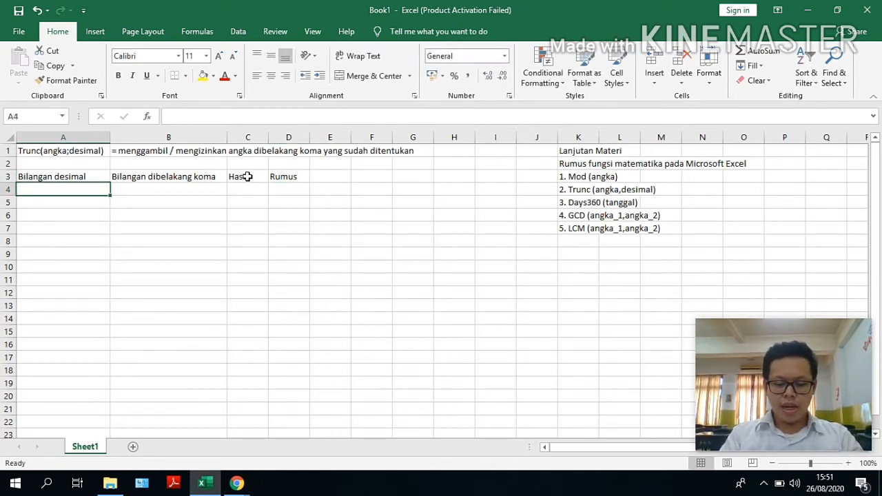
Step: Fill the first TRUNC example row with 123,456 in cell A4 and 2 in cell B4
{"action": "type", "text": "123,456"}
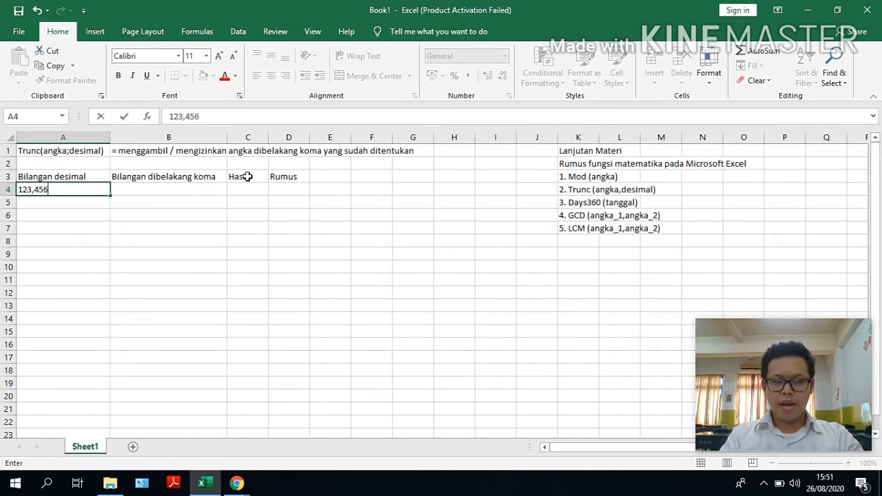
{"action": "key", "text": "Tab"}
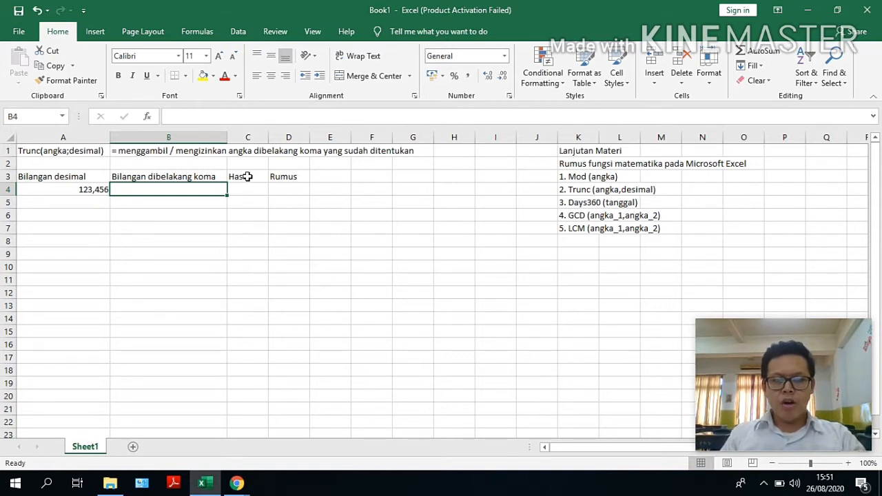
{"action": "type", "text": "2"}
{"action": "key", "text": "Tab"}
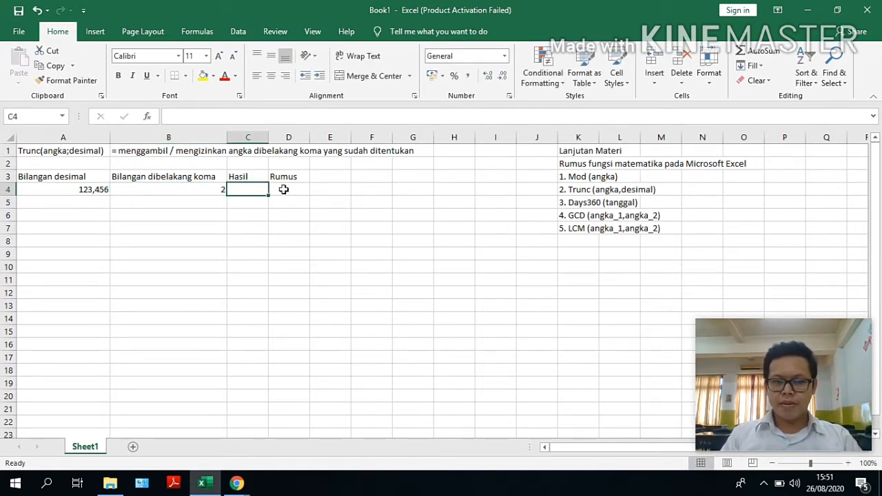
Step: Write the formula =trunc(A4;B4) as plain text in cell D4 under the Rumus header
{"action": "key", "text": "Right"}
{"action": "key", "text": "Left"}
{"action": "key", "text": "Right"}
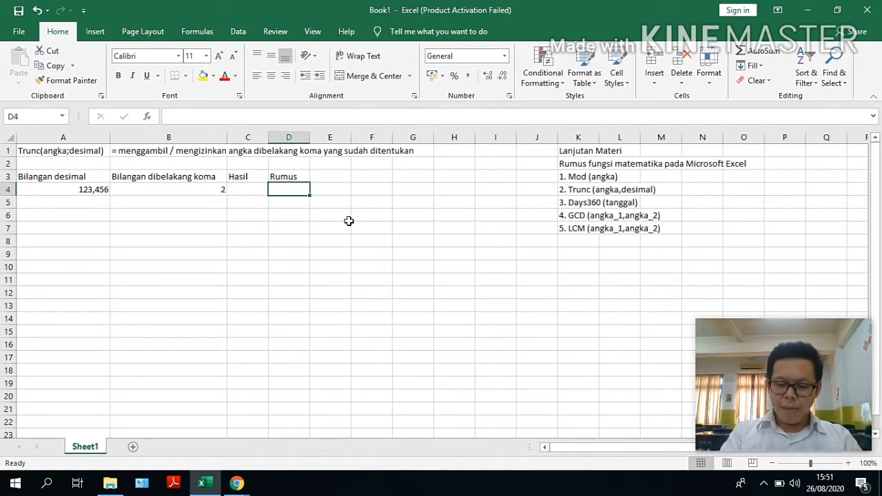
{"action": "type", "text": "'=truc"}
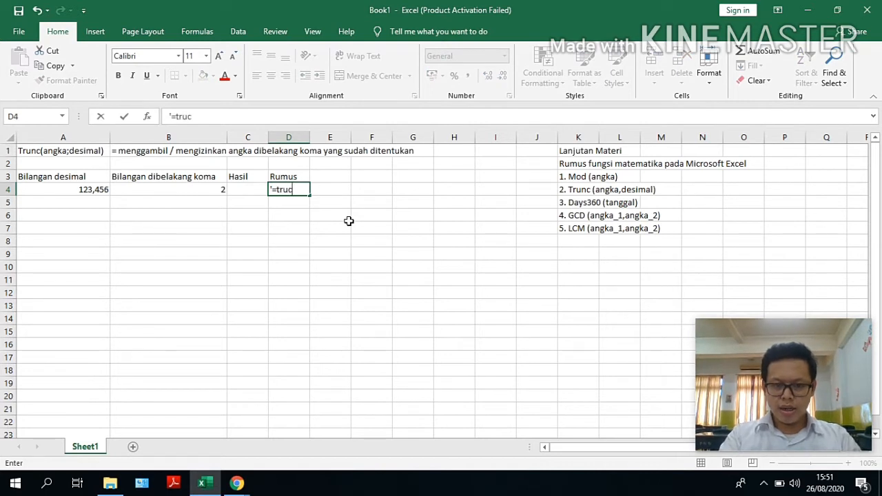
{"action": "key", "text": "BackSpace"}
{"action": "type", "text": "nc("}
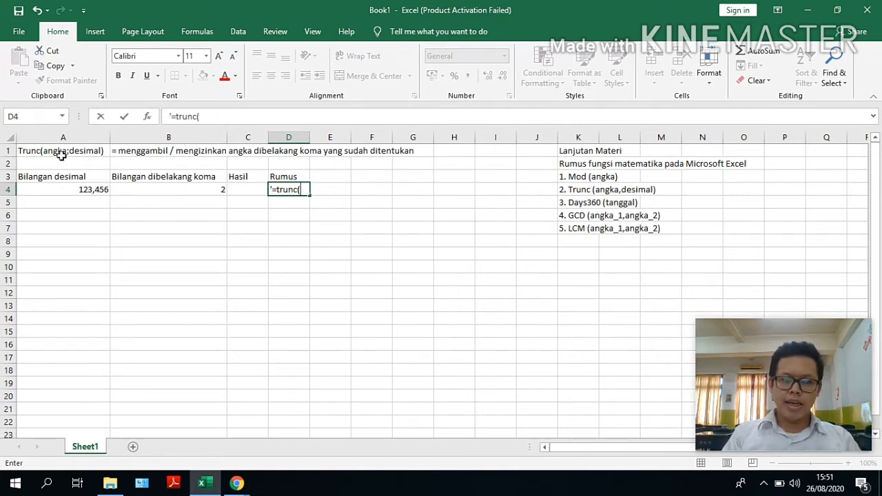
{"action": "type", "text": "A4"}
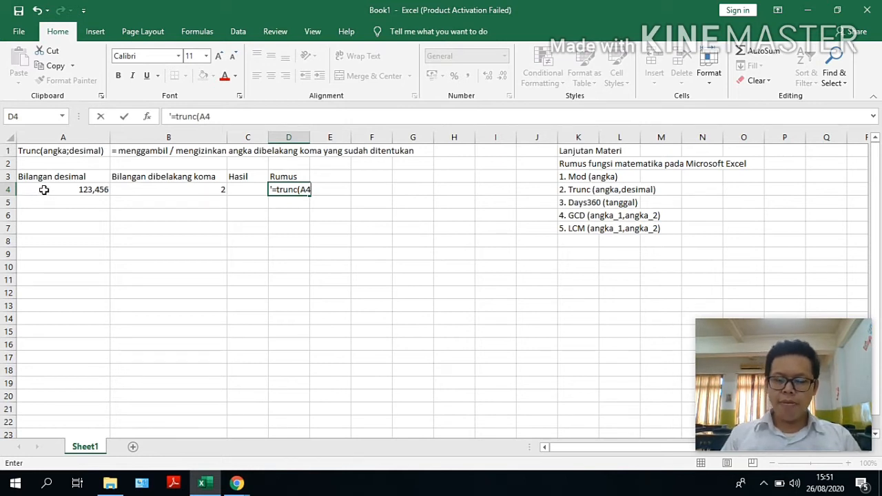
{"action": "type", "text": ";"}
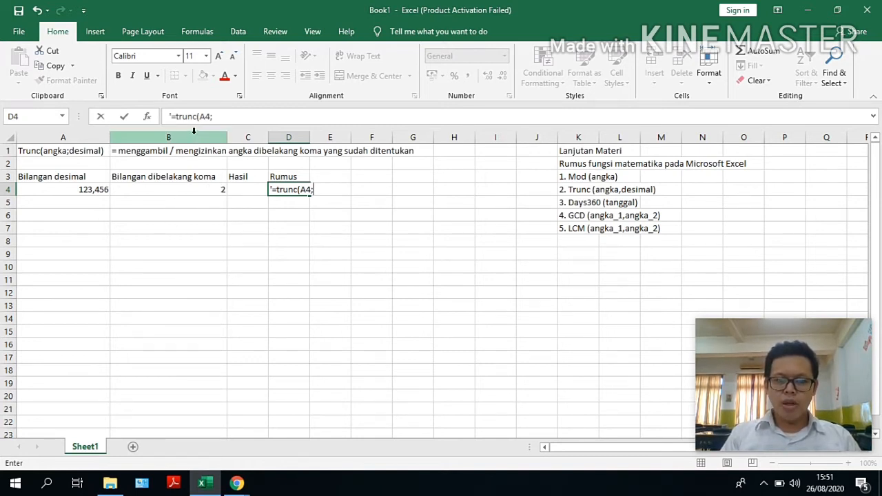
{"action": "type", "text": "B4)"}
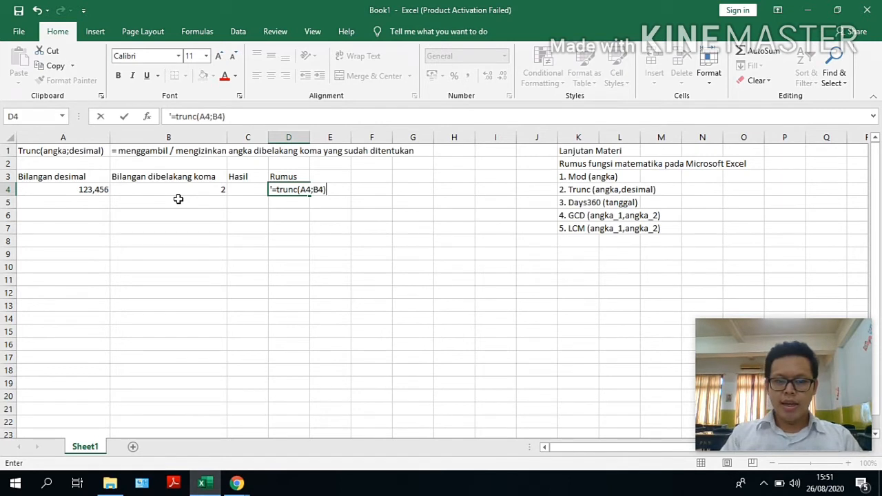
{"action": "key", "text": "Return"}
Step: Enter the working formula =trunc(A4;B4) in cell C4, referencing the decimal number and the digit count
{"action": "key", "text": "Up"}
{"action": "key", "text": "Left"}
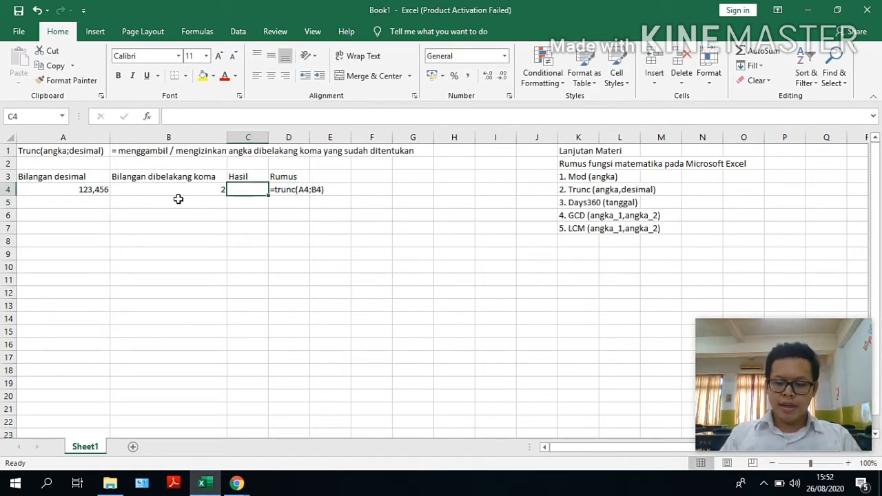
{"action": "type", "text": "=trunc"}
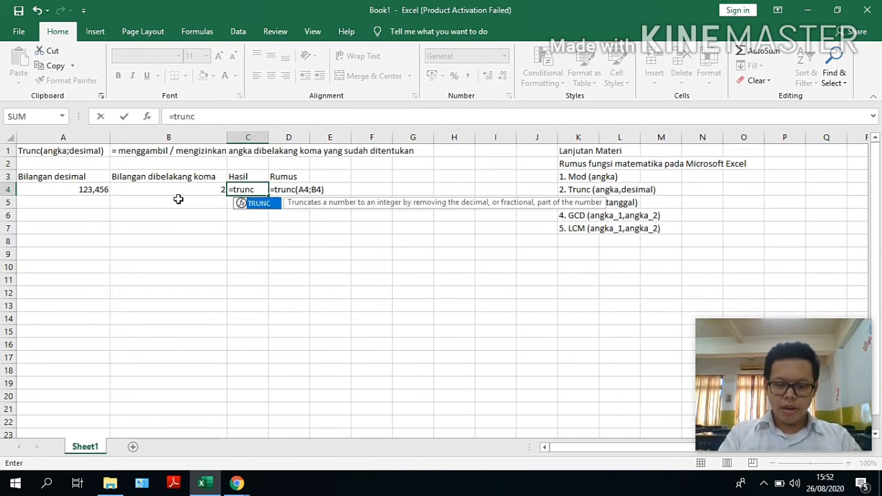
{"action": "type", "text": "("}
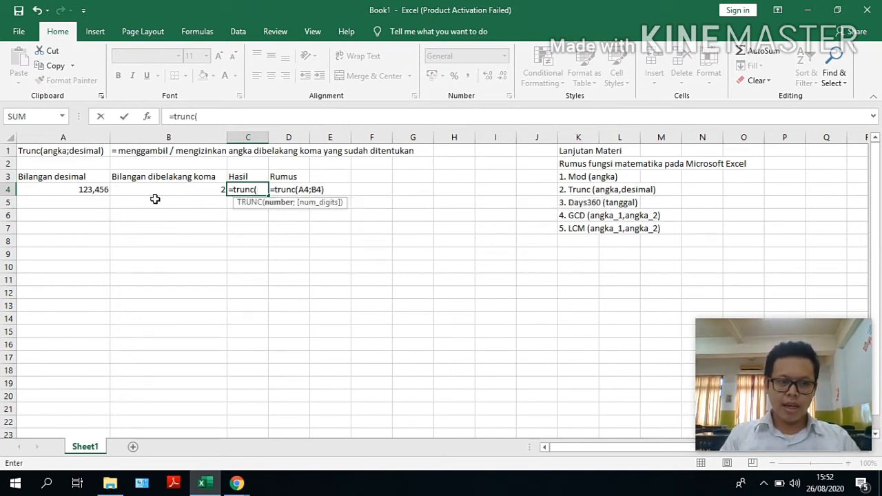
{"action": "left_click", "coordinate": [88, 186]}
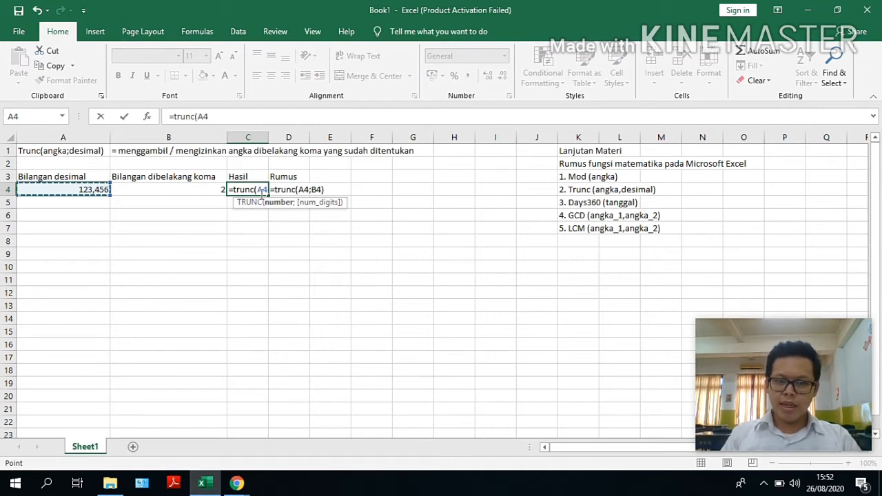
{"action": "type", "text": ";"}
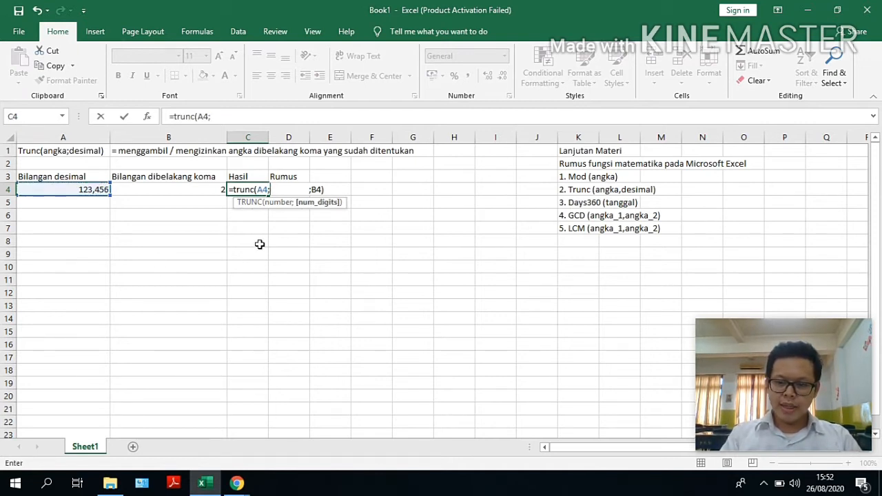
{"action": "left_click", "coordinate": [196, 193]}
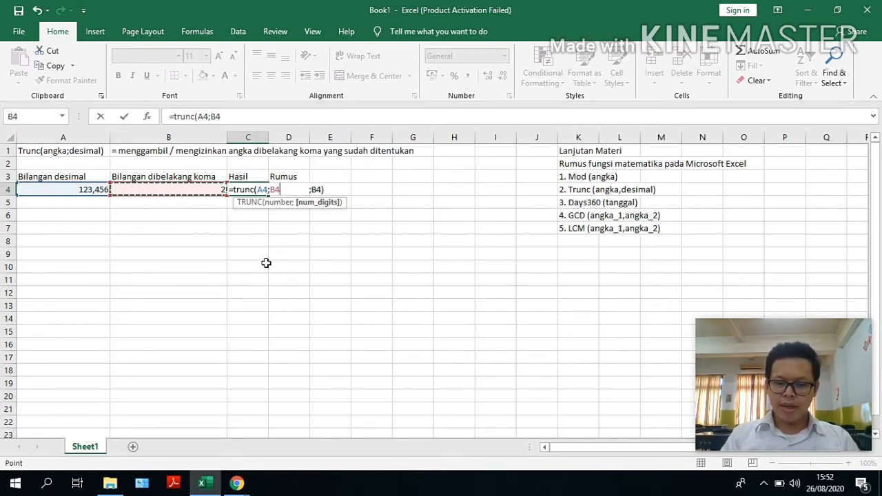
{"action": "type", "text": ")"}
{"action": "key", "text": "Return"}
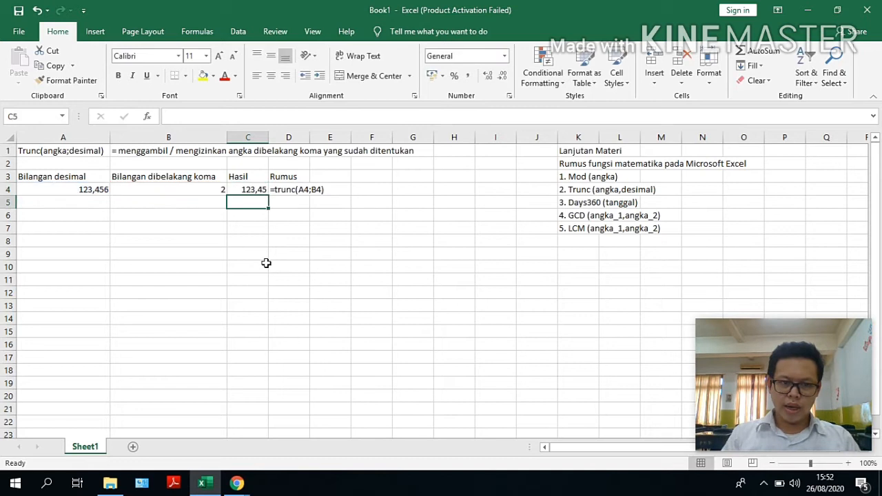
Step: Examine the first TRUNC example row: the decimal number, the digit count and the result cell's formula
{"action": "key", "text": "Up"}
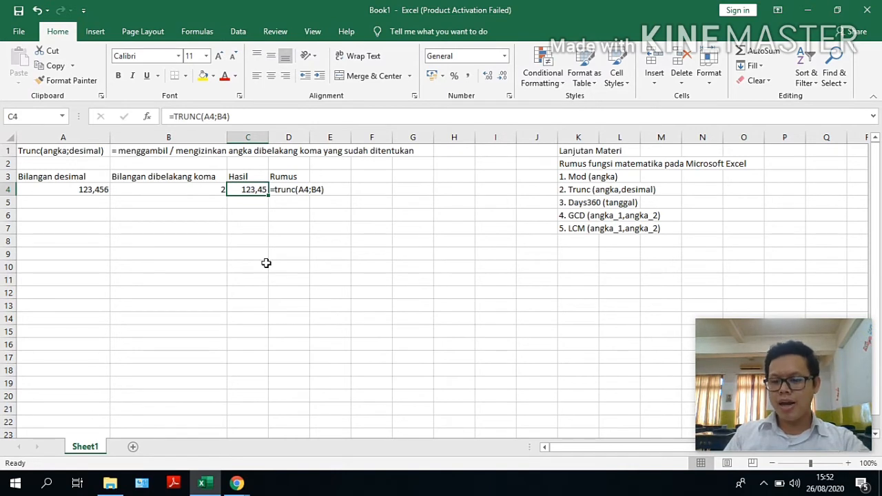
{"action": "key", "text": "Down"}
{"action": "key", "text": "Left"}
{"action": "key", "text": "Left"}
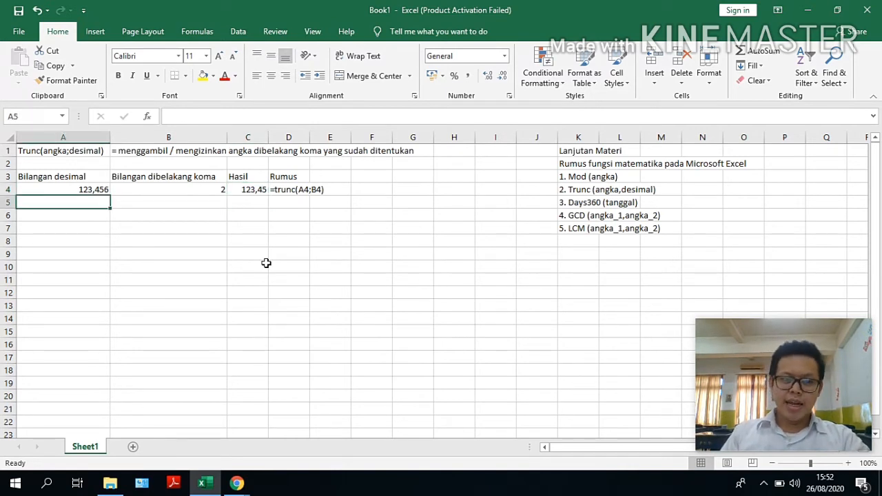
{"action": "key", "text": "Up"}
{"action": "key", "text": "Down"}
{"action": "key", "text": "Right"}
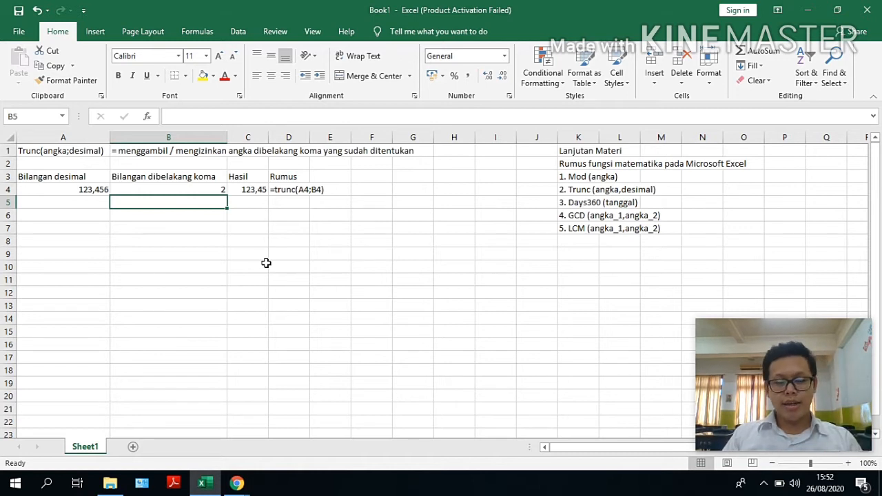
{"action": "key", "text": "Left"}
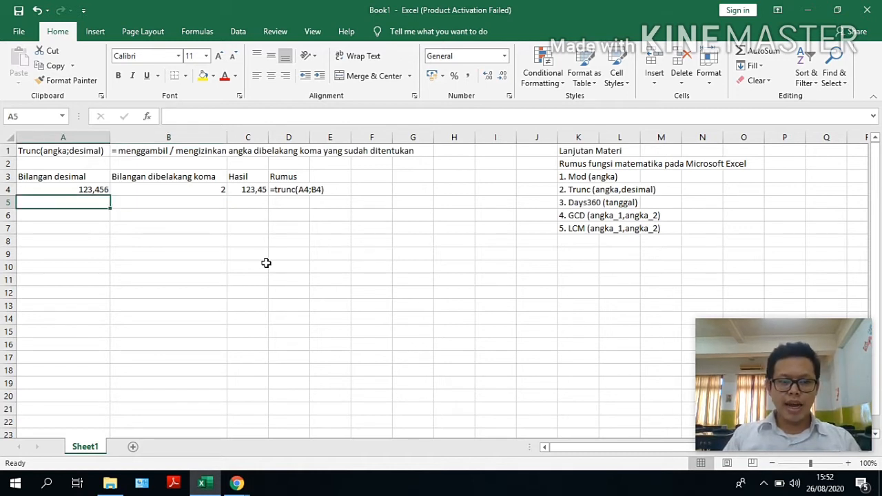
{"action": "key", "text": "Up"}
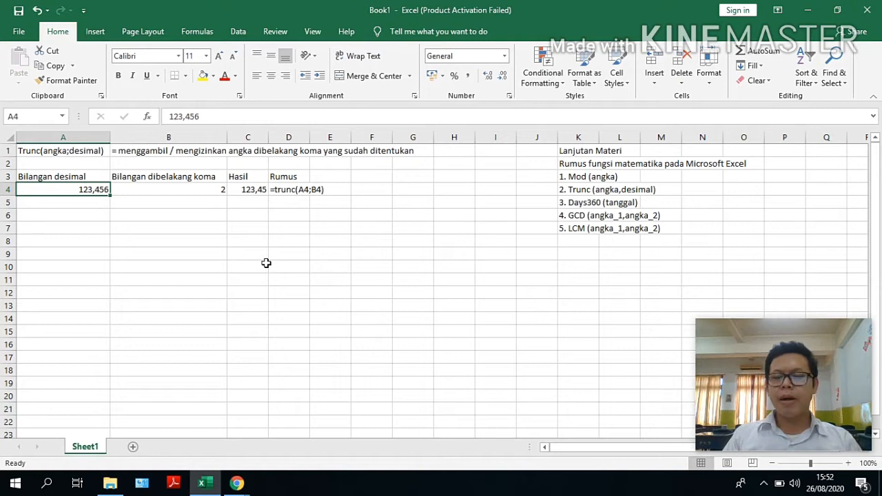
{"action": "key", "text": "Right"}
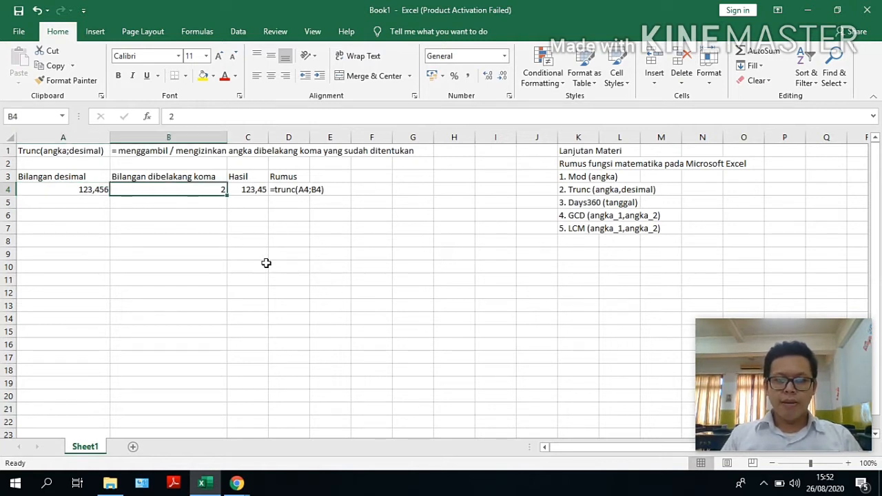
{"action": "key", "text": "Right"}
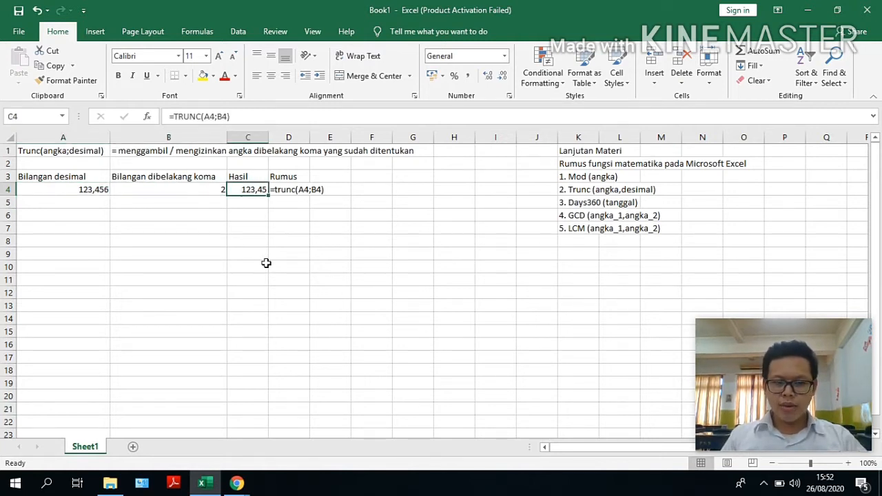
Step: Set the number of decimals in cell B4 to 1 and check the result in cell C4
{"action": "key", "text": "Left"}
{"action": "type", "text": "1"}
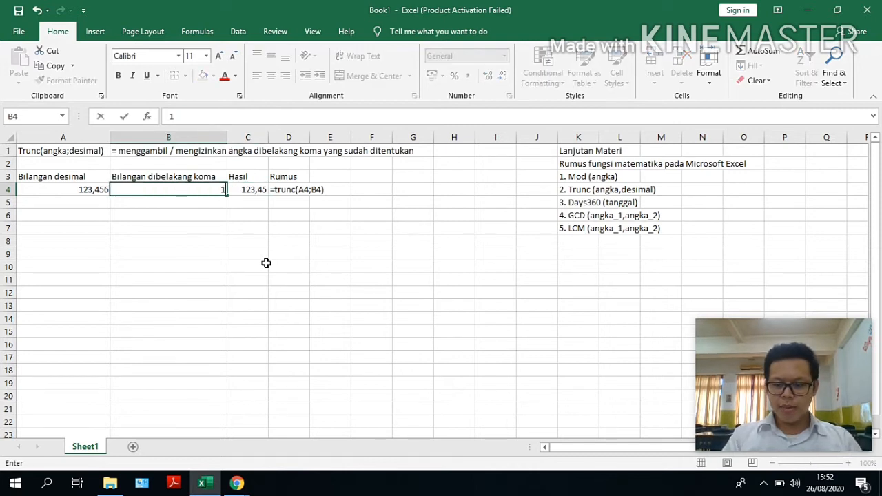
{"action": "key", "text": "Return"}
{"action": "key", "text": "Up"}
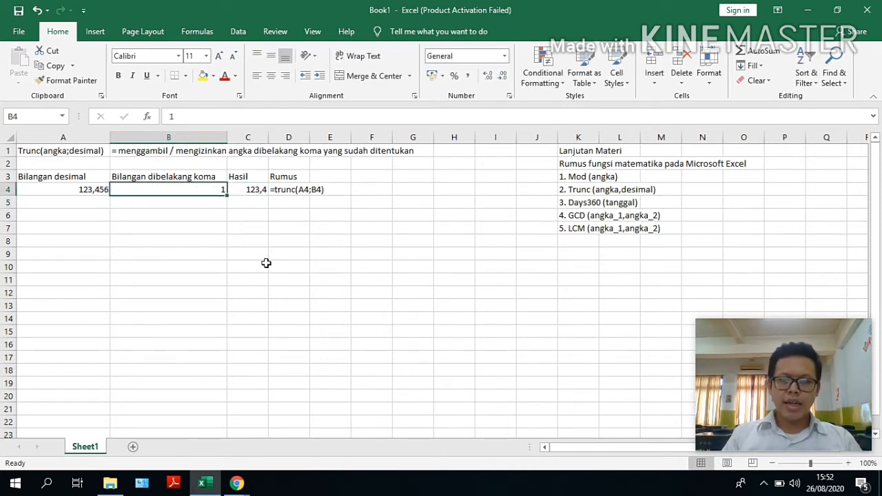
{"action": "key", "text": "Right"}
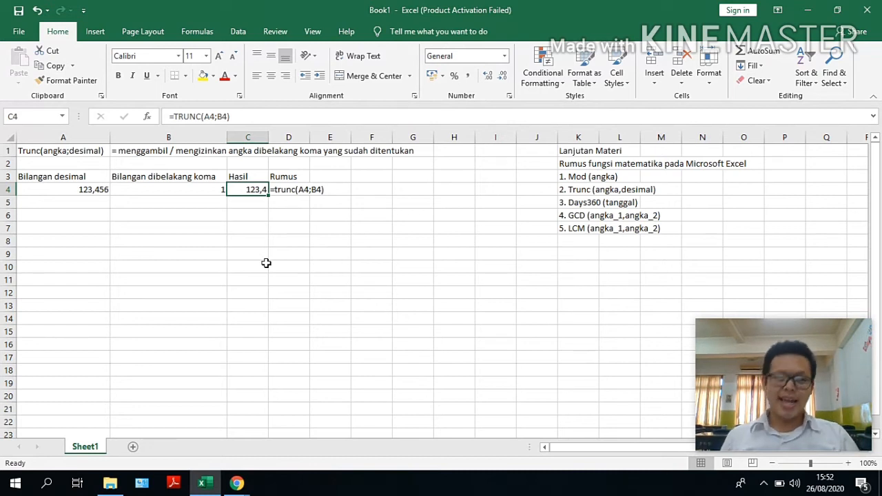
Step: Enter 123,123 in cell A5 as the decimal number of the second example row
{"action": "key", "text": "Left"}
{"action": "key", "text": "Left"}
{"action": "key", "text": "Down"}
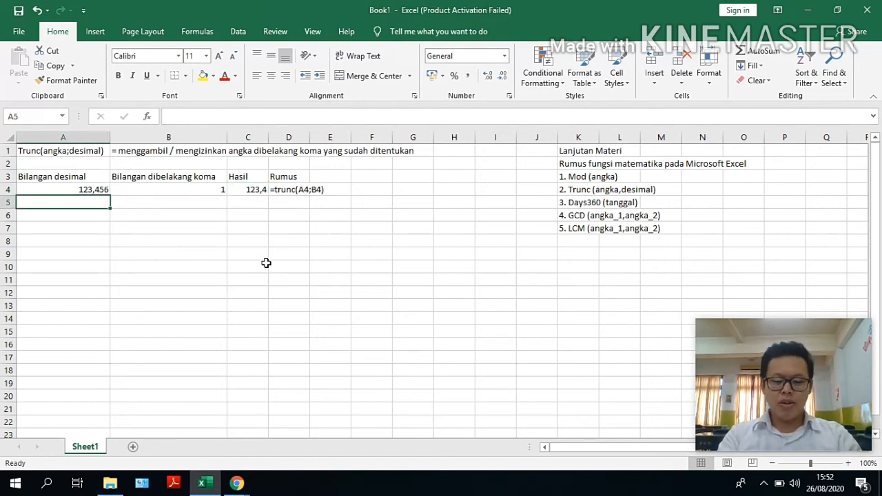
{"action": "type", "text": "123"}
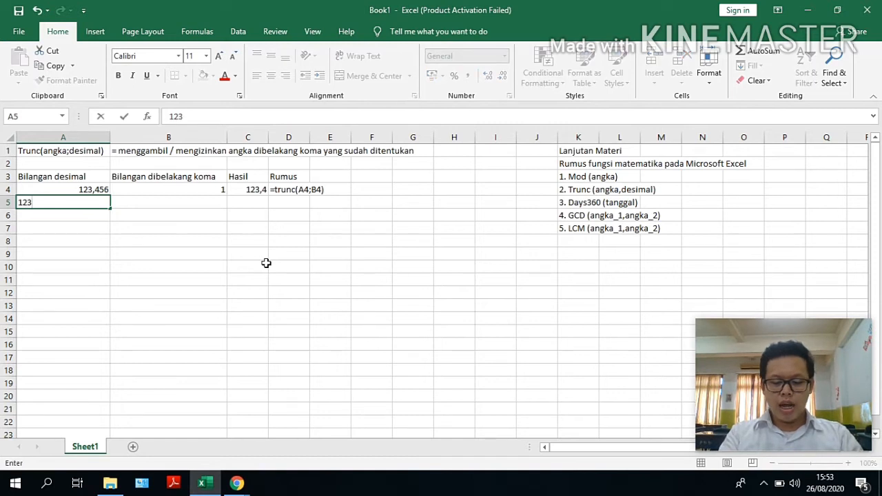
{"action": "type", "text": ",123"}
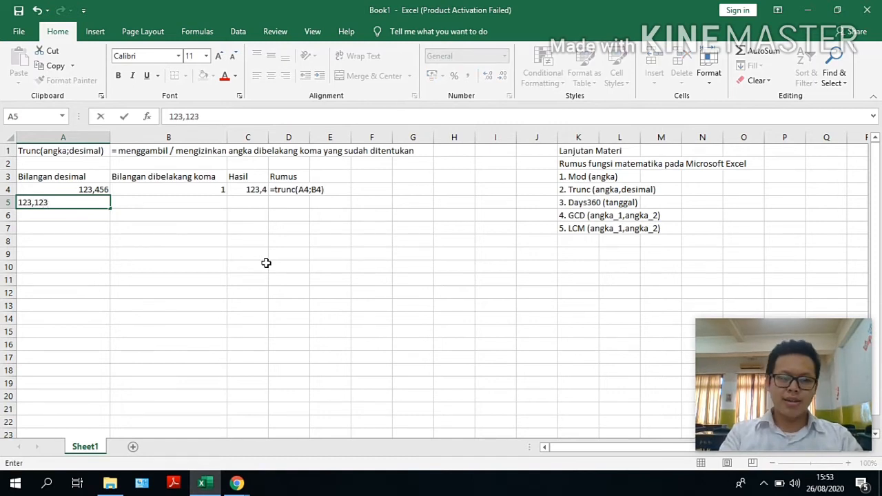
{"action": "key", "text": "Tab"}
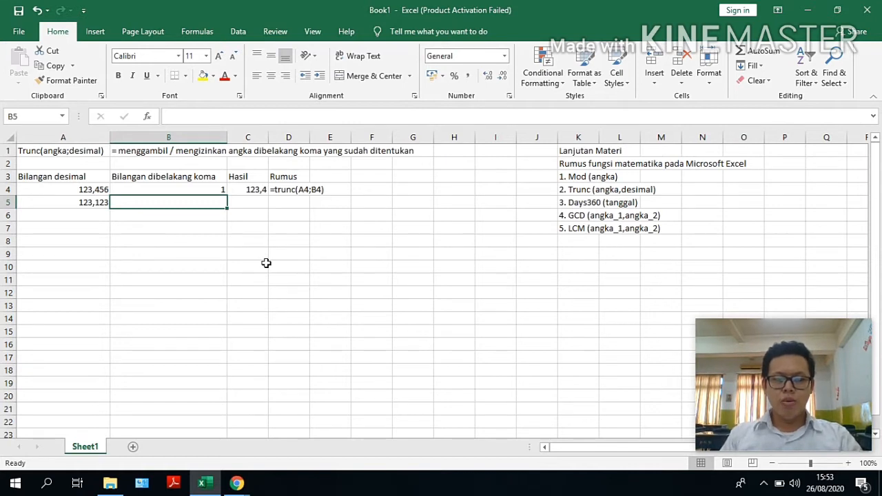
Step: Extend the decimal number in cell A5 to 123,12345
{"action": "type", "text": "3"}
{"action": "key", "text": "BackSpace"}
{"action": "left_click", "coordinate": [85, 203]}
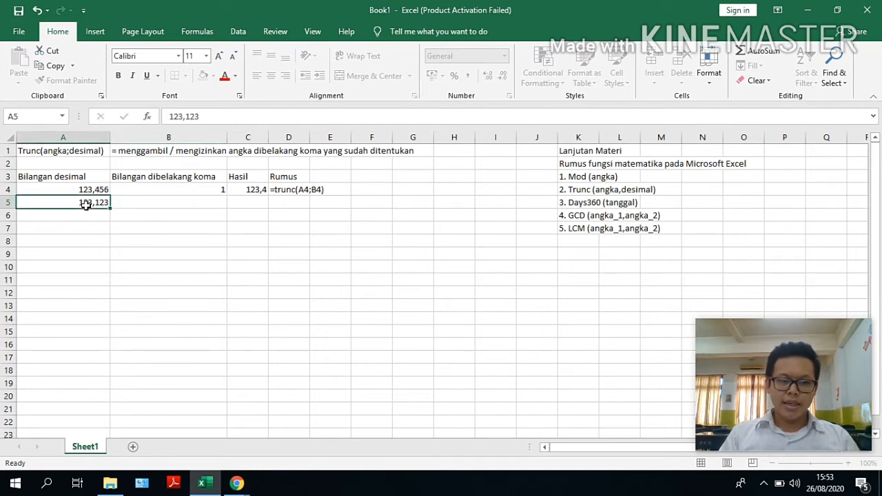
{"action": "left_click", "coordinate": [228, 116]}
{"action": "type", "text": "45"}
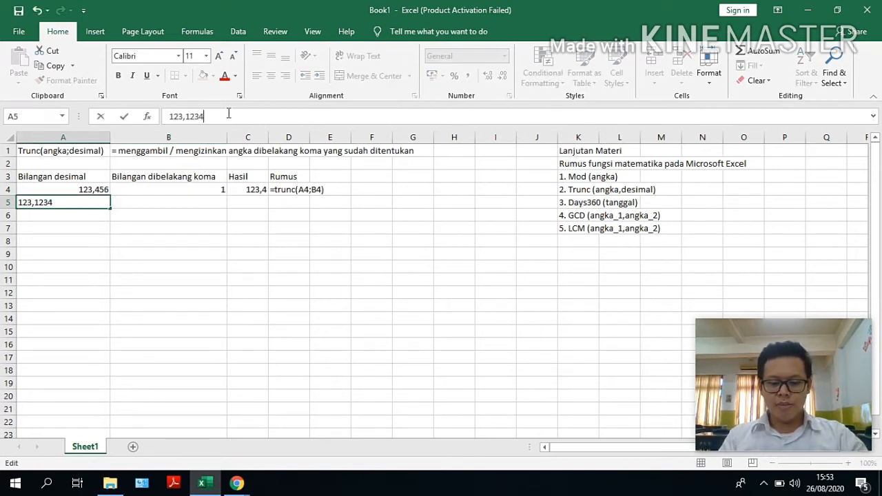
{"action": "key", "text": "Return"}
Step: Enter 4 in cell B5 as the number of decimals for the second example row
{"action": "key", "text": "Up"}
{"action": "key", "text": "Right"}
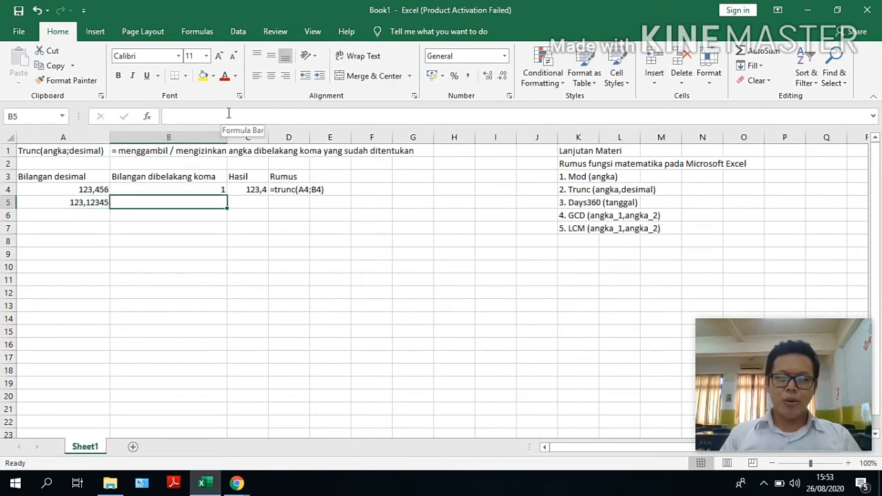
{"action": "type", "text": "4"}
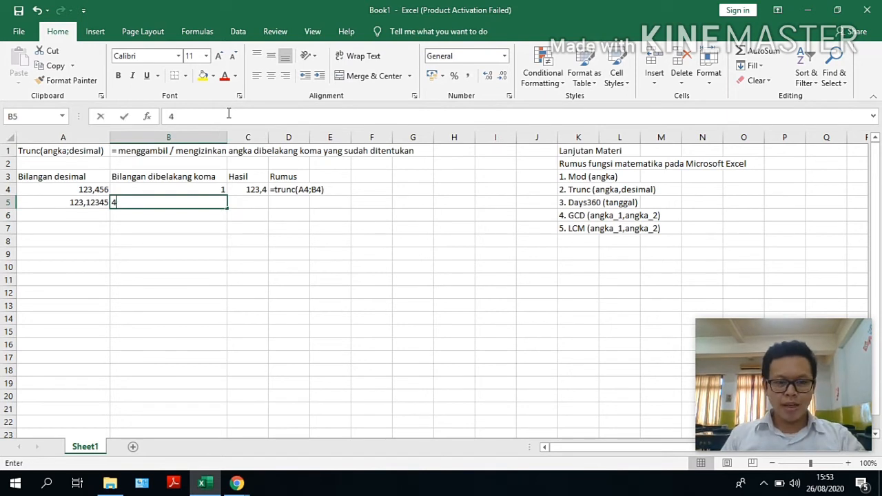
{"action": "key", "text": "Tab"}
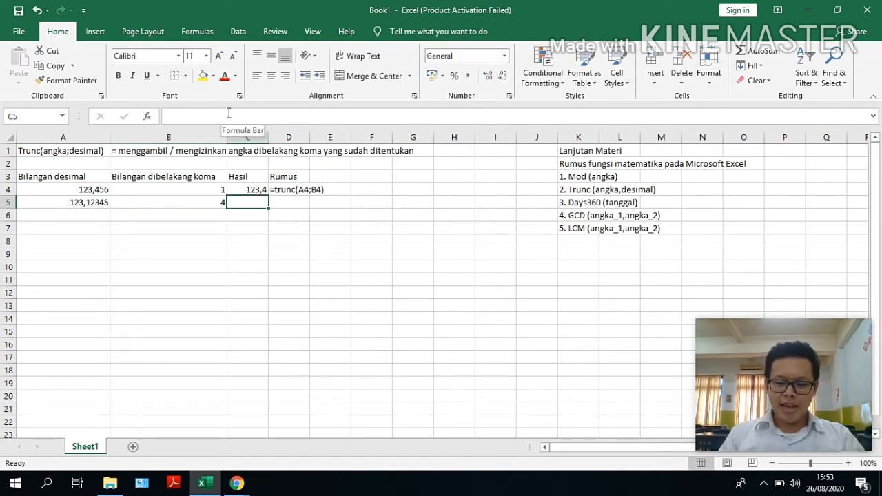
Step: Enter the formula text =trunc(A5;B5) in cell D5 as a label in the Rumus column
{"action": "key", "text": "Right"}
{"action": "type", "text": "'="}
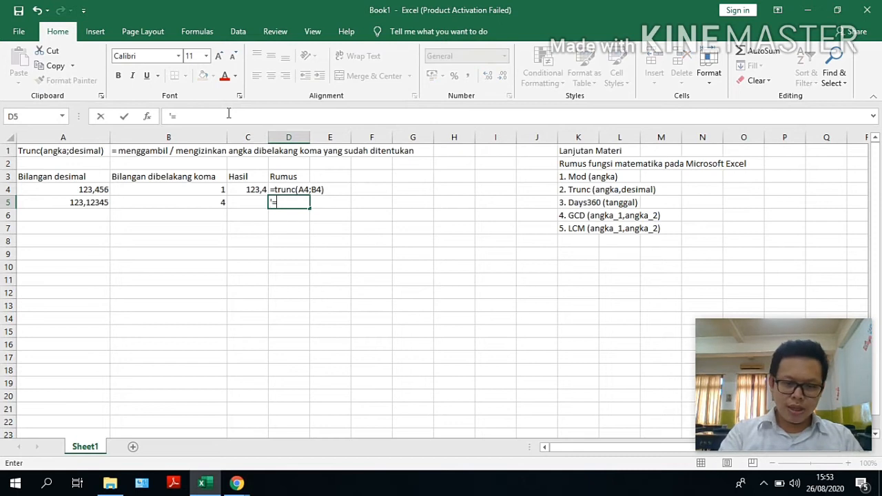
{"action": "type", "text": "trunc("}
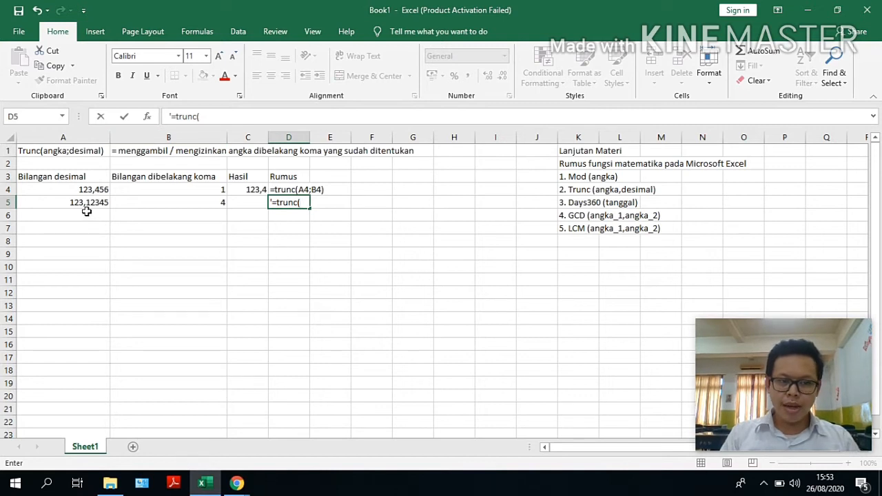
{"action": "type", "text": "A5"}
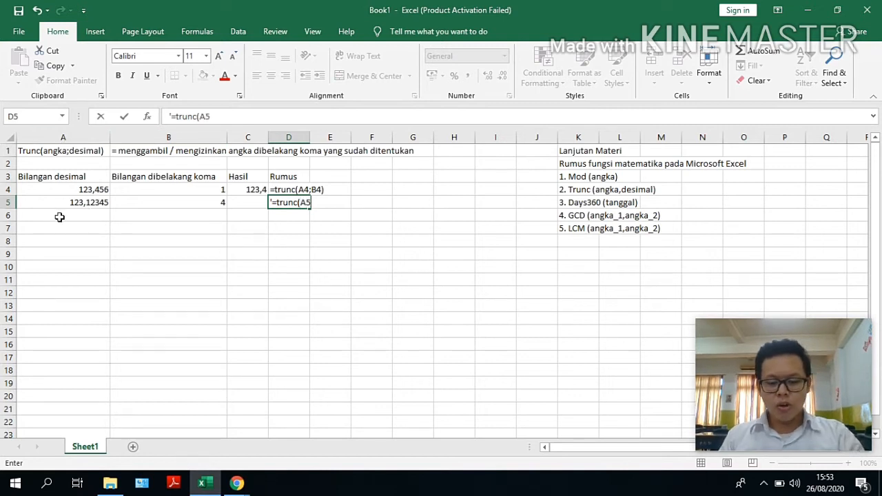
{"action": "type", "text": ";"}
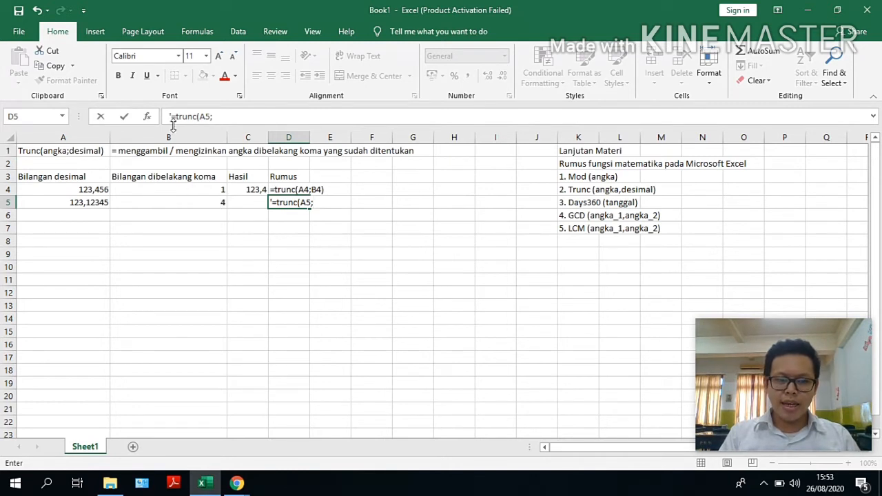
{"action": "type", "text": "B5"}
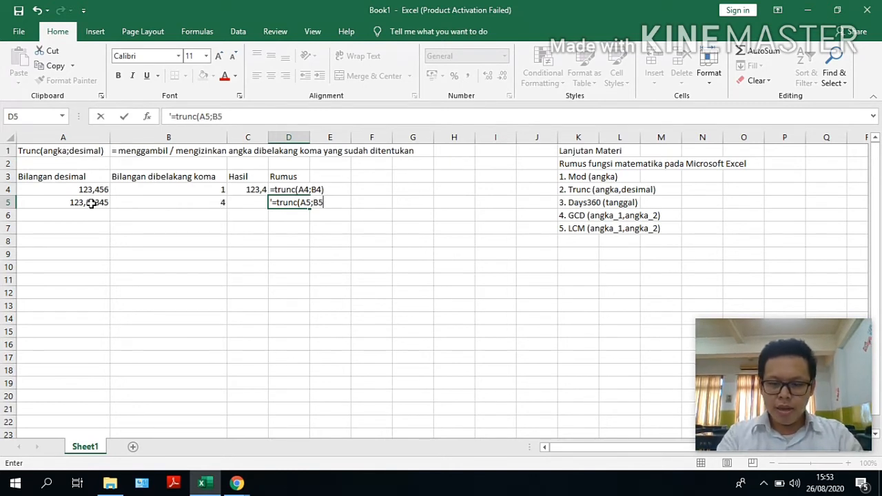
{"action": "type", "text": ")"}
{"action": "key", "text": "Return"}
Step: Enter =TRUNC((A5;B5)) in cell C5, accepting the suggested correction of the closing parenthesis
{"action": "key", "text": "Up"}
{"action": "key", "text": "Left"}
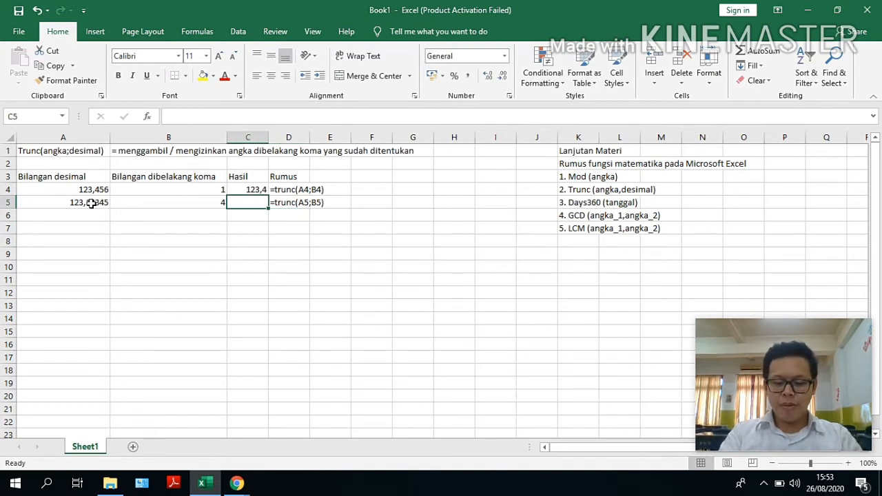
{"action": "type", "text": "=trunc"}
{"action": "key", "text": "Tab"}
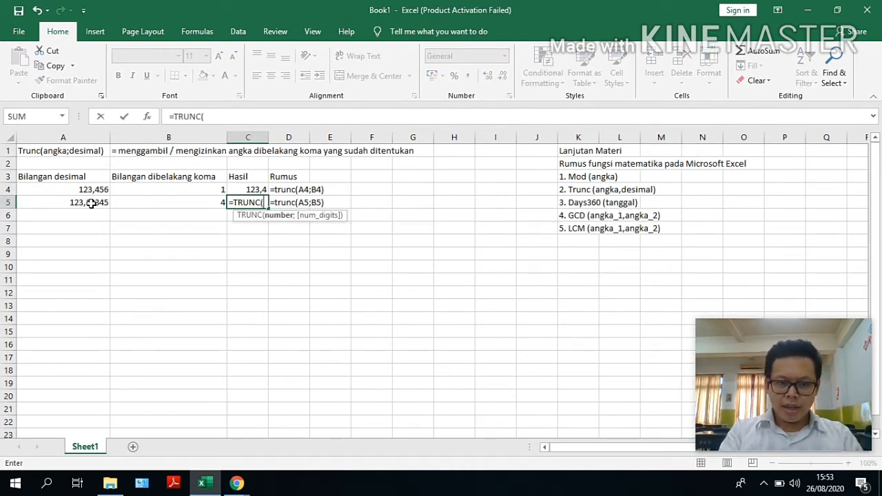
{"action": "type", "text": "("}
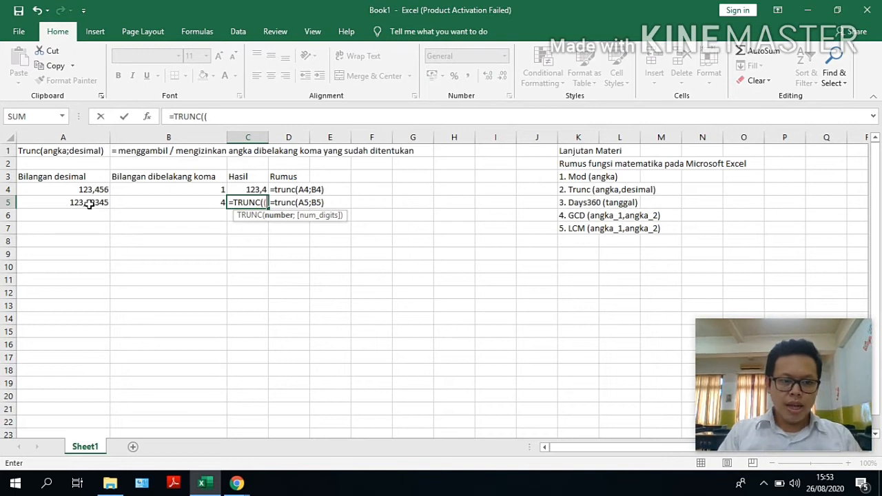
{"action": "left_click", "coordinate": [90, 202]}
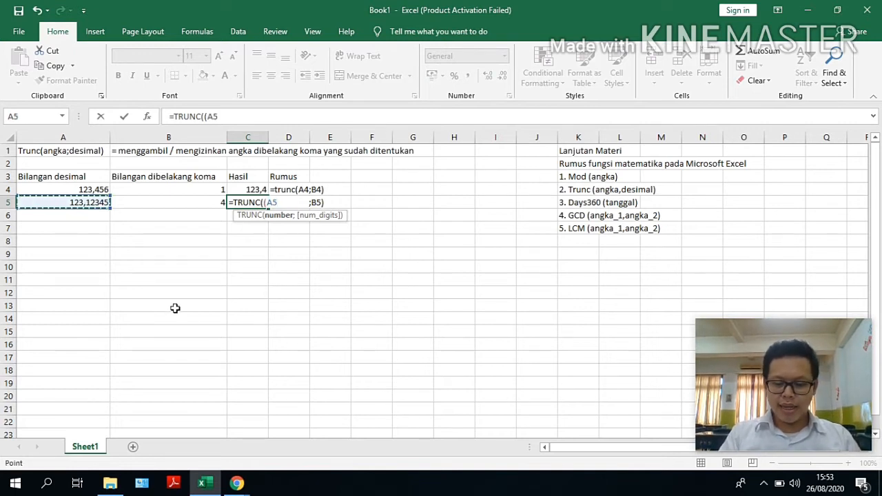
{"action": "type", "text": ";"}
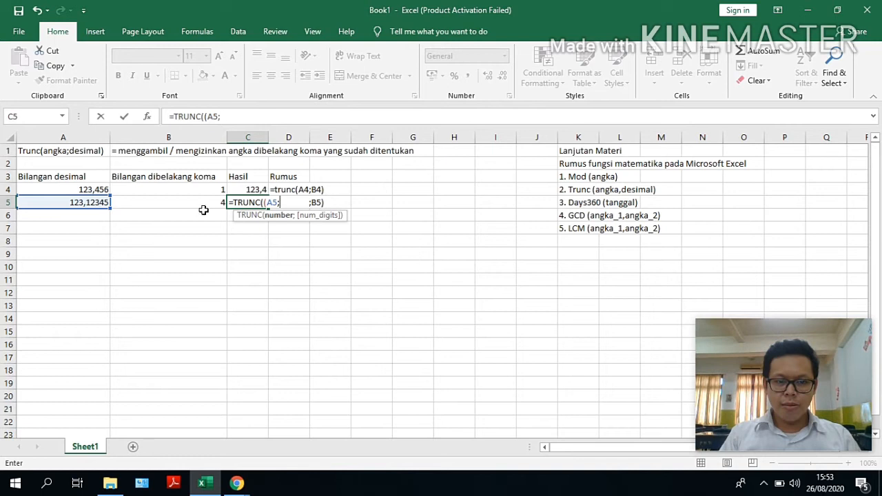
{"action": "left_click", "coordinate": [196, 205]}
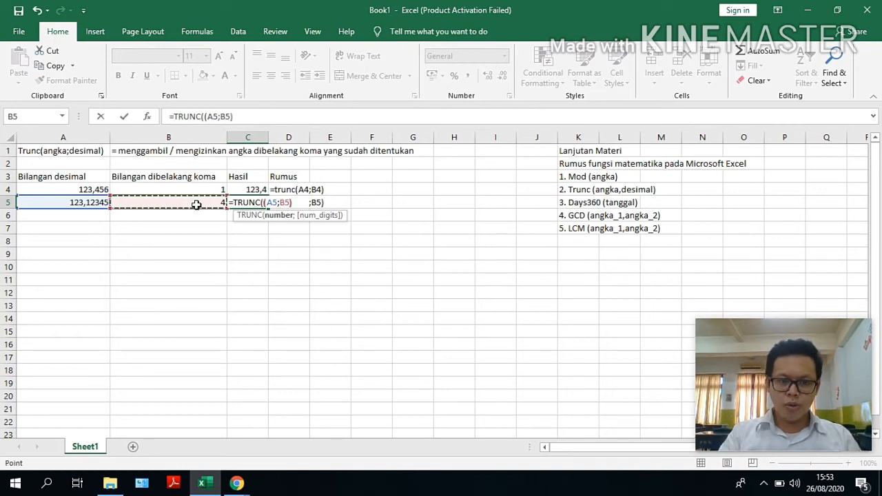
{"action": "key", "text": "Return"}
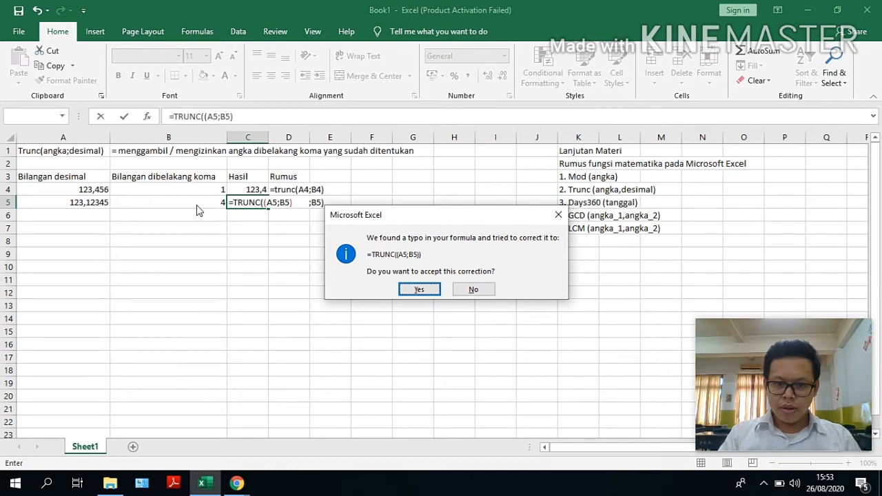
{"action": "key", "text": "Return"}
{"action": "key", "text": "Up"}
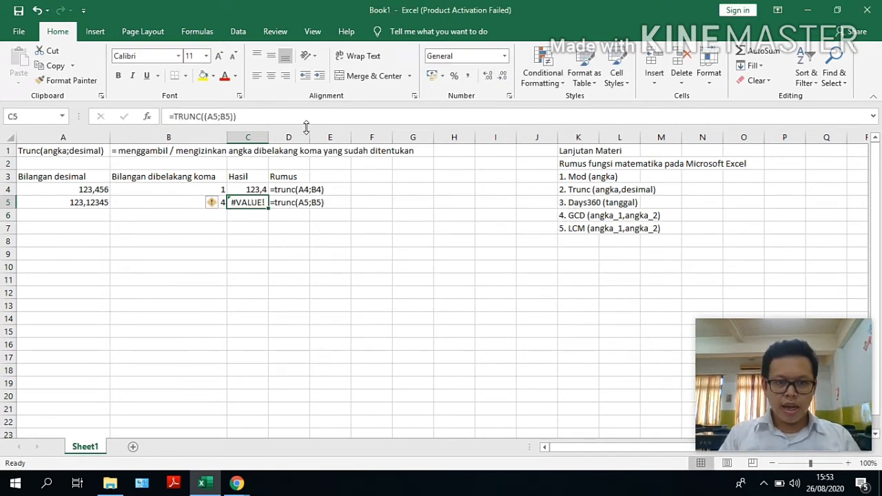
Step: Remove the doubled parentheses in cell C5 so the formula reads =TRUNC(A5;B5), and autofit column C to its contents
{"action": "left_click_drag", "start_coordinate": [273, 137], "coordinate": [270, 137]}
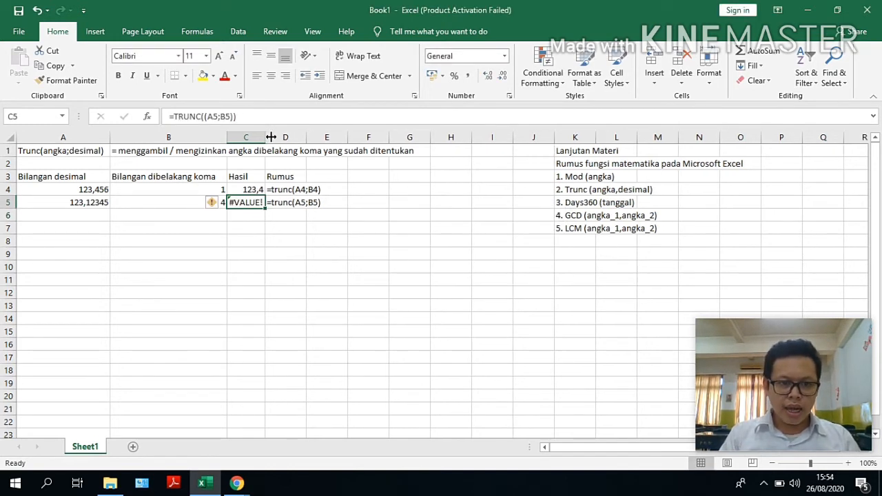
{"action": "left_click", "coordinate": [258, 112]}
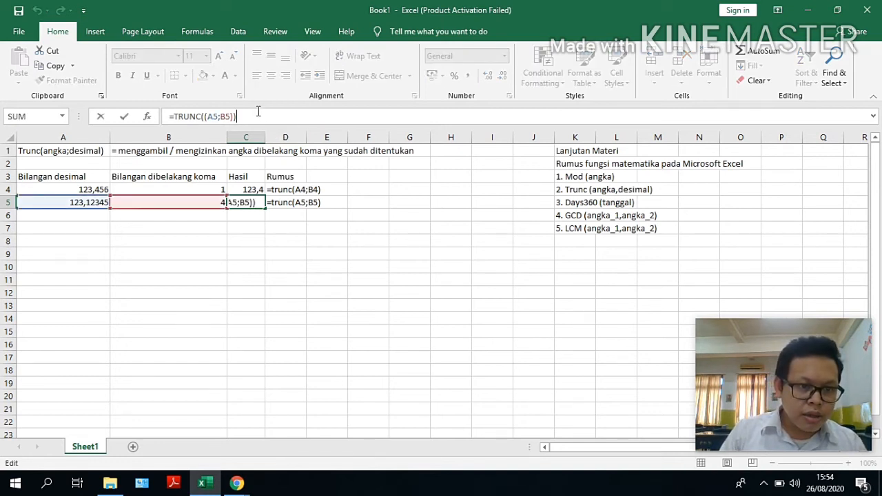
{"action": "key", "text": "BackSpace"}
{"action": "key", "text": "Left"}
{"action": "key", "text": "Left"}
{"action": "key", "text": "Left"}
{"action": "key", "text": "Left"}
{"action": "key", "text": "Left"}
{"action": "key", "text": "Left"}
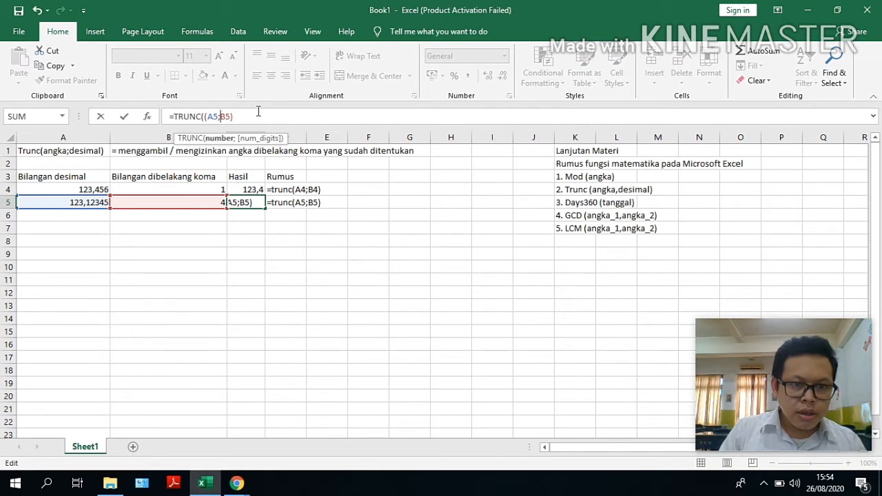
{"action": "key", "text": "BackSpace"}
{"action": "key", "text": "Return"}
{"action": "key", "text": "Up"}
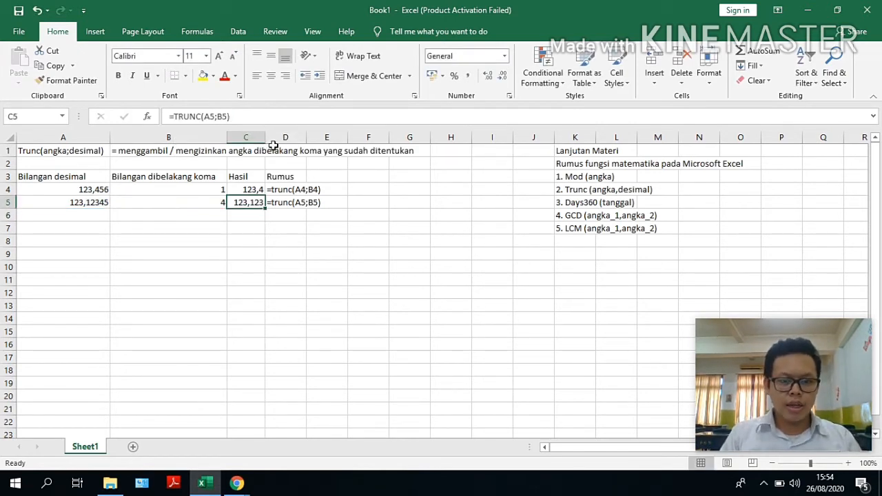
{"action": "double_click", "coordinate": [266, 139]}
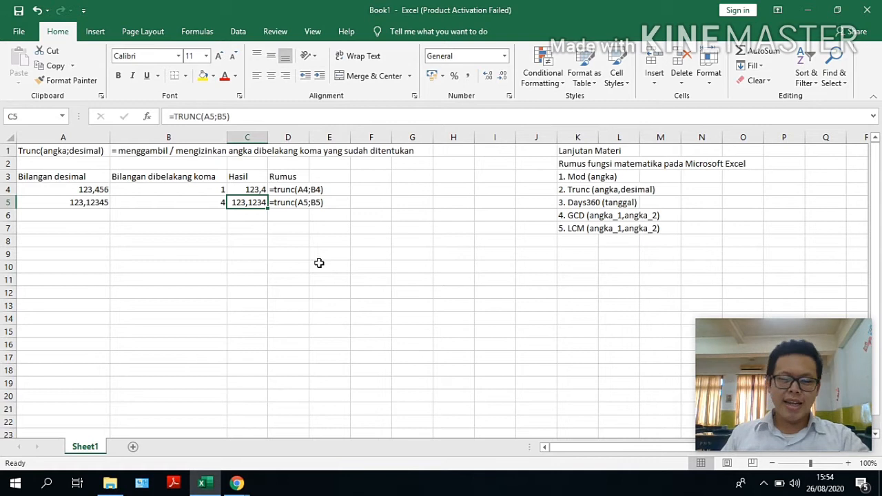
Step: Try an extra closing parenthesis at the end of the TRUNC formula in cell C5 and remove it again
{"action": "left_click", "coordinate": [250, 118]}
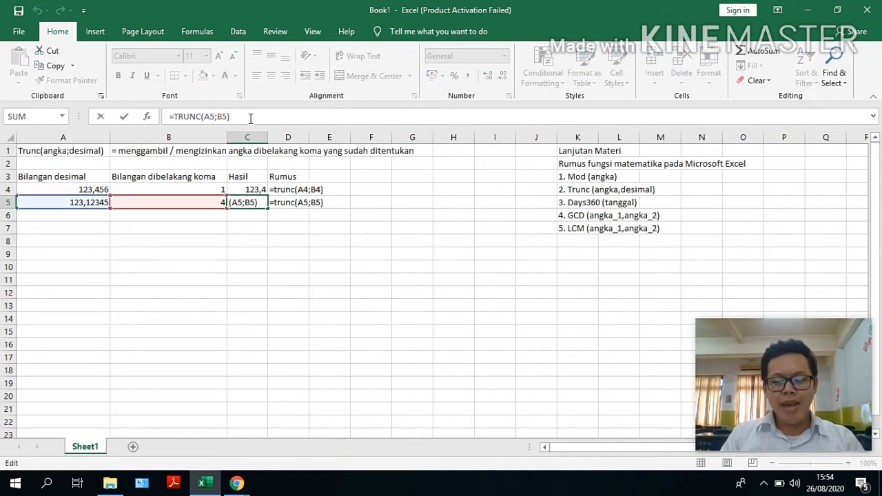
{"action": "type", "text": ")"}
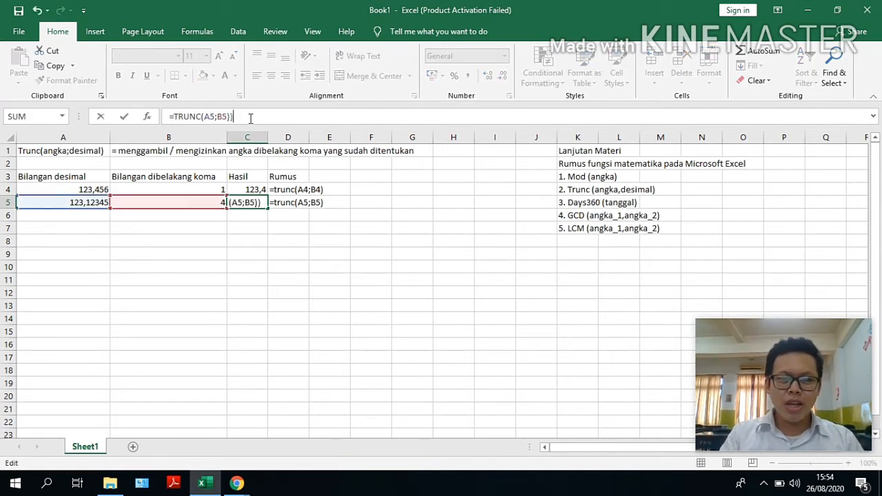
{"action": "key", "text": "BackSpace"}
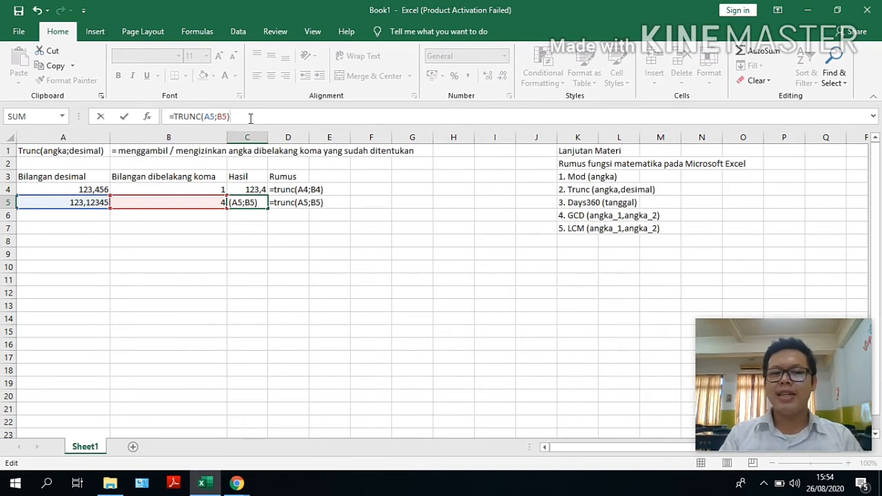
{"action": "key", "text": "Return"}
{"action": "key", "text": "Up"}
{"action": "key", "text": "Left"}
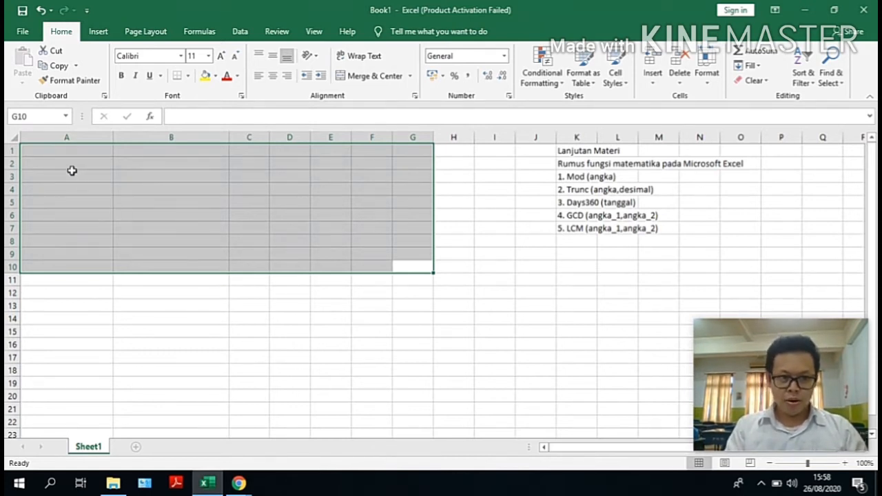
Step: Enter the text "days360(tanggal awal, tanggal akhir)" in cell A1 as the syntax of the DAYS360 function
{"action": "left_click", "coordinate": [64, 149]}
{"action": "type", "text": "'day"}
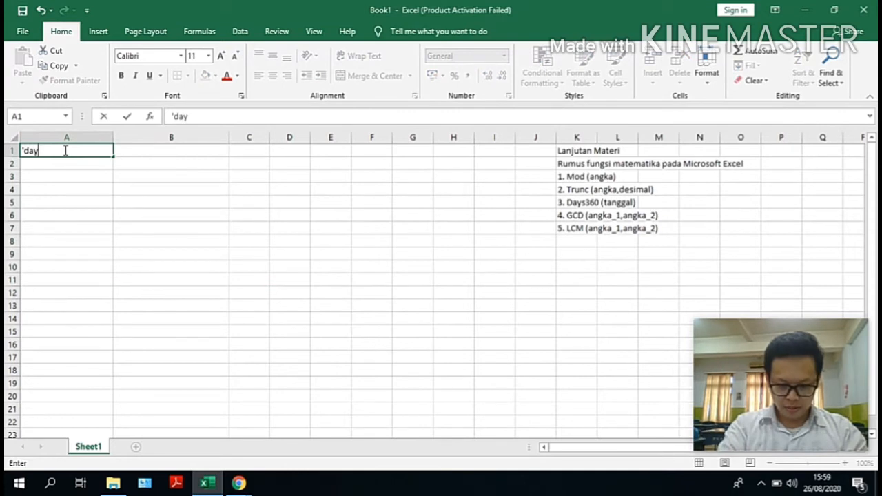
{"action": "type", "text": "s360"}
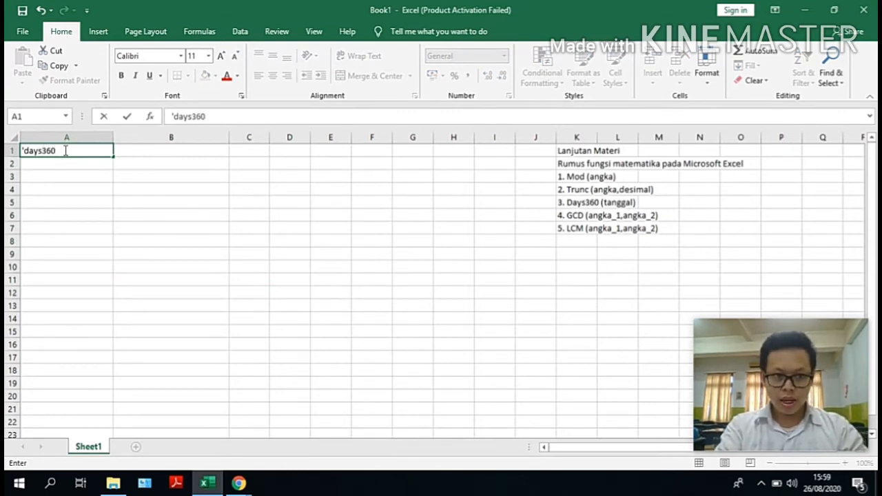
{"action": "type", "text": "("}
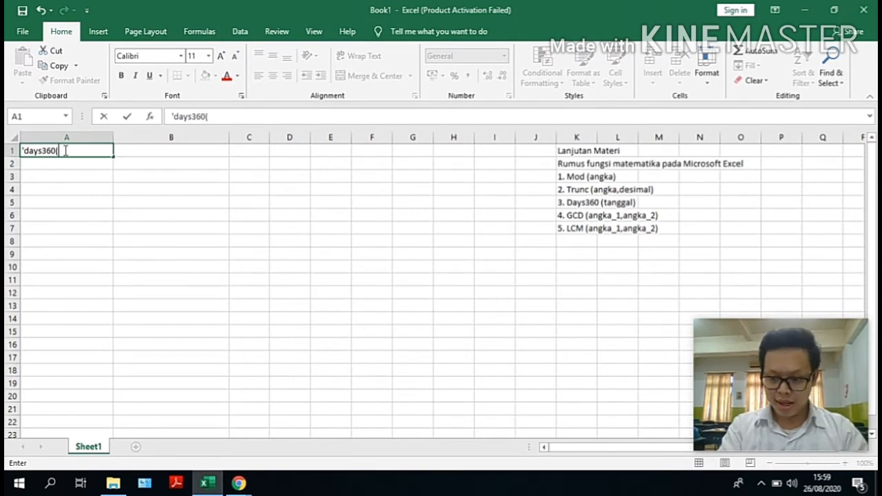
{"action": "type", "text": "tanggal "}
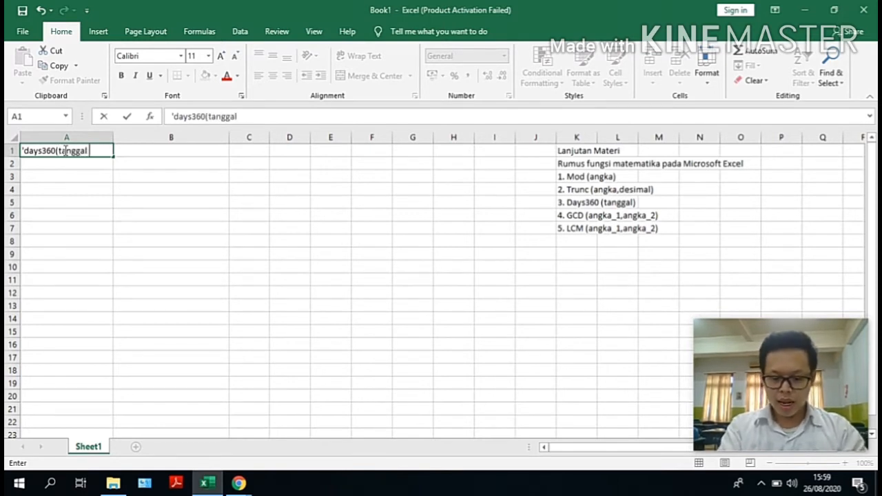
{"action": "type", "text": "awal, t"}
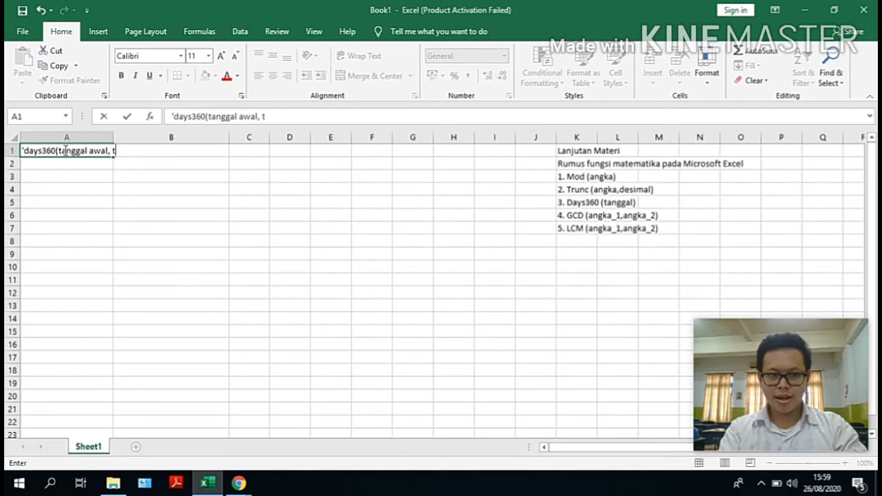
{"action": "type", "text": "anggal akhir)"}
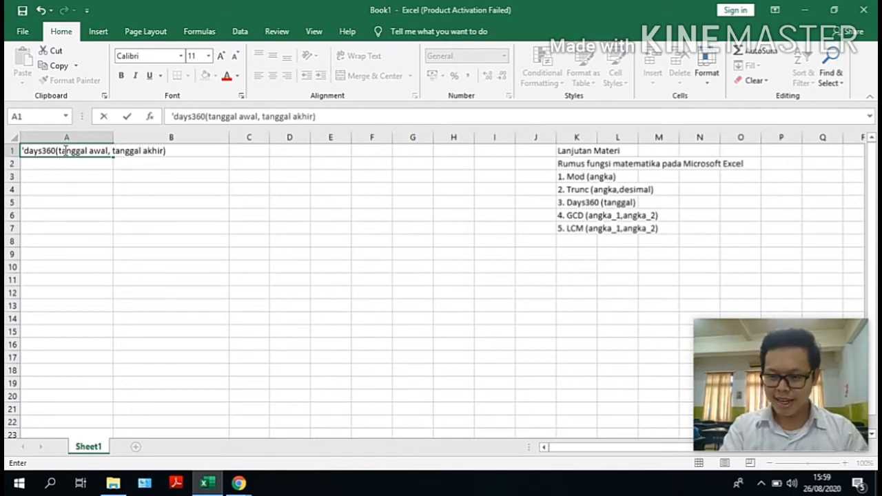
{"action": "key", "text": "Tab"}
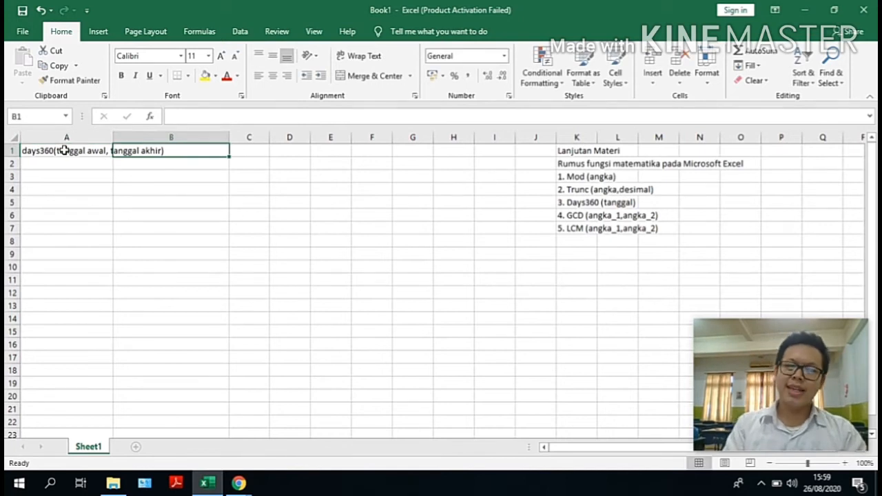
Step: Enter the description "= untuk menghitung jumlah hari pada periode tersebut" in cell C1
{"action": "key", "text": "Tab"}
{"action": "type", "text": "="}
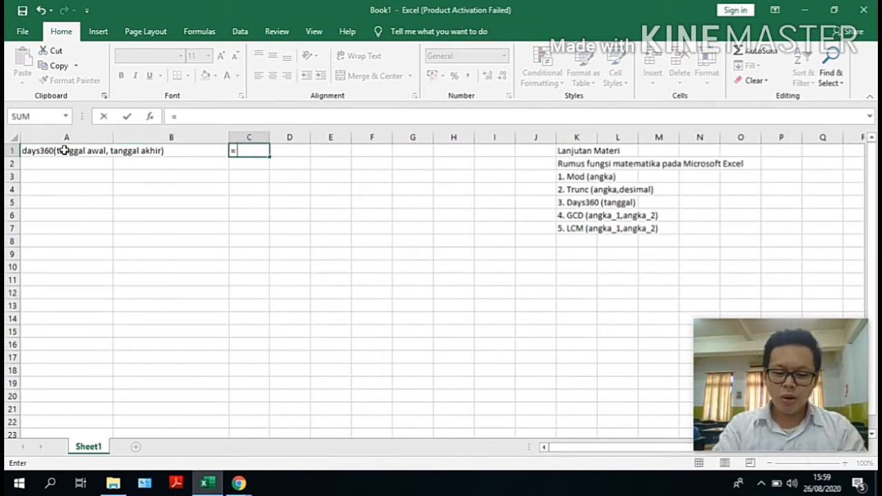
{"action": "type", "text": " untuk menghitung hari"}
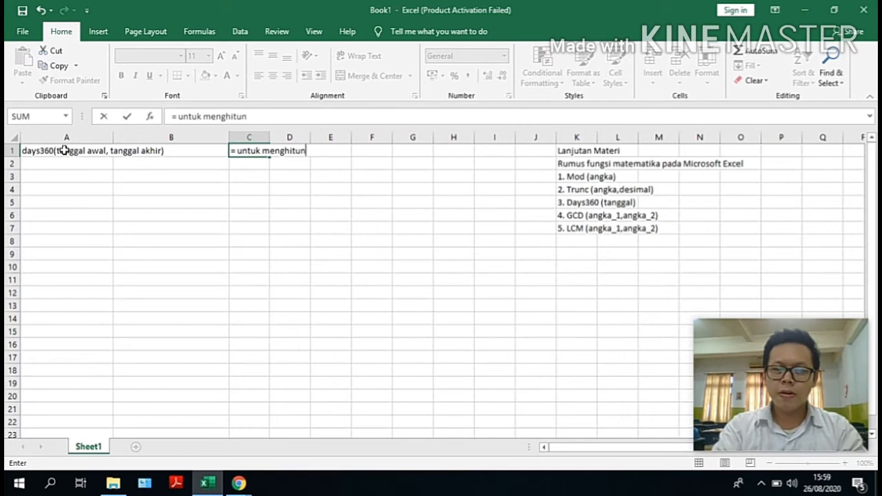
{"action": "key", "text": "BackSpace"}
{"action": "key", "text": "BackSpace"}
{"action": "key", "text": "BackSpace"}
{"action": "key", "text": "BackSpace"}
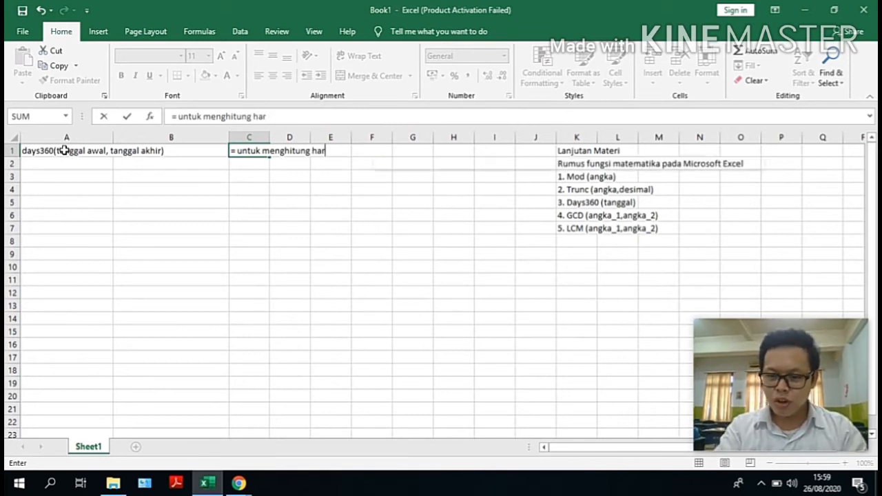
{"action": "type", "text": "jumlah h"}
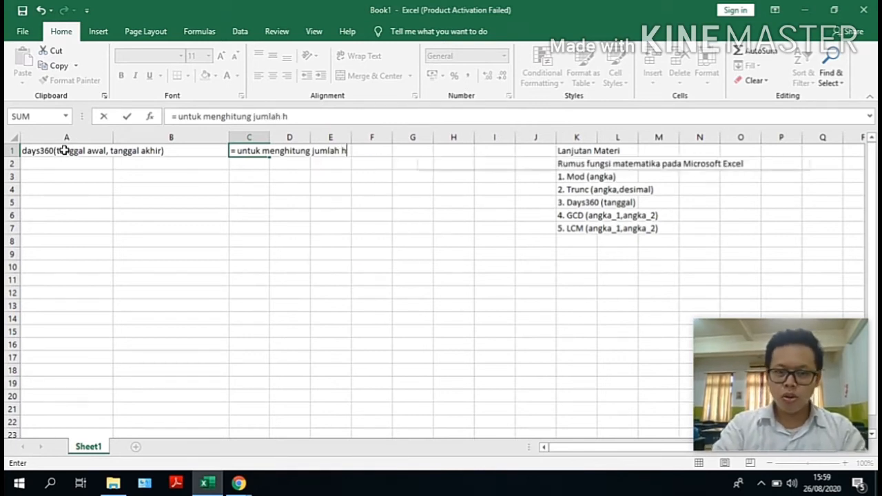
{"action": "type", "text": "ari pada periode"}
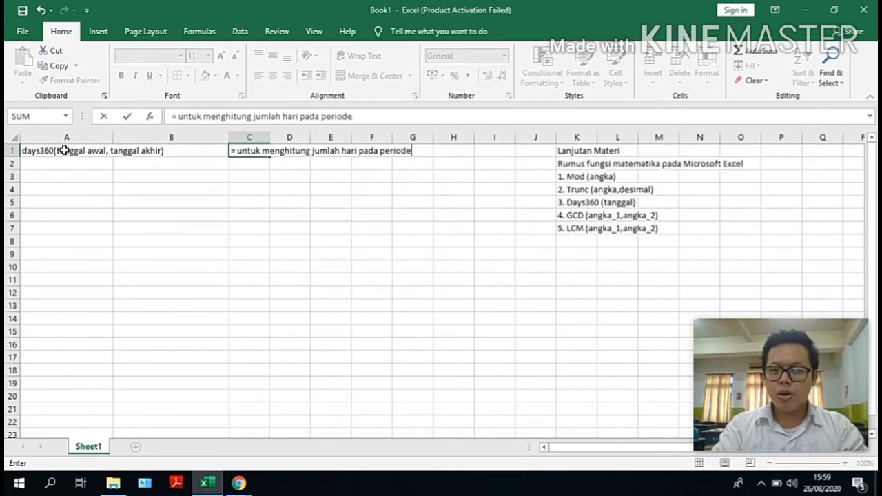
{"action": "type", "text": " tersebut"}
{"action": "key", "text": "Return"}
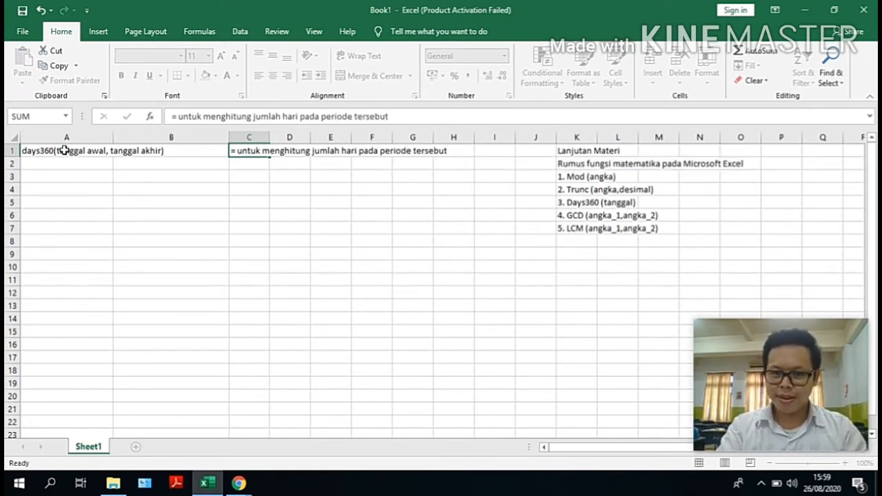
Step: Turn the description in cell C1 into plain text by adding an apostrophe before its equals sign
{"action": "key", "text": "Up"}
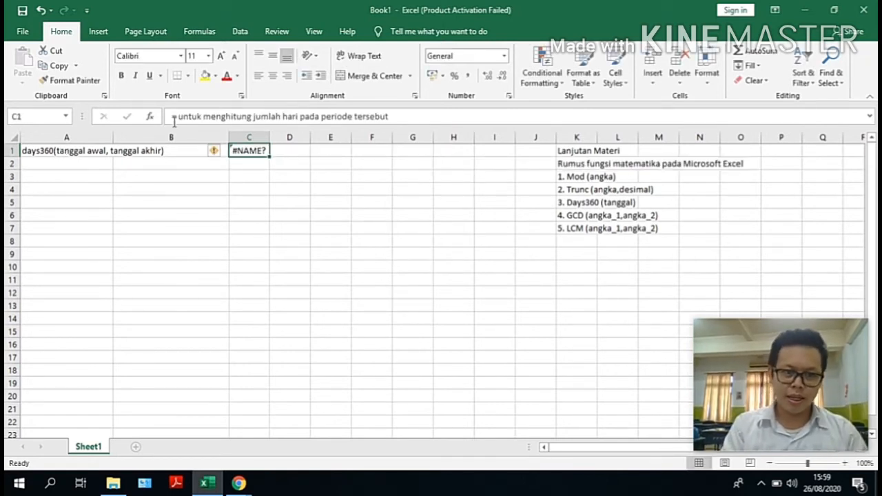
{"action": "left_click", "coordinate": [170, 117]}
{"action": "type", "text": "'"}
{"action": "key", "text": "Return"}
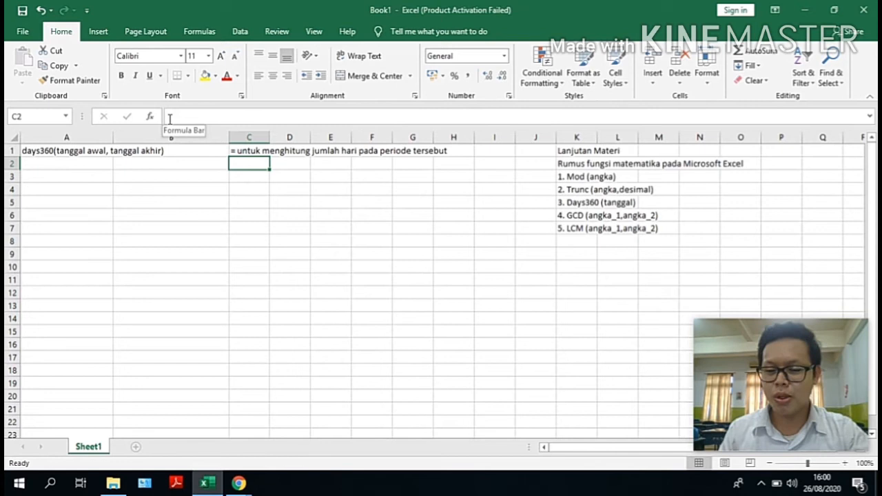
Step: Enter the table headers "tanggal awal", "tanggal akhir", "hasil" and "rumus" in cells A3 to D3
{"action": "key", "text": "Down"}
{"action": "key", "text": "Left"}
{"action": "key", "text": "Left"}
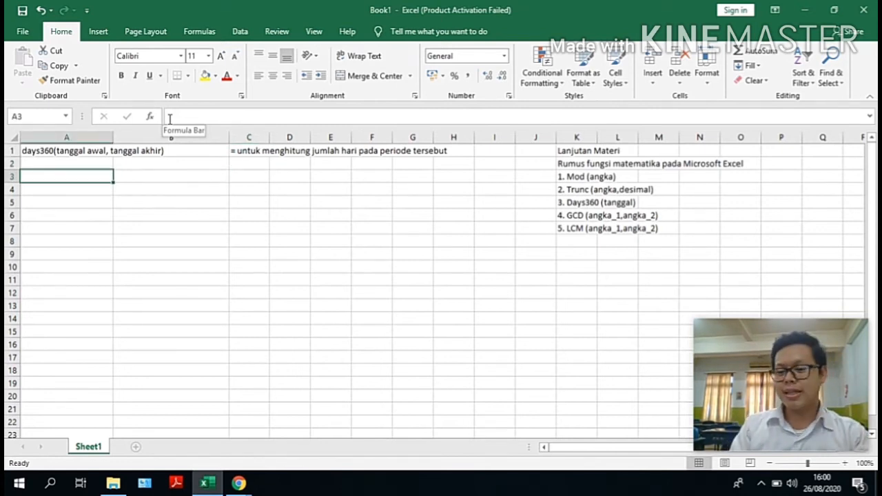
{"action": "type", "text": "tangga"}
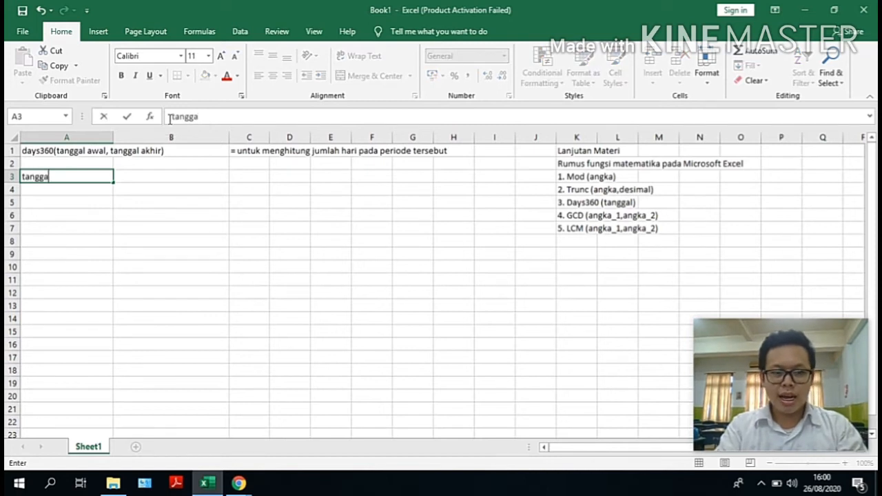
{"action": "type", "text": "l awal"}
{"action": "key", "text": "Tab"}
{"action": "type", "text": "tanggal akhir"}
{"action": "key", "text": "Tab"}
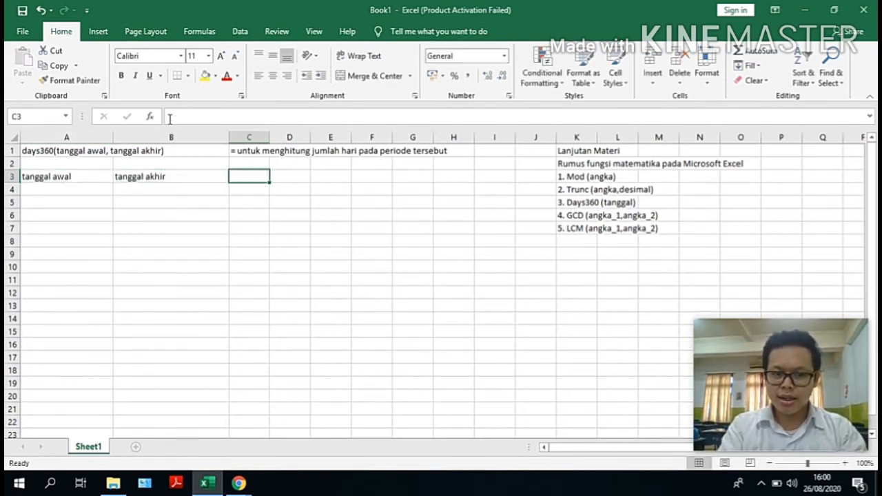
{"action": "type", "text": "hasil"}
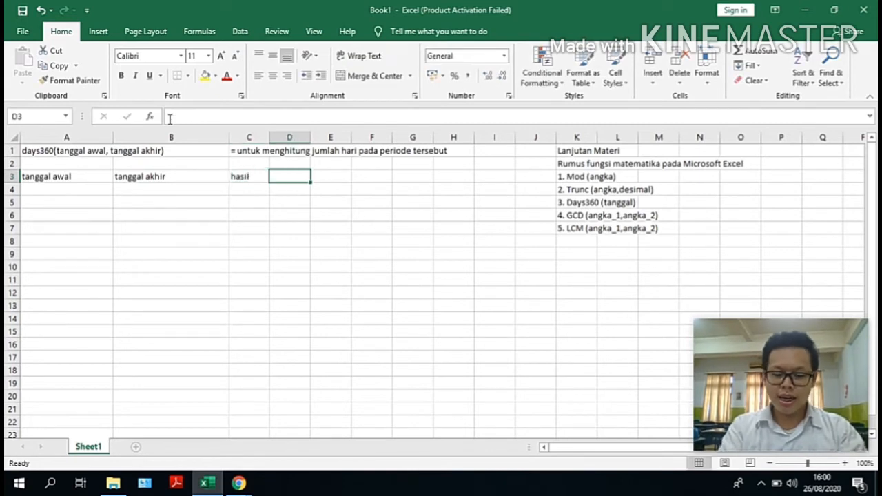
{"action": "type", "text": "rums"}
{"action": "key", "text": "BackSpace"}
{"action": "type", "text": "us"}
{"action": "key", "text": "Return"}
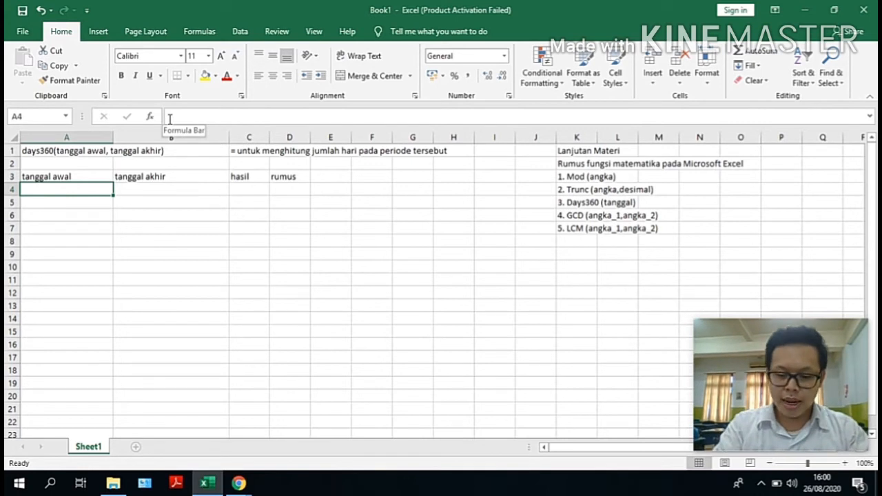
Step: Enter the start date 01/01/2020 in cell A4 and the end date 31/12/2020 in cell B4
{"action": "type", "text": "01/01/2020"}
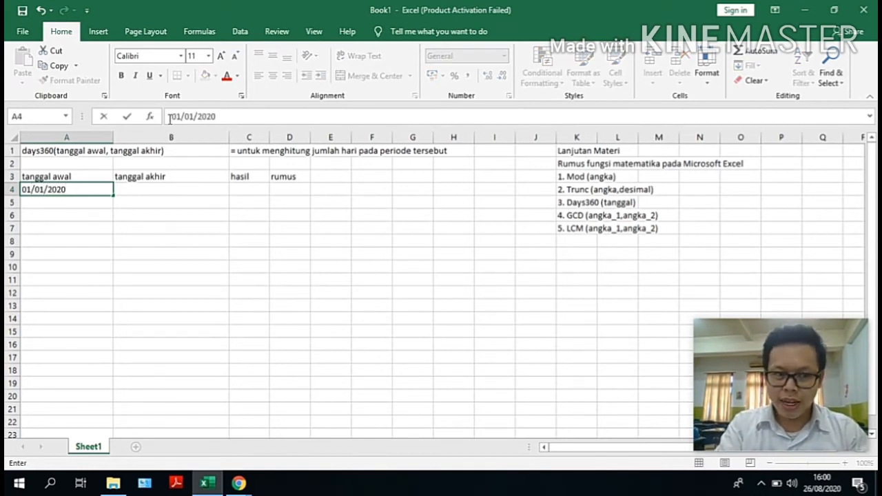
{"action": "key", "text": "Tab"}
{"action": "type", "text": "31/12/220"}
{"action": "key", "text": "BackSpace"}
{"action": "key", "text": "BackSpace"}
{"action": "type", "text": "020"}
{"action": "key", "text": "Tab"}
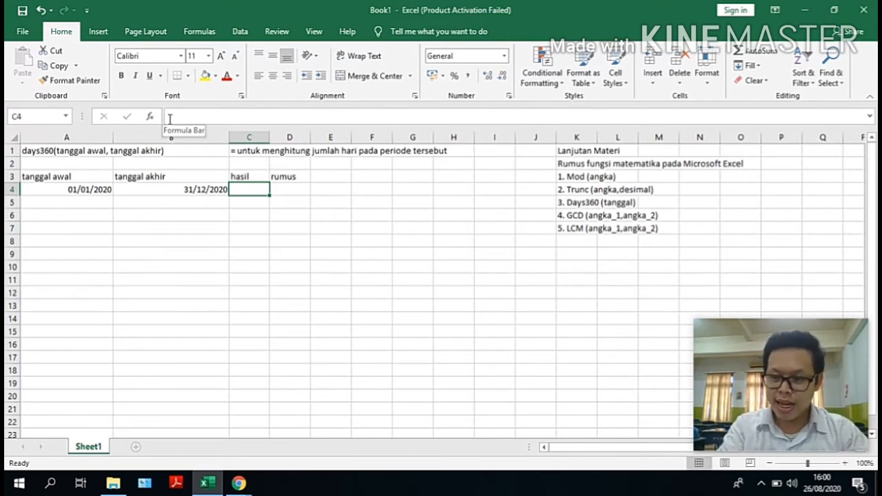
Step: Enter the formula as plain text, '=days360(A4;B4), in cell D4 under the "rumus" header
{"action": "key", "text": "Right"}
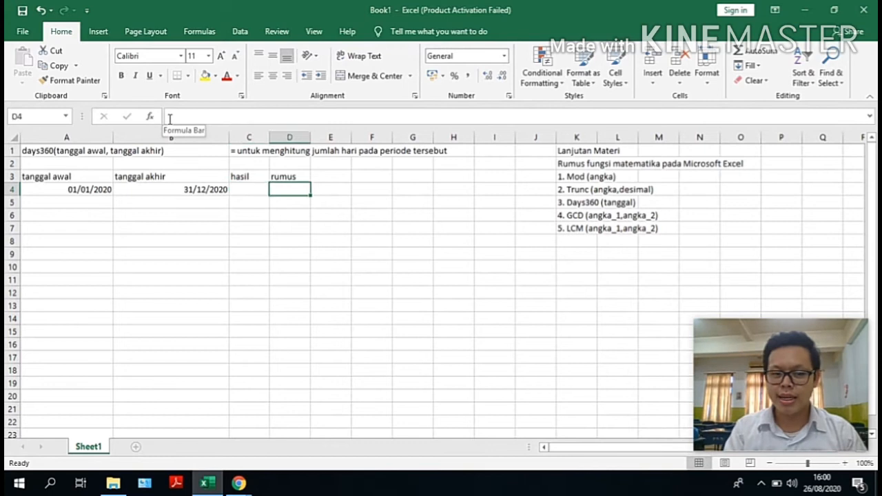
{"action": "type", "text": "'="}
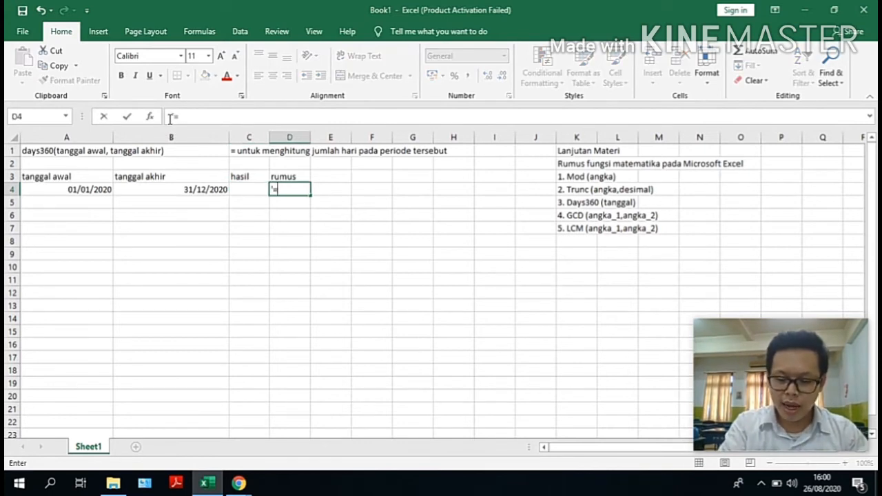
{"action": "type", "text": "days360("}
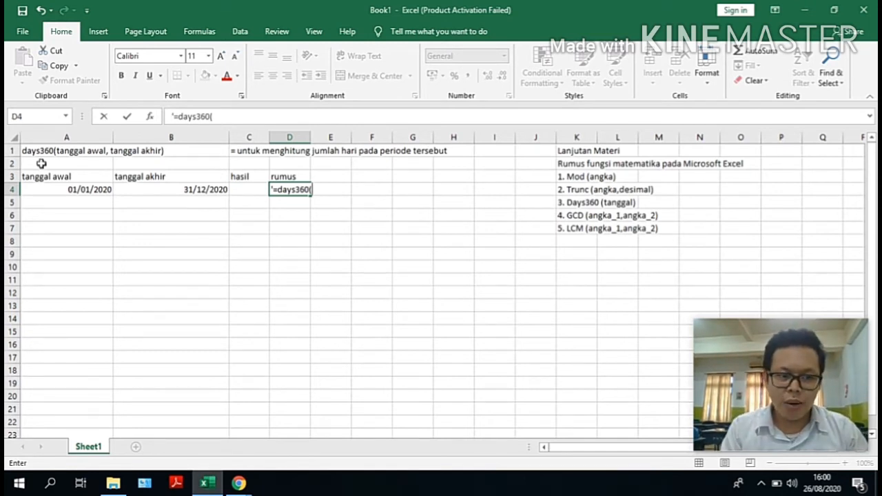
{"action": "type", "text": "A"}
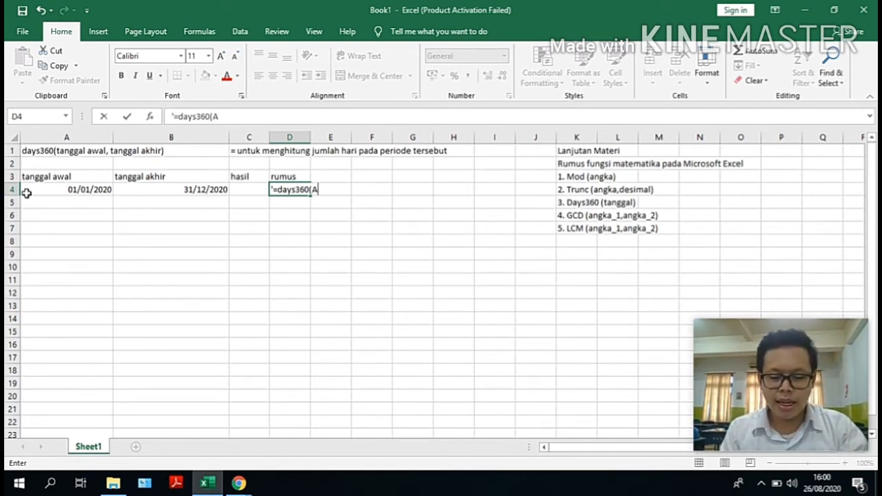
{"action": "type", "text": "4;"}
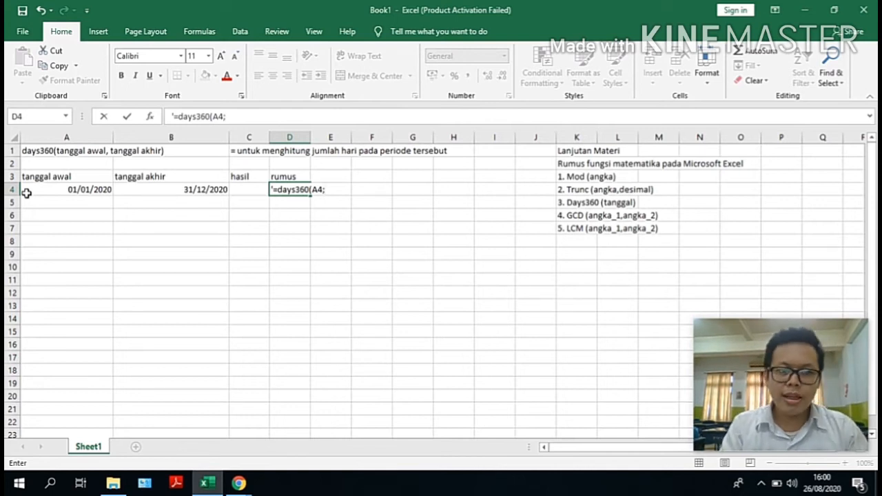
{"action": "type", "text": "B4)"}
{"action": "key", "text": "Return"}
Step: Enter the formula =days360(A4;B4) in cell C4 to calculate the days between the two dates
{"action": "key", "text": "Up"}
{"action": "key", "text": "Left"}
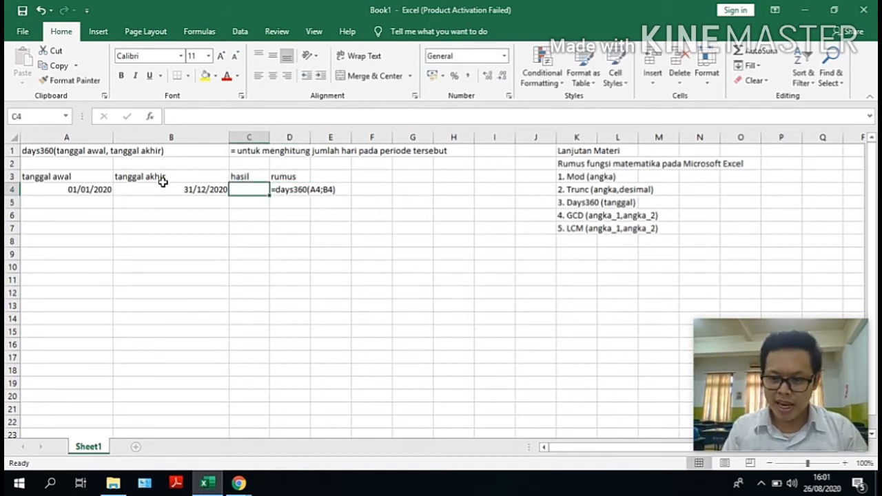
{"action": "type", "text": "=days"}
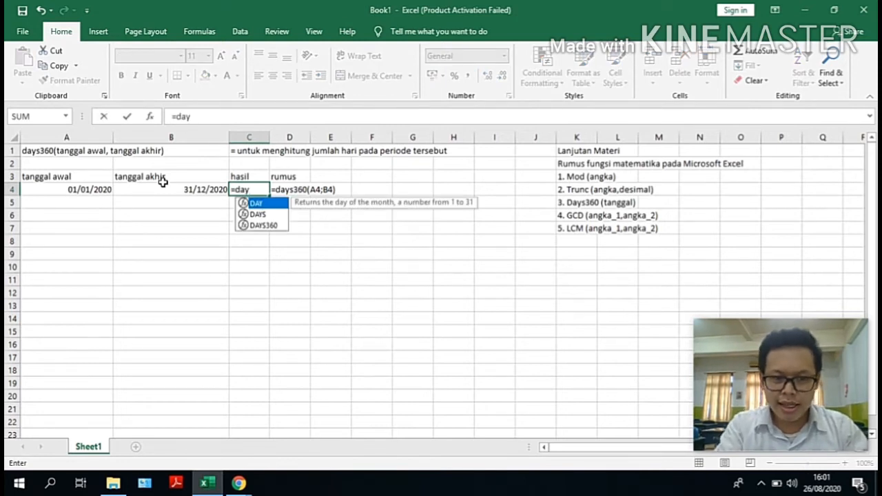
{"action": "type", "text": "360("}
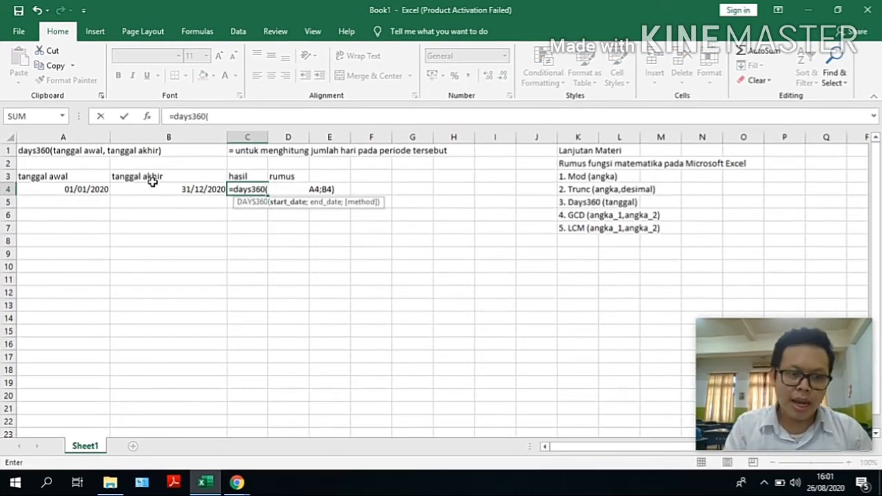
{"action": "left_click", "coordinate": [92, 189]}
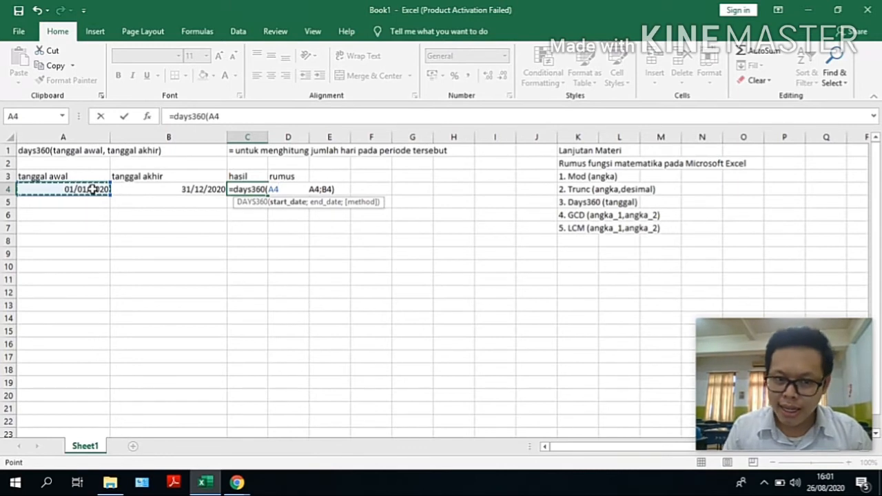
{"action": "type", "text": ";"}
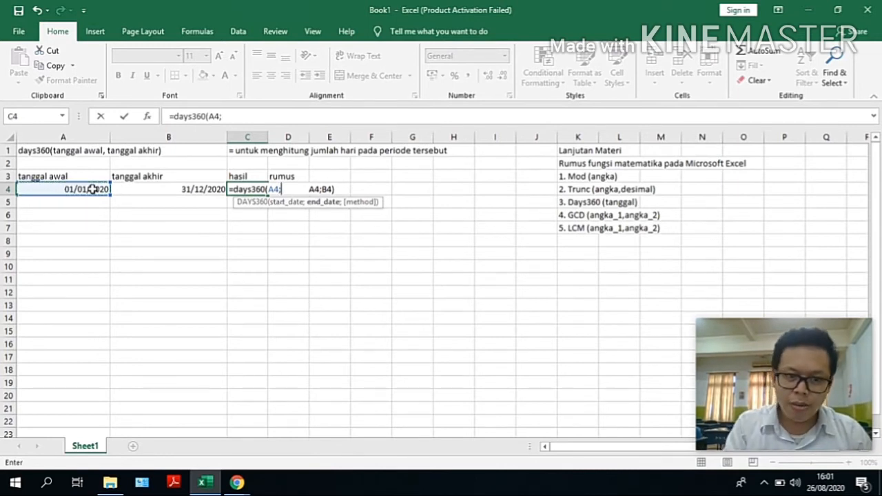
{"action": "left_click", "coordinate": [152, 189]}
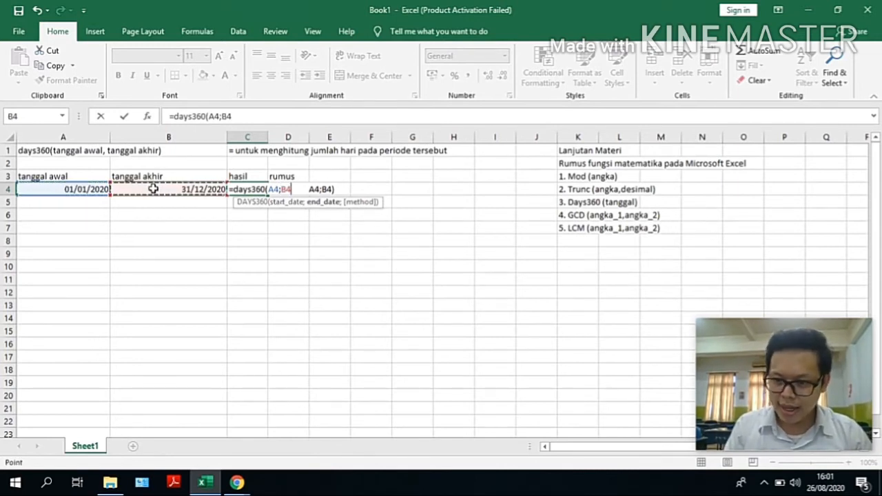
{"action": "type", "text": ")"}
{"action": "key", "text": "Return"}
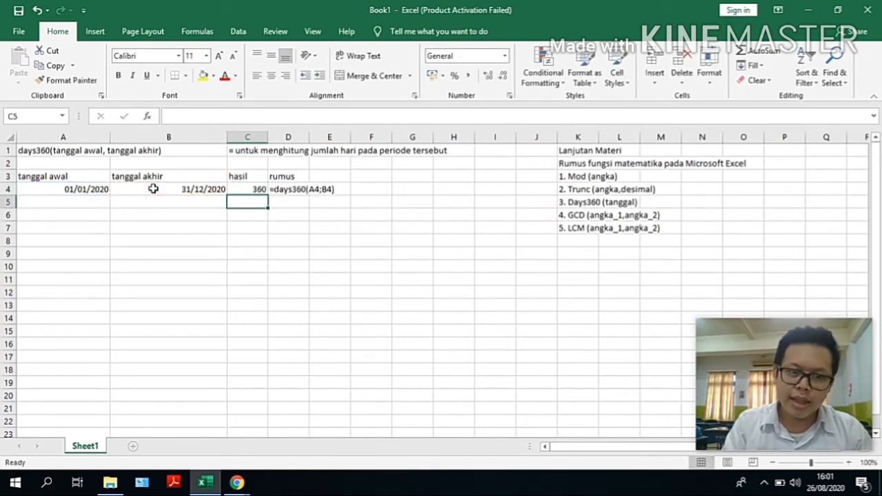
{"action": "key", "text": "Up"}
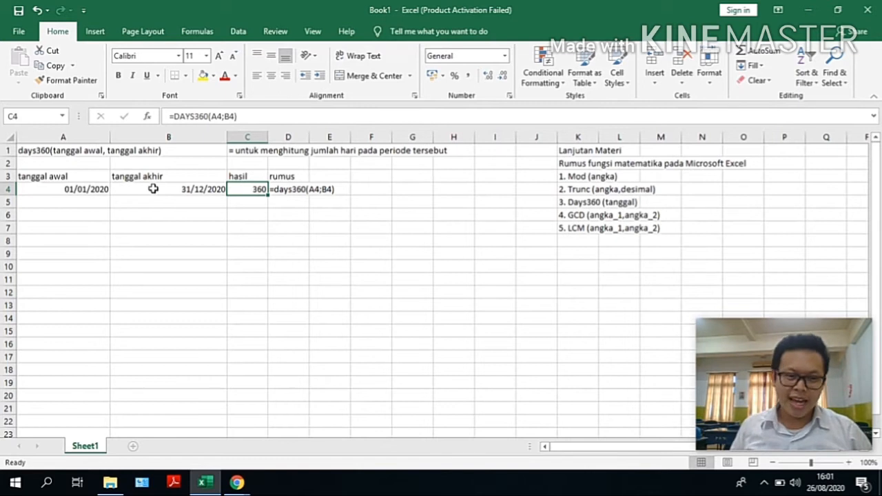
Step: Change the start date in cell A4 to 31/12/2020
{"action": "left_click", "coordinate": [78, 186]}
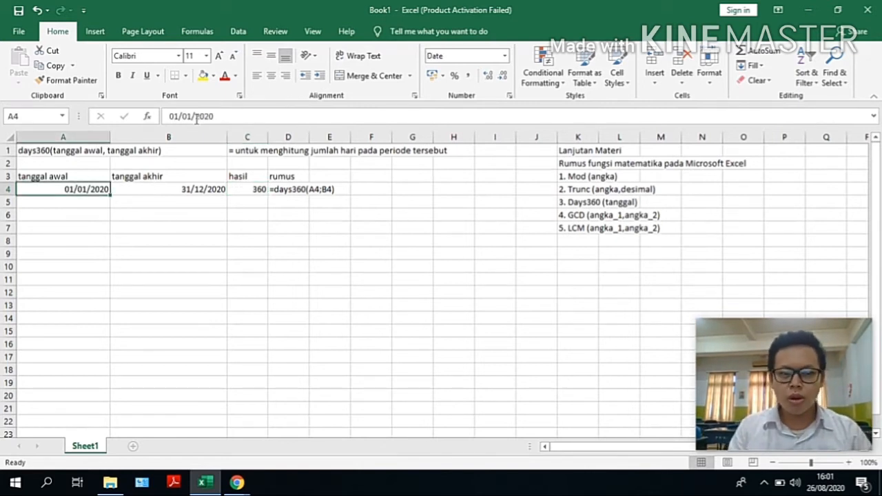
{"action": "left_click", "coordinate": [178, 117]}
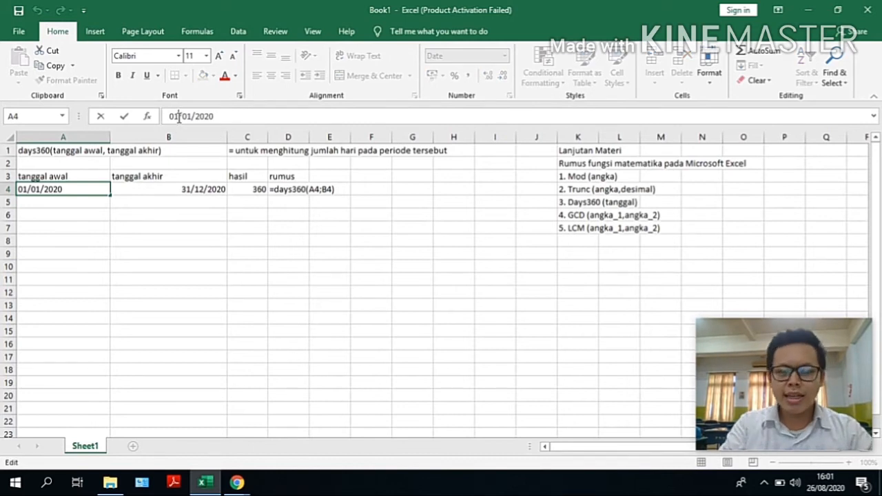
{"action": "key", "text": "BackSpace"}
{"action": "key", "text": "BackSpace"}
{"action": "type", "text": "31"}
{"action": "key", "text": "Right"}
{"action": "key", "text": "Right"}
{"action": "key", "text": "Right"}
{"action": "key", "text": "BackSpace"}
{"action": "key", "text": "BackSpace"}
{"action": "type", "text": "2"}
{"action": "key", "text": "BackSpace"}
{"action": "type", "text": "12"}
{"action": "left_click", "coordinate": [186, 188]}
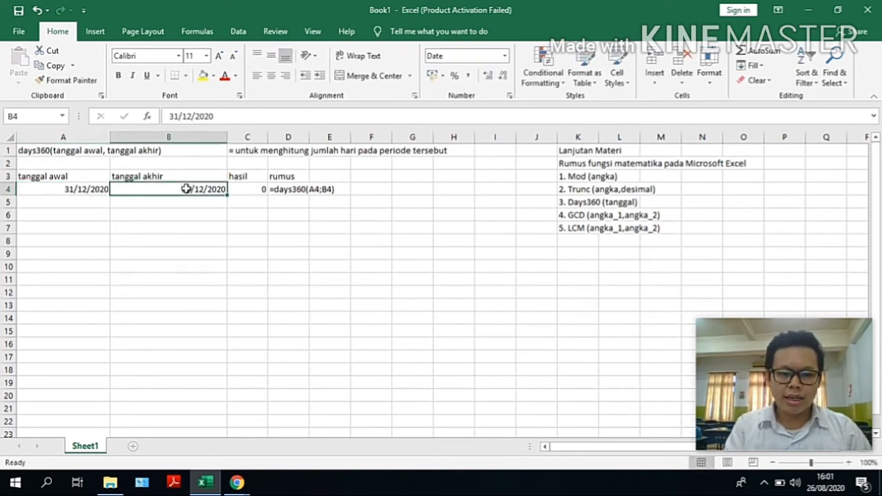
Step: Change the end date in cell B4 to 1/1/2020 and check the DAYS360 result in cell C4
{"action": "left_click", "coordinate": [178, 117]}
{"action": "key", "text": "BackSpace"}
{"action": "key", "text": "Right"}
{"action": "key", "text": "BackSpace"}
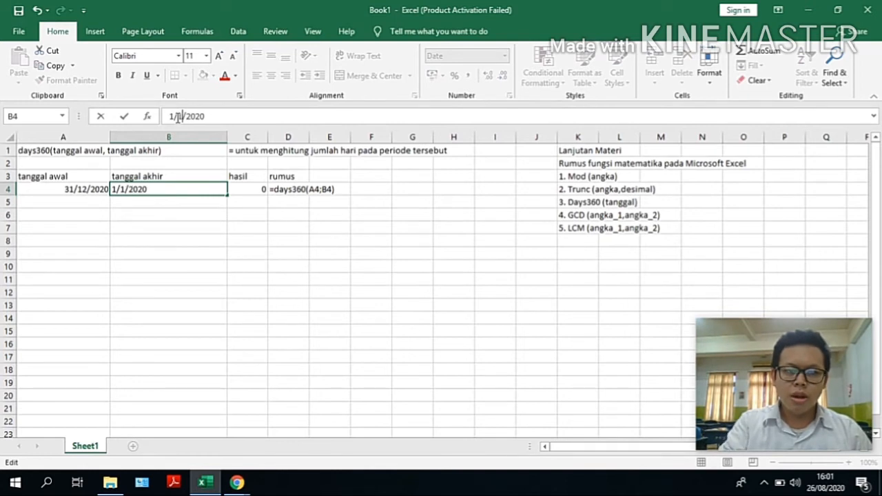
{"action": "key", "text": "Return"}
{"action": "key", "text": "Up"}
{"action": "key", "text": "Right"}
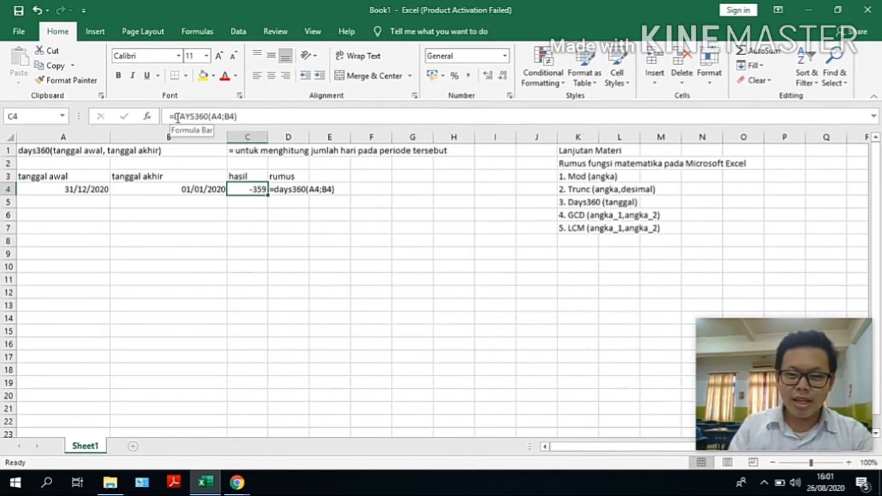
{"action": "key", "text": "Left"}
{"action": "key", "text": "Left"}
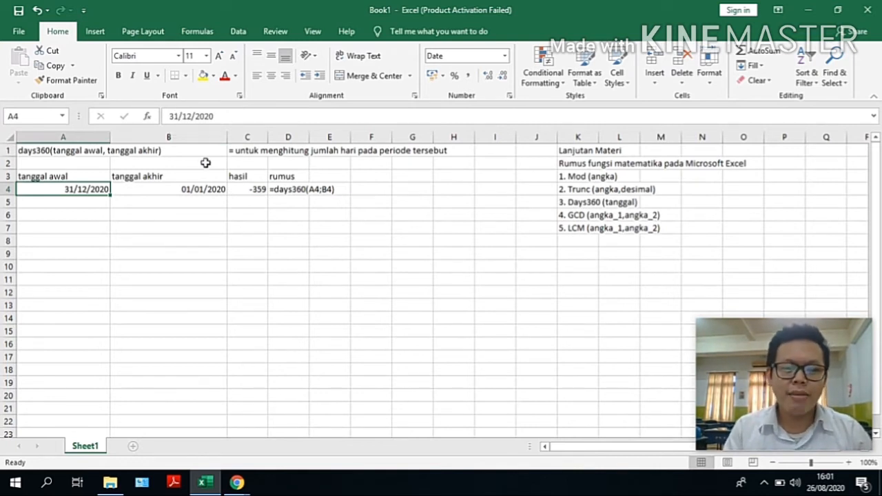
Step: Set the end date in cell B4 back to 31/12/2020 and check the DAYS360 result in cell C4
{"action": "key", "text": "Right"}
{"action": "left_click", "coordinate": [176, 118]}
{"action": "key", "text": "BackSpace"}
{"action": "type", "text": "3"}
{"action": "key", "text": "Right"}
{"action": "key", "text": "Right"}
{"action": "key", "text": "Delete"}
{"action": "key", "text": "Delete"}
{"action": "type", "text": "12"}
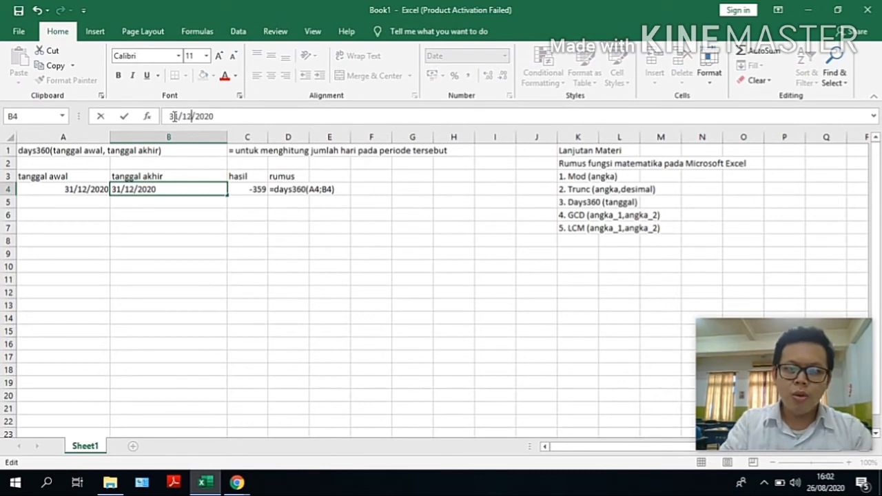
{"action": "key", "text": "Return"}
{"action": "key", "text": "Up"}
{"action": "key", "text": "Right"}
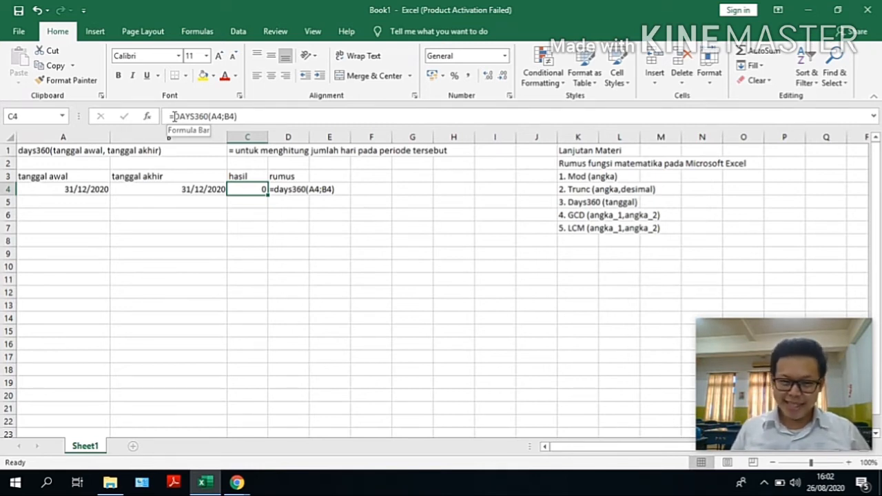
{"action": "key", "text": "Left"}
{"action": "key", "text": "Left"}
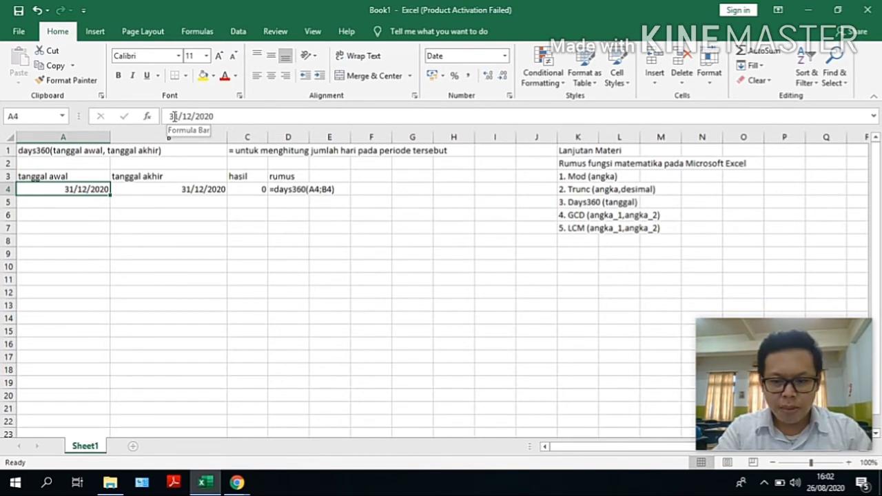
{"action": "type", "text": "31 Desem"}
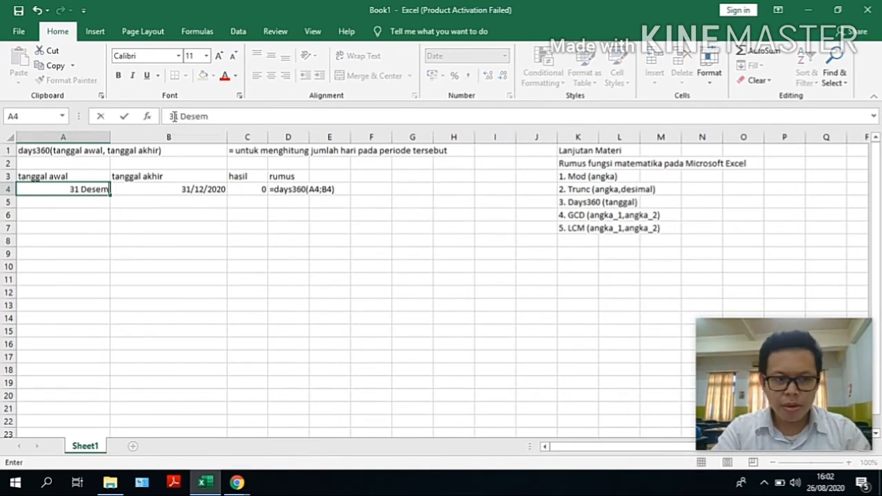
{"action": "type", "text": "ber 2020"}
{"action": "key", "text": "BackSpace"}
{"action": "key", "text": "BackSpace"}
{"action": "key", "text": "BackSpace"}
{"action": "key", "text": "BackSpace"}
{"action": "key", "text": "BackSpace"}
{"action": "key", "text": "BackSpace"}
{"action": "key", "text": "BackSpace"}
{"action": "key", "text": "BackSpace"}
{"action": "key", "text": "BackSpace"}
{"action": "key", "text": "BackSpace"}
{"action": "key", "text": "BackSpace"}
{"action": "key", "text": "BackSpace"}
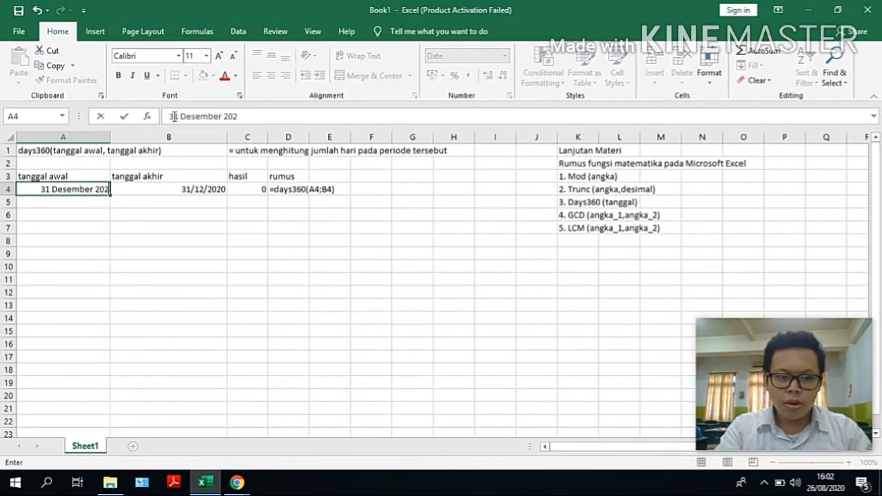
{"action": "key", "text": "BackSpace"}
{"action": "type", "text": "Januar"}
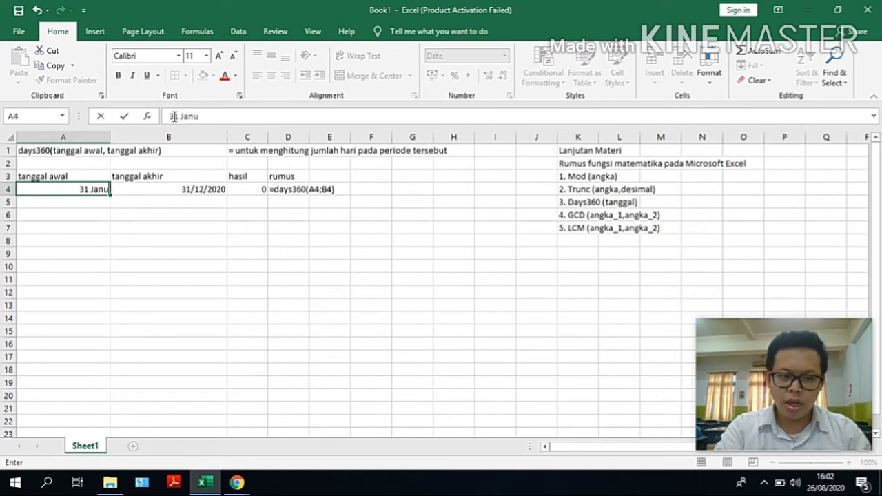
{"action": "key", "text": "BackSpace"}
{"action": "key", "text": "BackSpace"}
{"action": "key", "text": "BackSpace"}
{"action": "key", "text": "BackSpace"}
{"action": "key", "text": "BackSpace"}
{"action": "key", "text": "BackSpace"}
{"action": "key", "text": "BackSpace"}
{"action": "key", "text": "BackSpace"}
{"action": "key", "text": "BackSpace"}
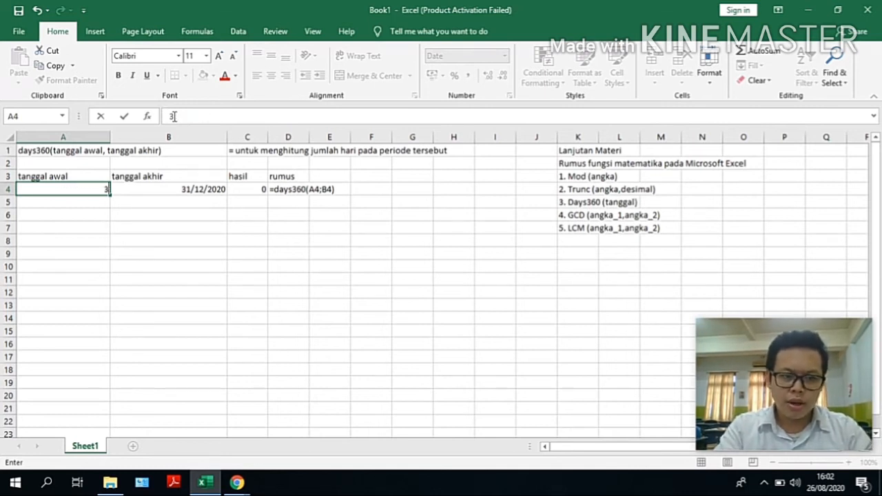
Step: Write the start date in cell A4 with the month spelled out, as 01 Januari 2020
{"action": "type", "text": "01 Jan"}
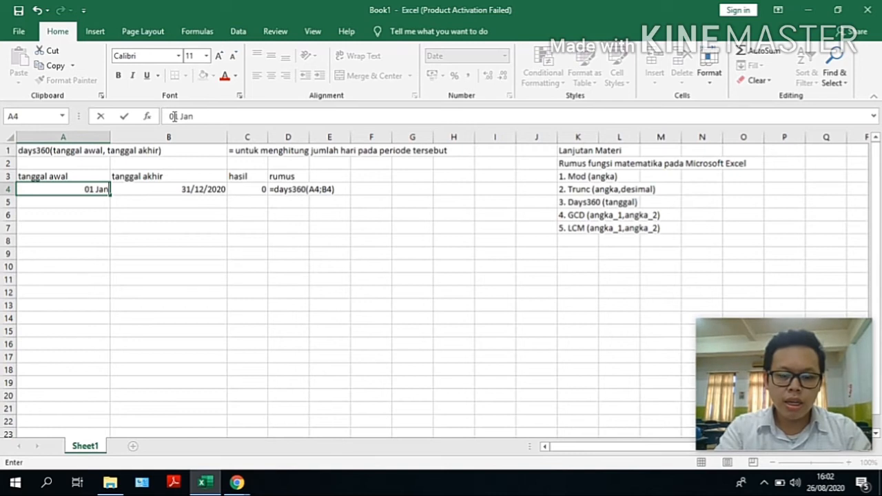
{"action": "type", "text": "uari 2020"}
{"action": "key", "text": "Tab"}
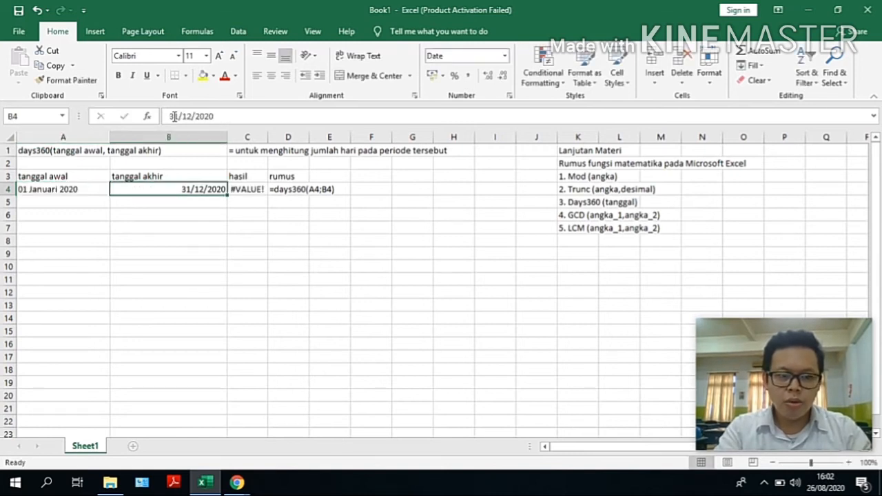
Step: Replace the end date in cell B4 with 31 Desember 2020 and check the DAYS360 result in cell C4
{"action": "type", "text": "31"}
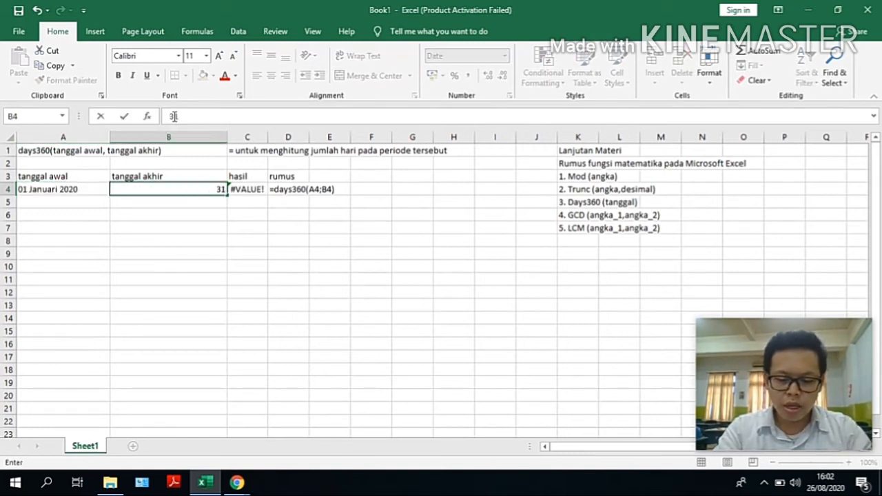
{"action": "type", "text": " Desember 2020"}
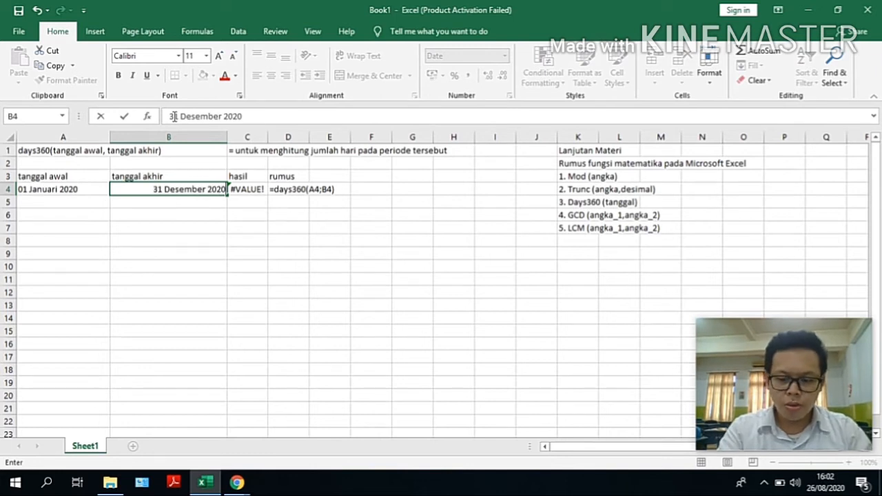
{"action": "key", "text": "Return"}
{"action": "key", "text": "Up"}
{"action": "key", "text": "Right"}
{"action": "key", "text": "Right"}
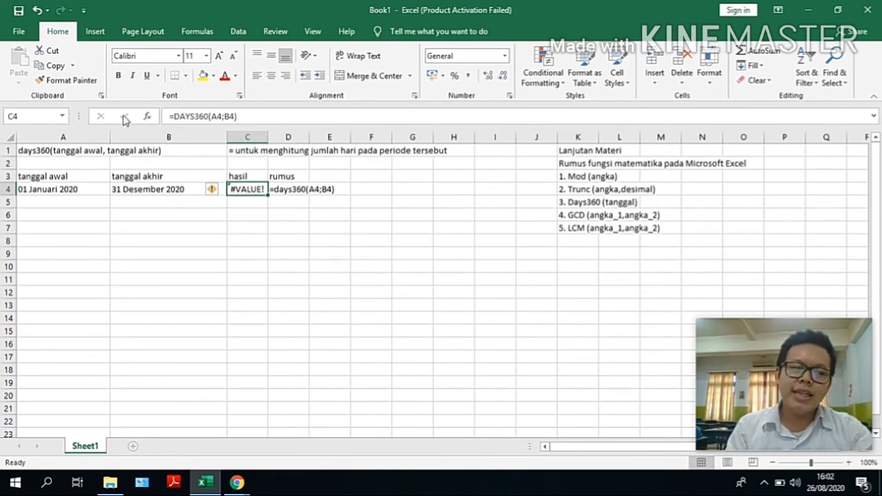
Step: Enter the date format note tanggal/bulan/tahun in cell B7
{"action": "left_click", "coordinate": [63, 189]}
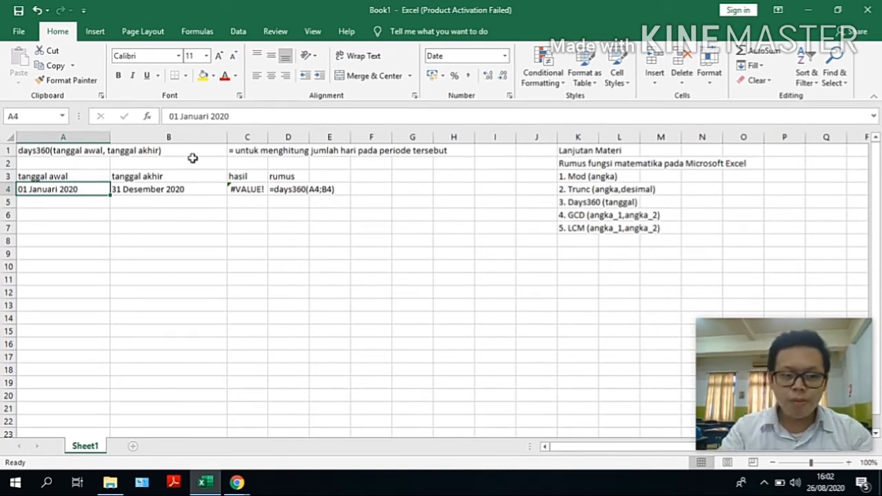
{"action": "left_click", "coordinate": [168, 227]}
{"action": "type", "text": "tanggal/bulan/tahun"}
{"action": "key", "text": "Return"}
{"action": "left_click", "coordinate": [168, 228]}
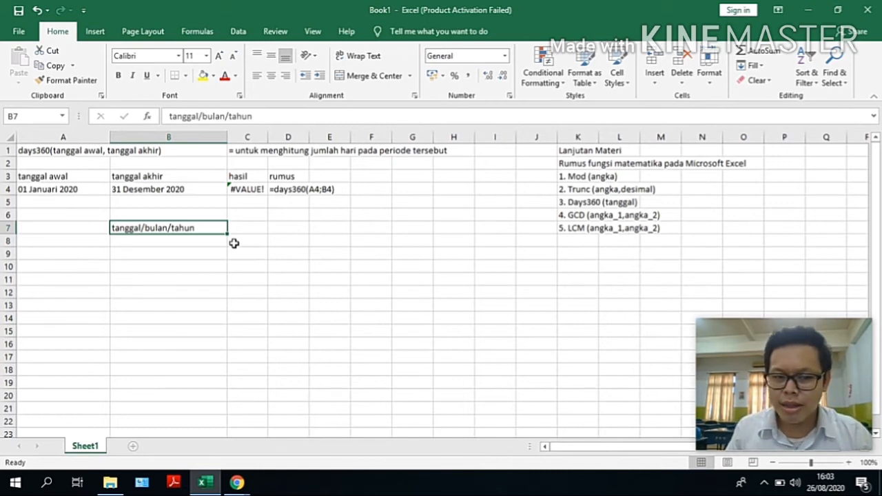
Step: Enter the alternative date format note bulan/tanggal/tahun in cell B9
{"action": "key", "text": "Return"}
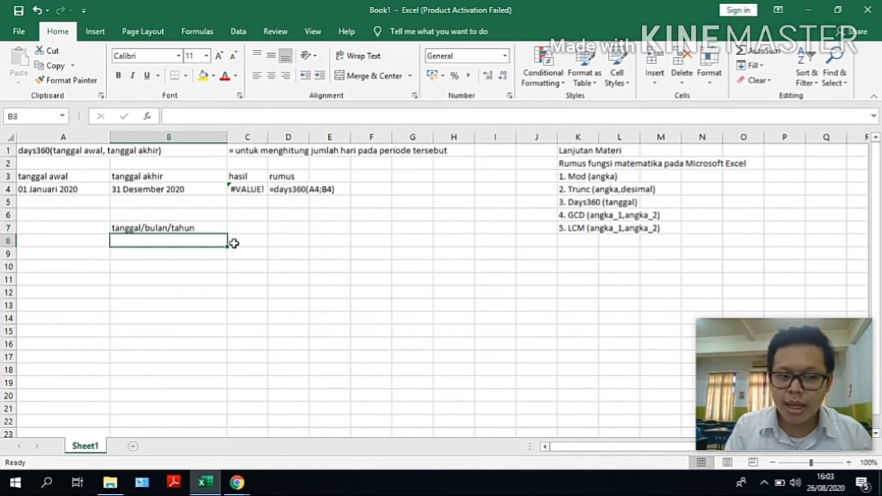
{"action": "key", "text": "Return"}
{"action": "type", "text": "b"}
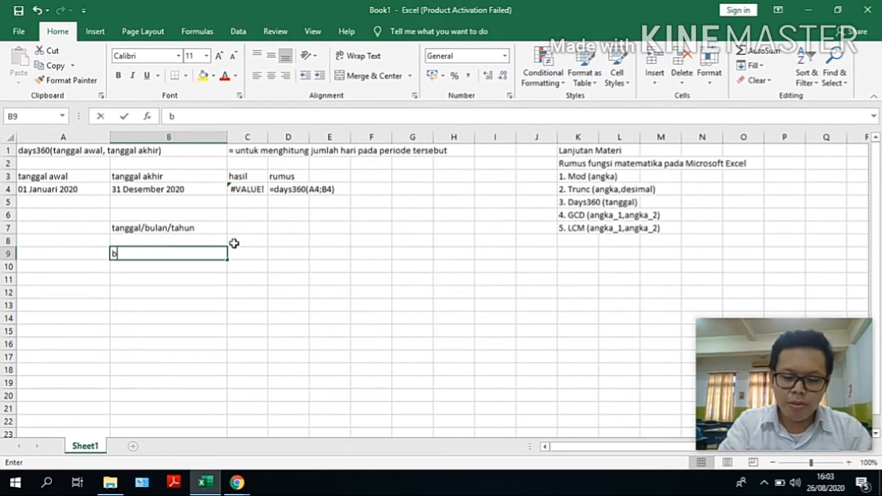
{"action": "type", "text": "ulan/tanggal"}
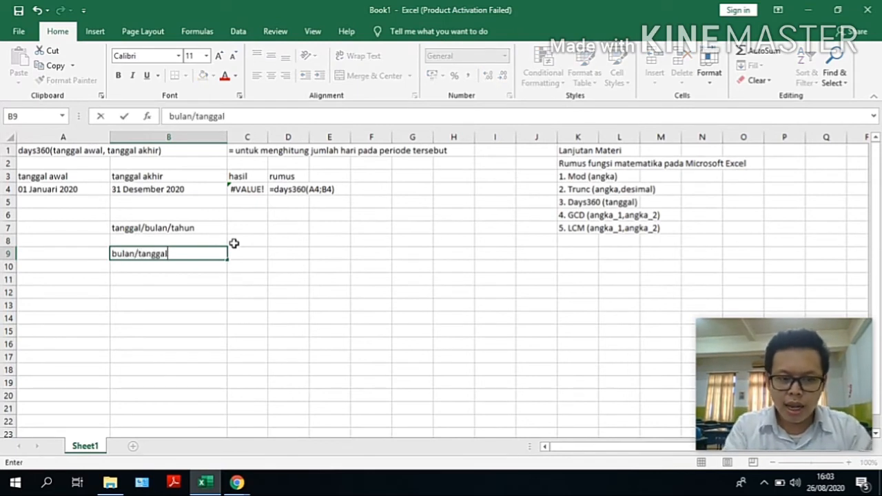
{"action": "type", "text": "/tahun"}
{"action": "key", "text": "Return"}
{"action": "key", "text": "Up"}
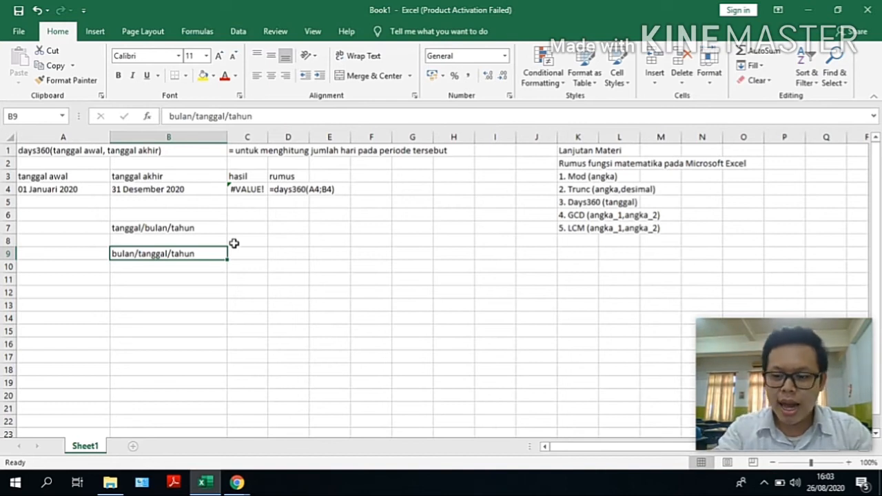
{"action": "key", "text": "Up"}
{"action": "key", "text": "Up"}
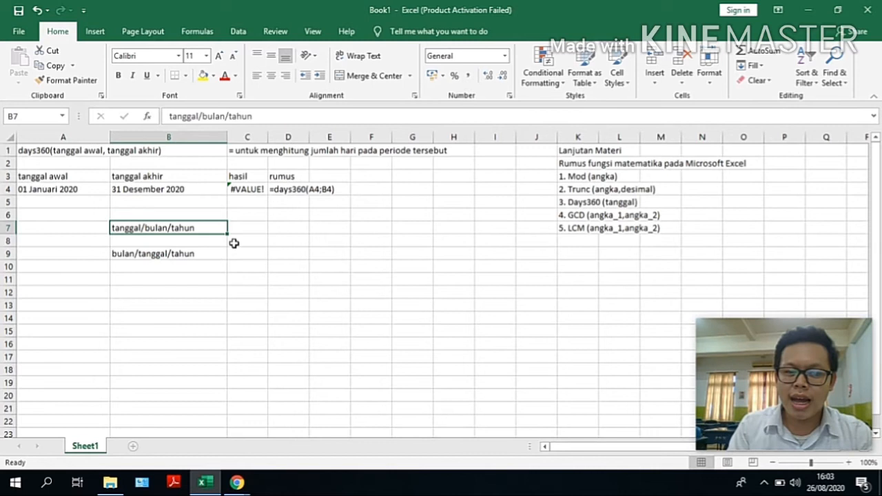
{"action": "key", "text": "Down"}
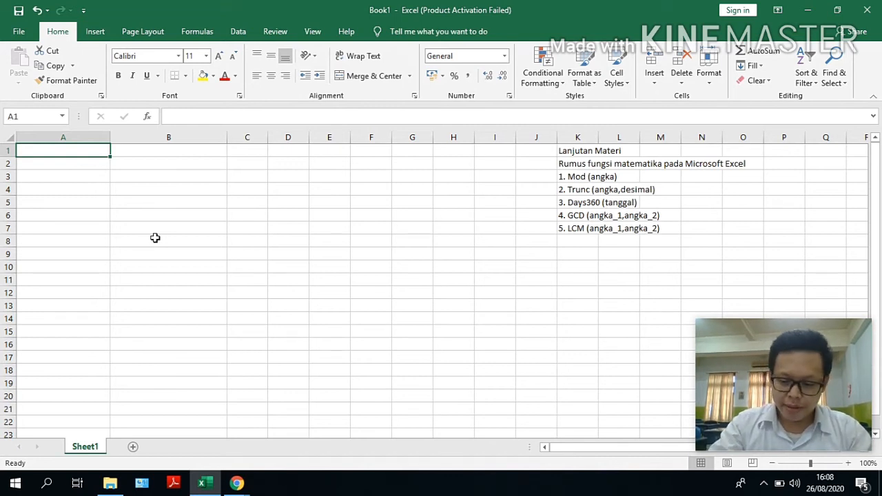
Step: Enter the function syntax GCD(angka_1,angka_2) as plain text in cell A1
{"action": "type", "text": "'GCD("}
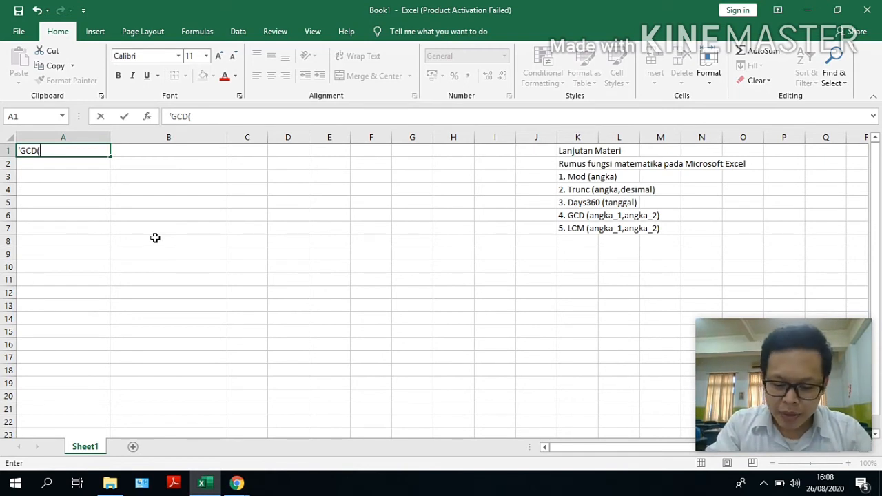
{"action": "type", "text": "angka_1,angka_2"}
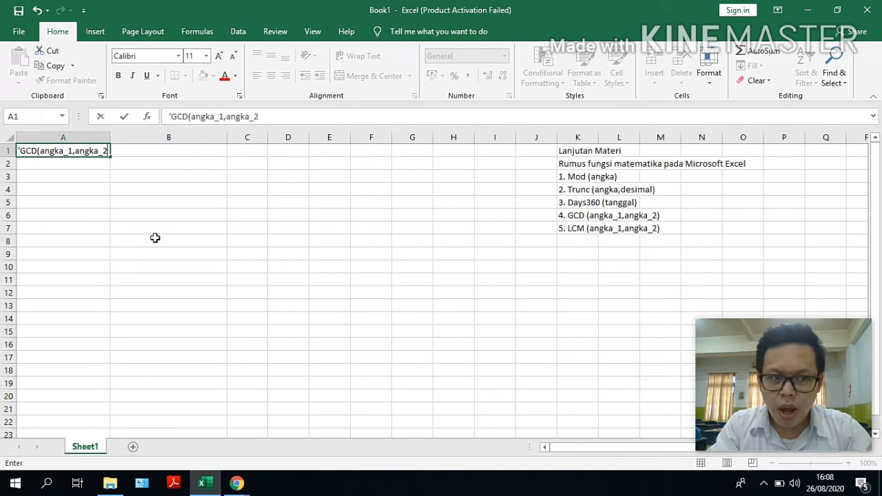
{"action": "type", "text": ")"}
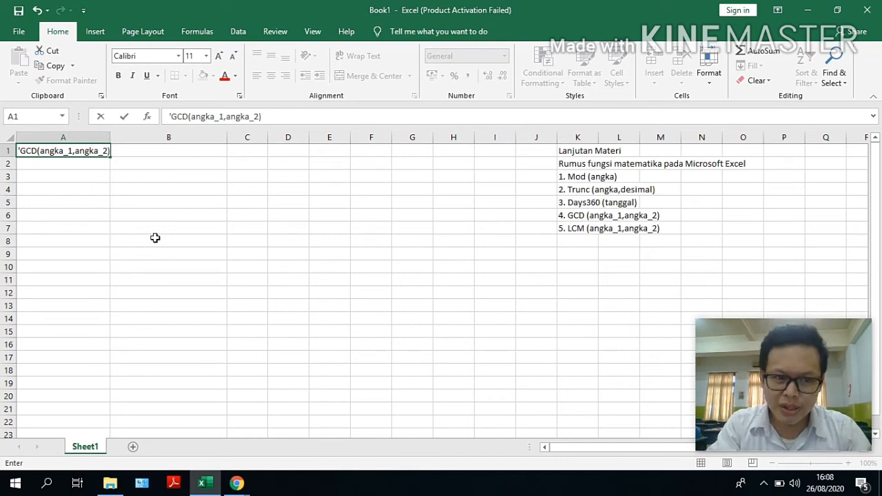
{"action": "key", "text": "Tab"}
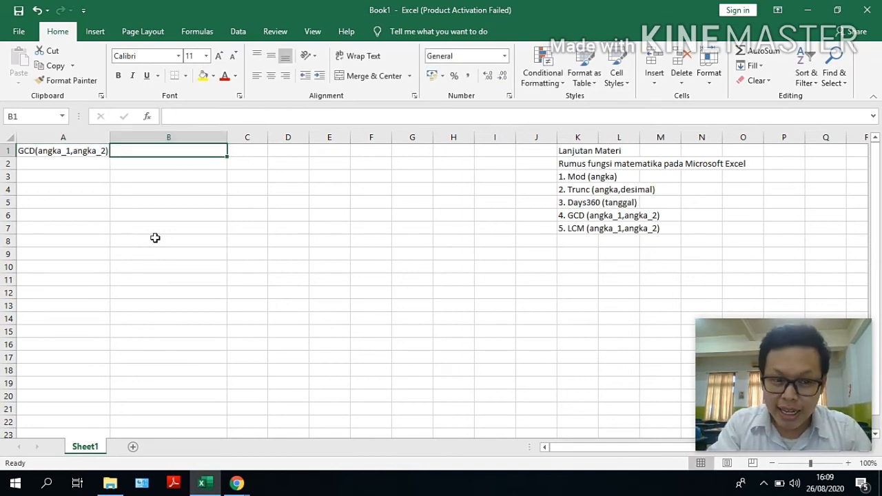
Step: Enter the explanation = FPB (Faktor Persekutuan Terbesar) in cell B1 beside the GCD syntax
{"action": "type", "text": "= "}
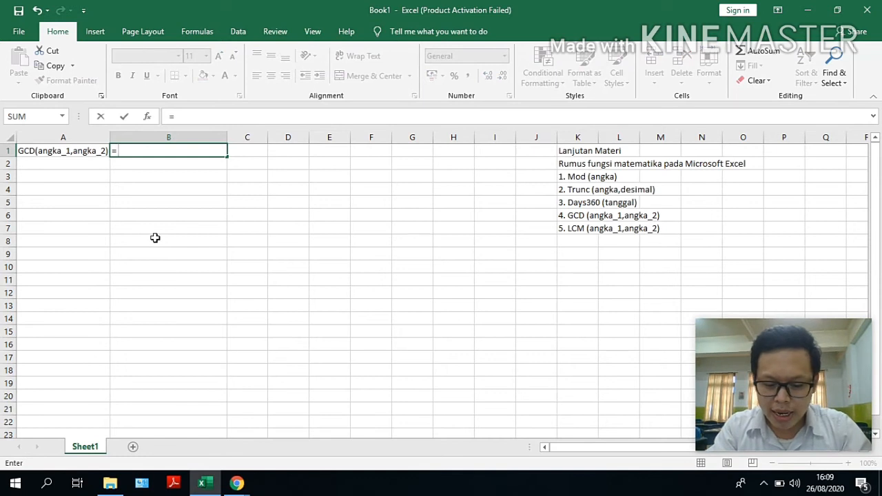
{"action": "type", "text": "FPB "}
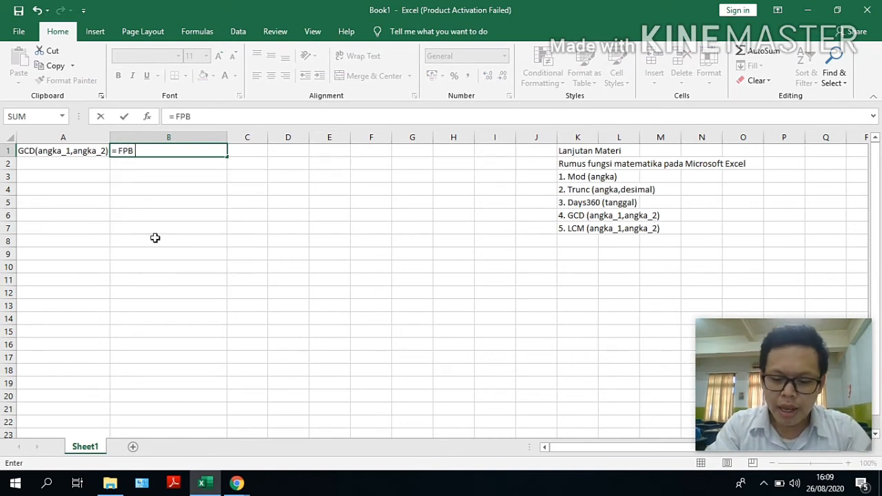
{"action": "type", "text": "(Faktor Pers"}
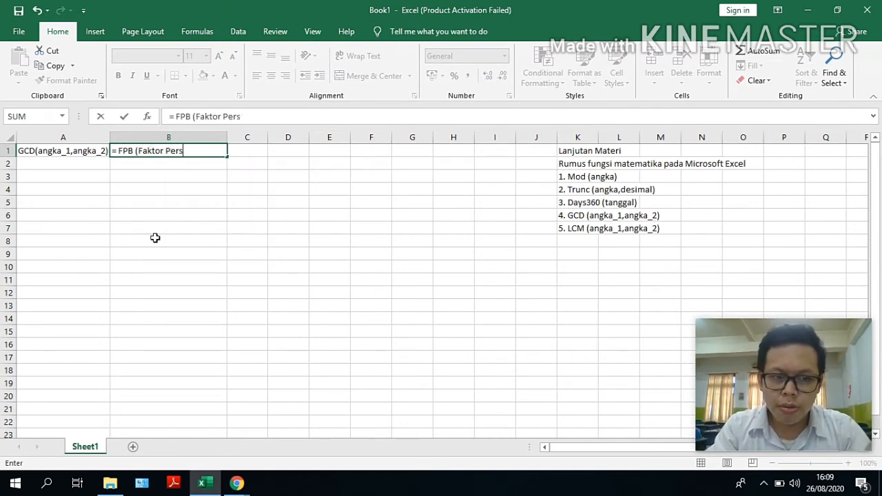
{"action": "type", "text": "ekutuan Ter"}
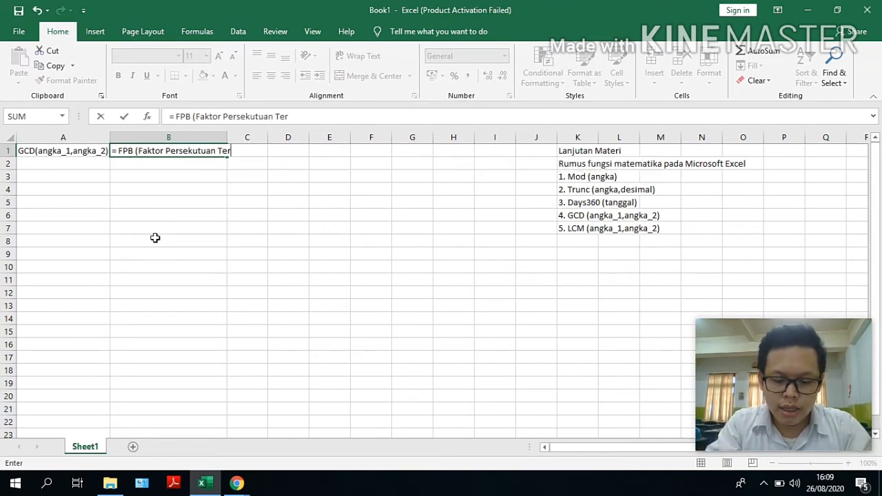
{"action": "type", "text": "besar"}
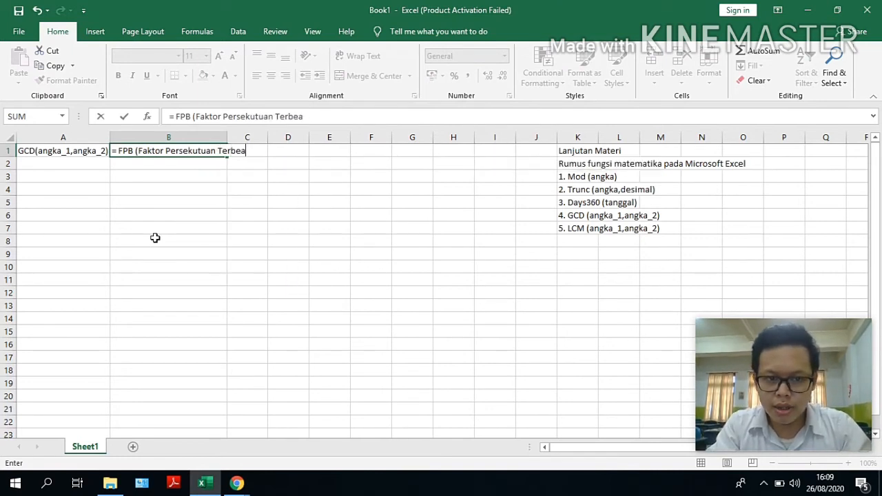
{"action": "type", "text": ")"}
{"action": "key", "text": "Return"}
{"action": "key", "text": "Up"}
{"action": "key", "text": "Right"}
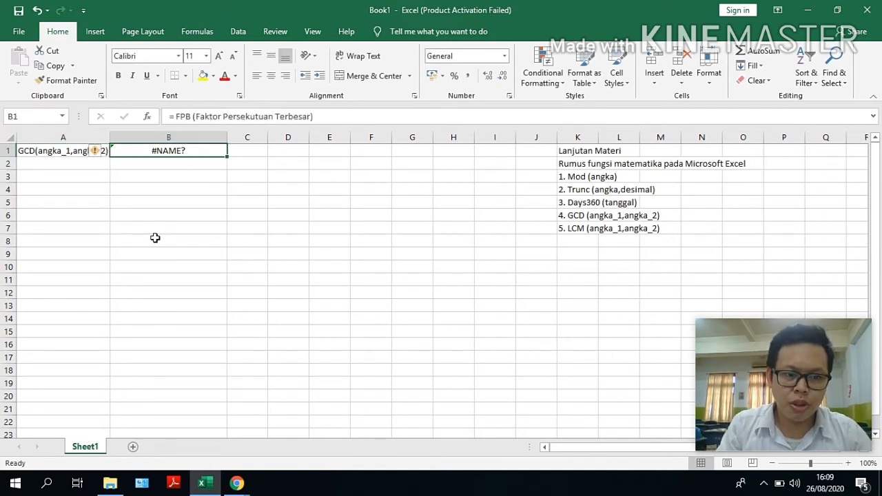
Step: Convert the FPB explanation in cell B1 from a formula to plain text with a leading apostrophe
{"action": "left_click", "coordinate": [167, 116]}
{"action": "type", "text": "'"}
{"action": "key", "text": "Return"}
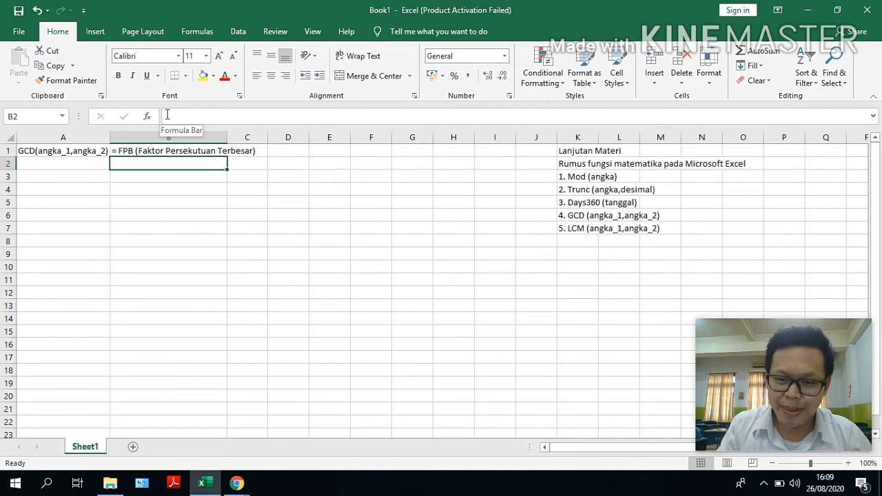
Step: Enter the function syntax LCM (angka_1, angka_2) as plain text in cell A2
{"action": "key", "text": "Left"}
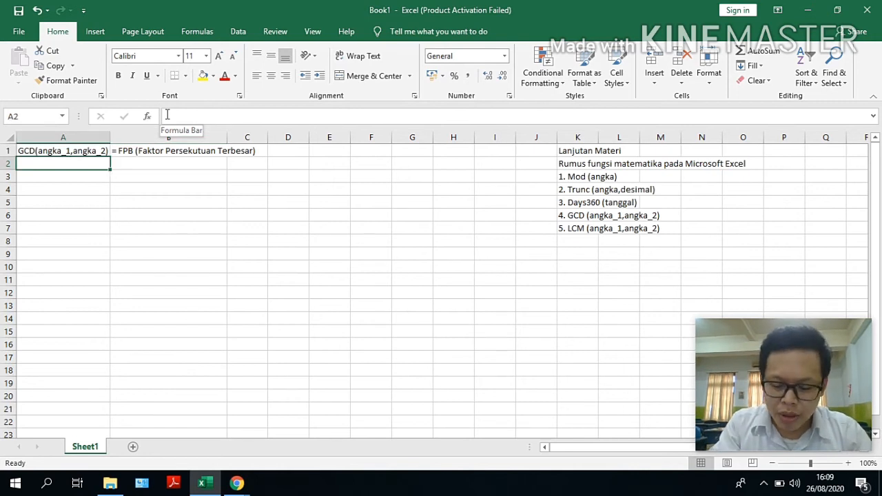
{"action": "type", "text": "'LCM ("}
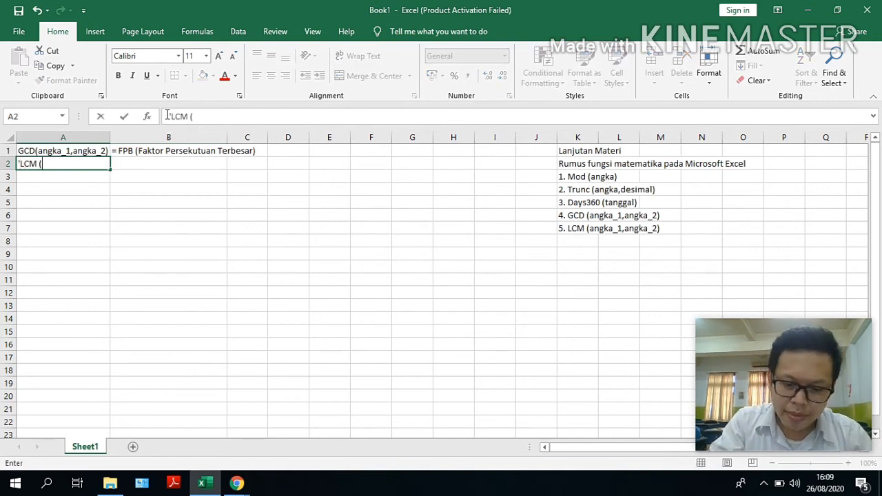
{"action": "type", "text": "angka_1"}
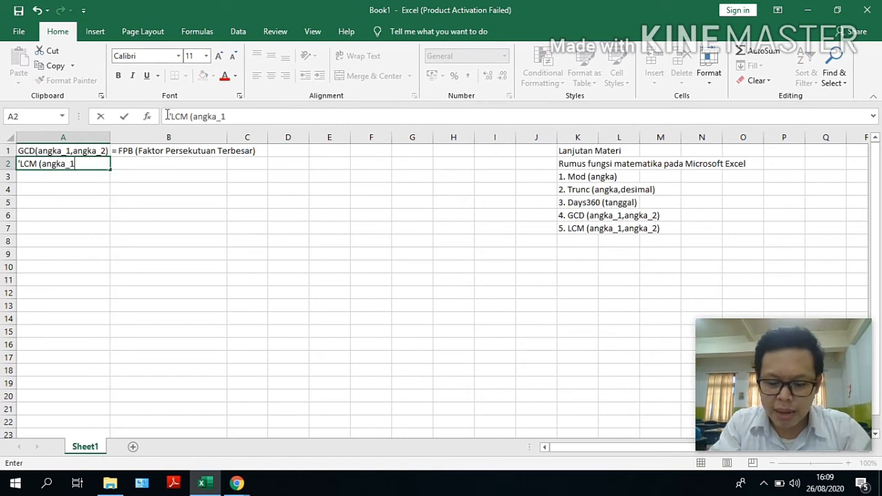
{"action": "type", "text": ", angka_"}
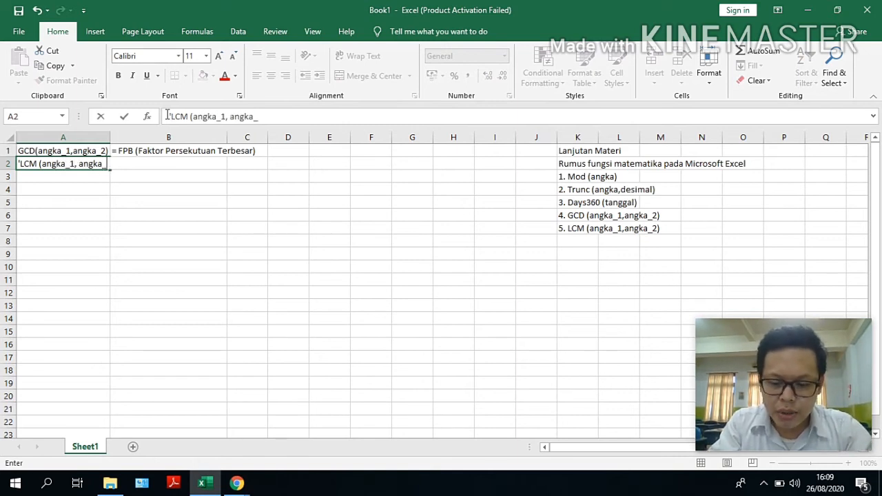
{"action": "type", "text": "2,"}
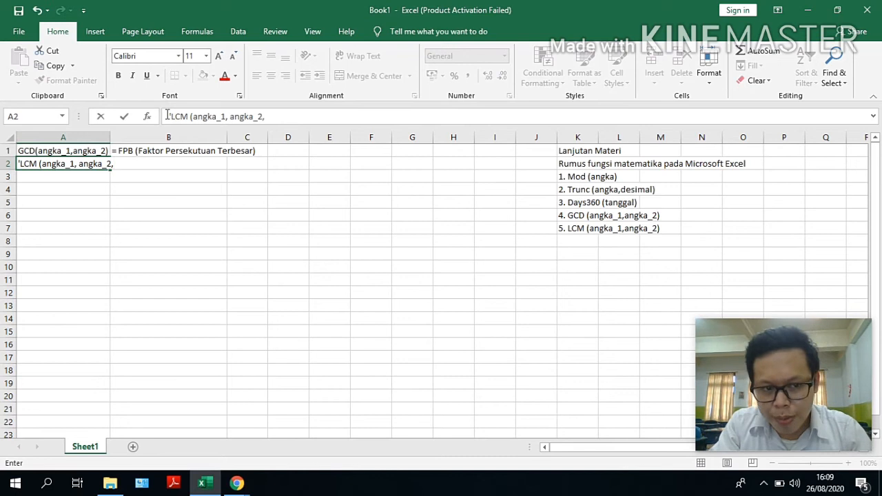
{"action": "type", "text": "angka_3"}
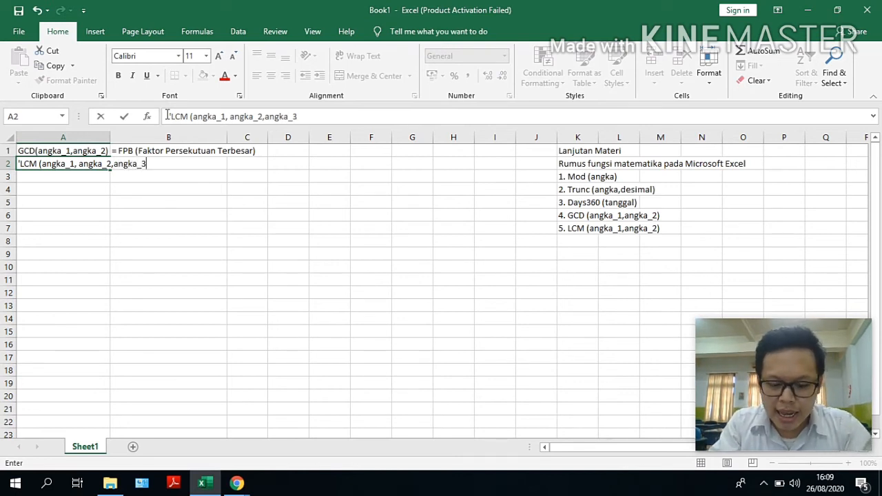
{"action": "key", "text": "BackSpace"}
{"action": "key", "text": "BackSpace"}
{"action": "key", "text": "BackSpace"}
{"action": "key", "text": "BackSpace"}
{"action": "key", "text": "BackSpace"}
{"action": "key", "text": "BackSpace"}
{"action": "key", "text": "BackSpace"}
{"action": "key", "text": "BackSpace"}
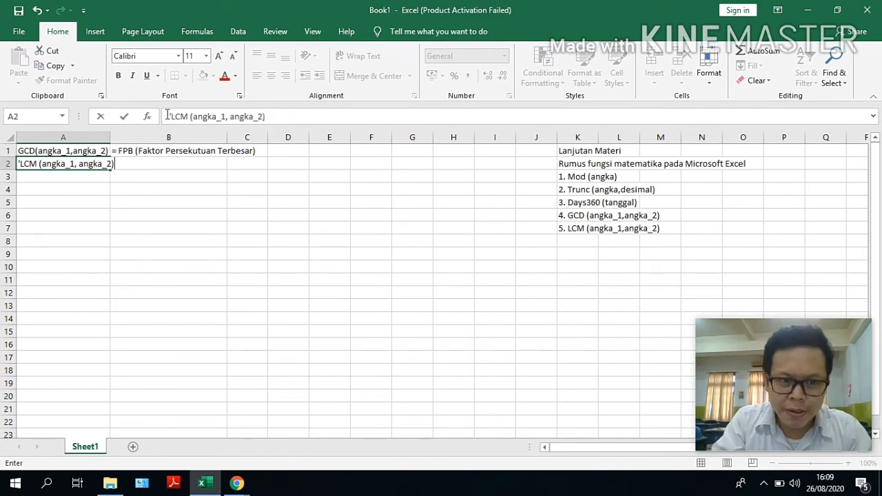
Step: Enter the explanation =KPK as plain text in cell B2 and widen column A to fit the LCM syntax
{"action": "key", "text": "Tab"}
{"action": "type", "text": "=KPK"}
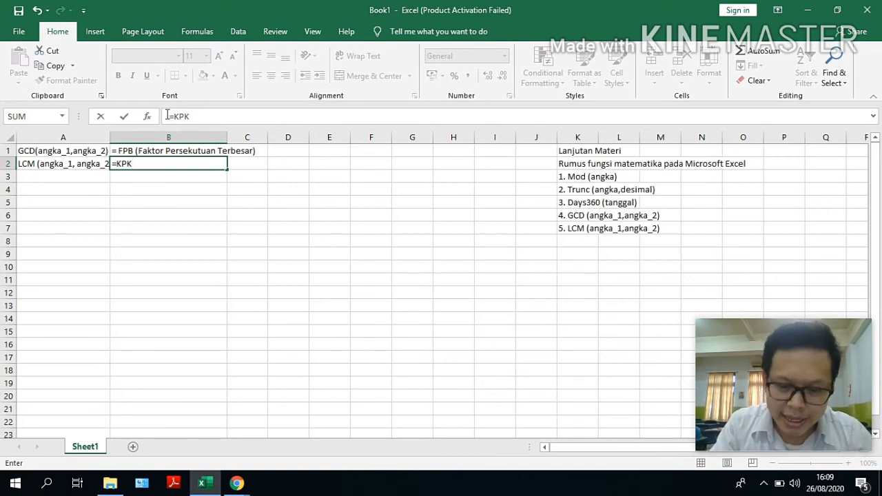
{"action": "left_click", "coordinate": [168, 121]}
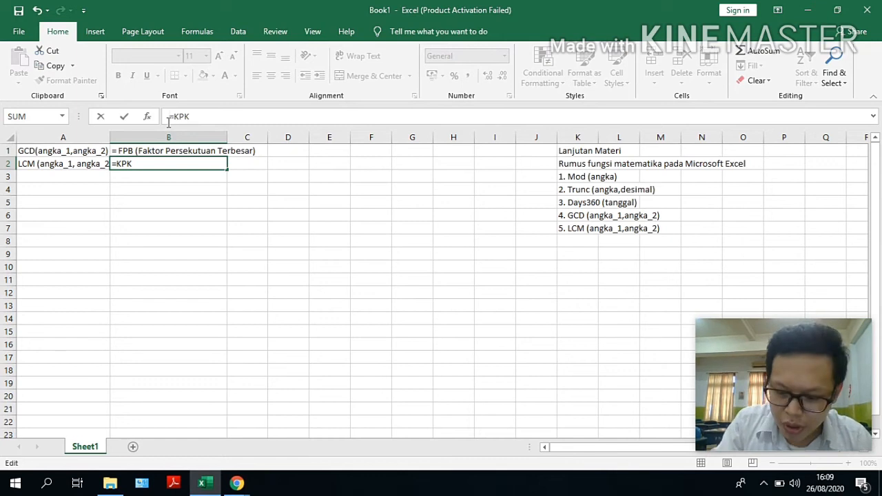
{"action": "key", "text": "Return"}
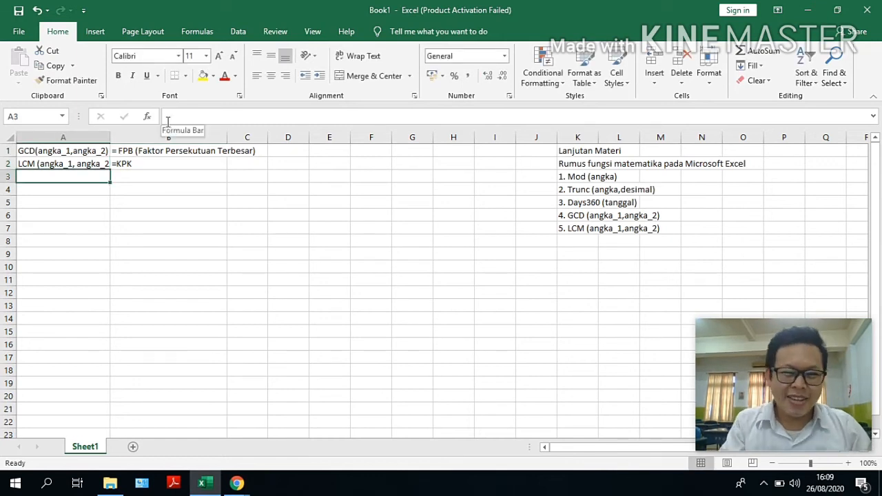
{"action": "left_click_drag", "start_coordinate": [111, 137], "coordinate": [117, 137]}
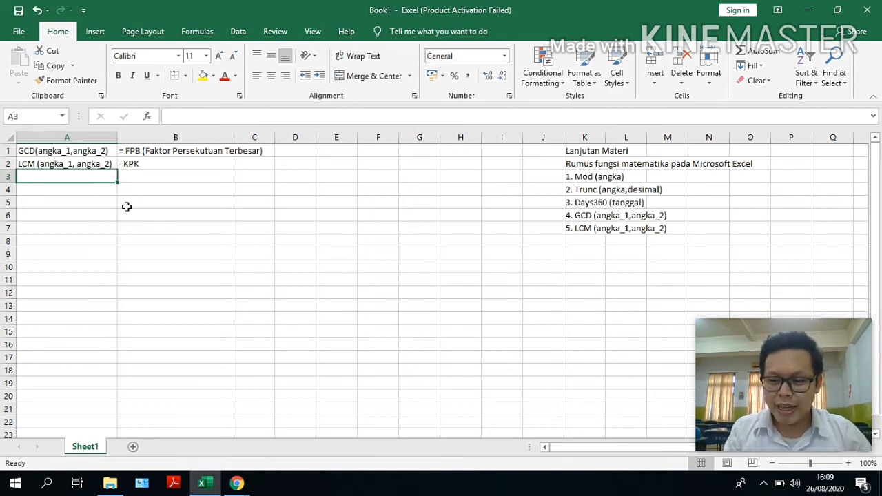
Step: Enter the column headings Bilangan 1 in cell A4 and Bilangan 2 in cell B4
{"action": "key", "text": "Down"}
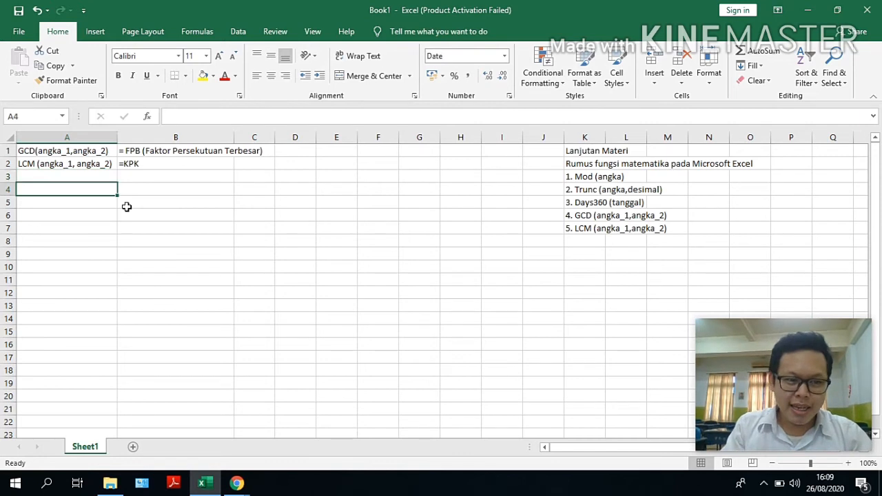
{"action": "type", "text": "Bilangan "}
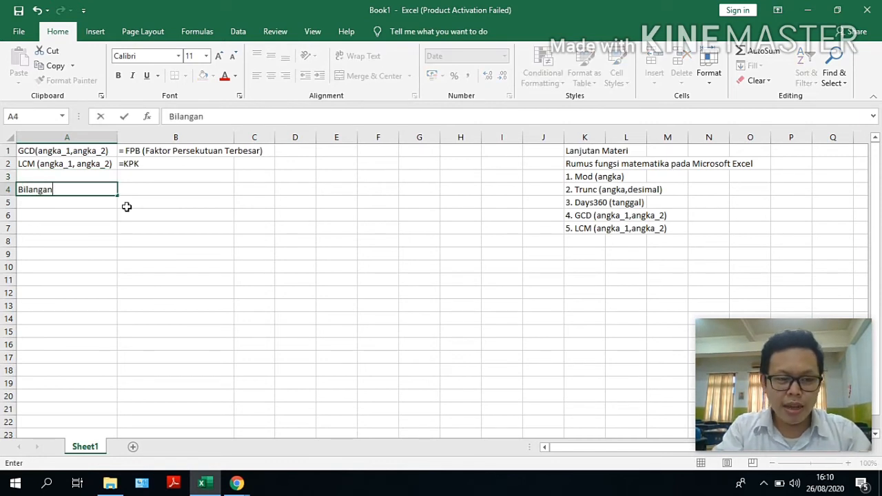
{"action": "type", "text": "1"}
{"action": "key", "text": "Tab"}
{"action": "type", "text": "Bilangan "}
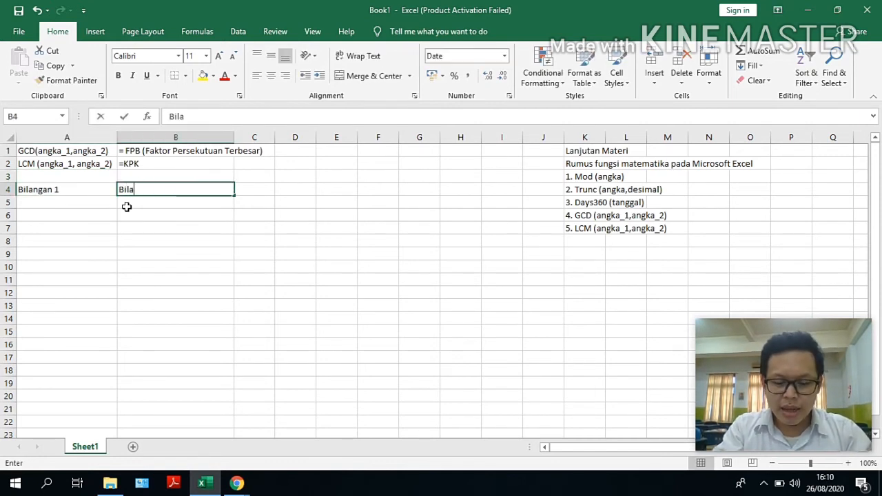
{"action": "type", "text": "2"}
{"action": "key", "text": "Tab"}
{"action": "key", "text": "Tab"}
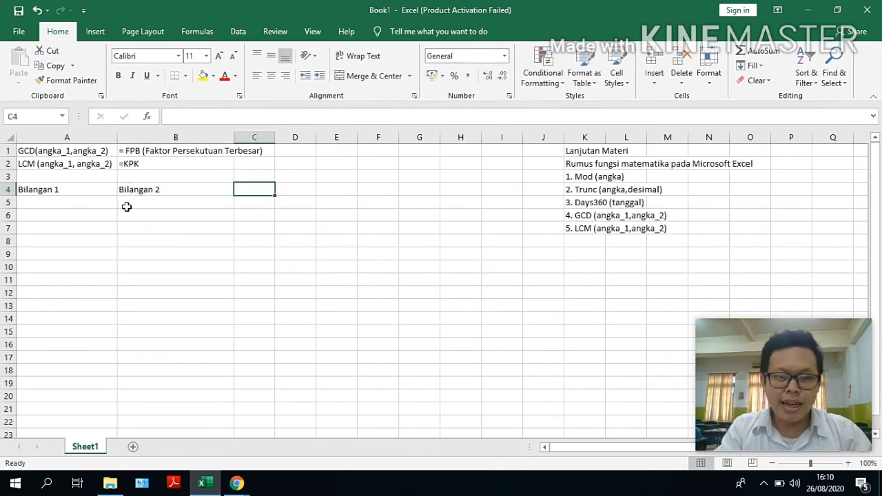
{"action": "type", "text": "Rum"}
{"action": "key", "text": "BackSpace"}
{"action": "key", "text": "BackSpace"}
{"action": "key", "text": "BackSpace"}
{"action": "key", "text": "Escape"}
{"action": "key", "text": "Left"}
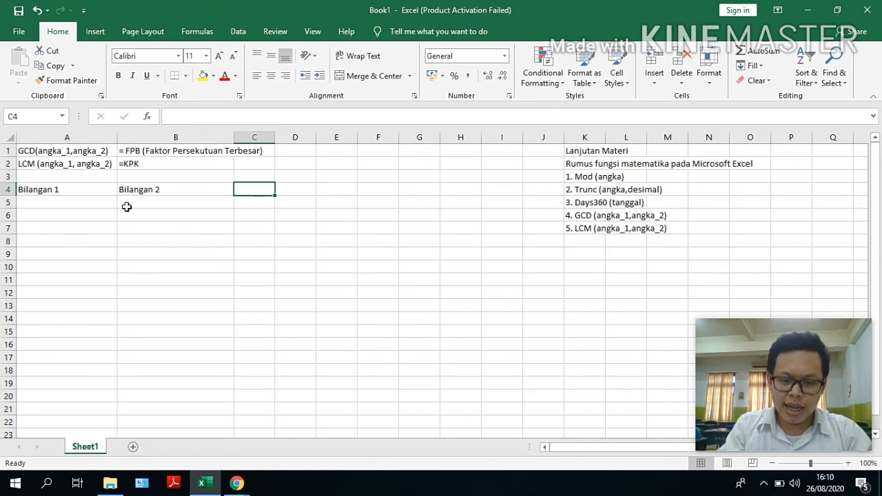
Step: Enter the headings Hasil GCD in cell C4 and Hasil LCM in cell D4, widening column C slightly to fit
{"action": "type", "text": "Hasil GCD"}
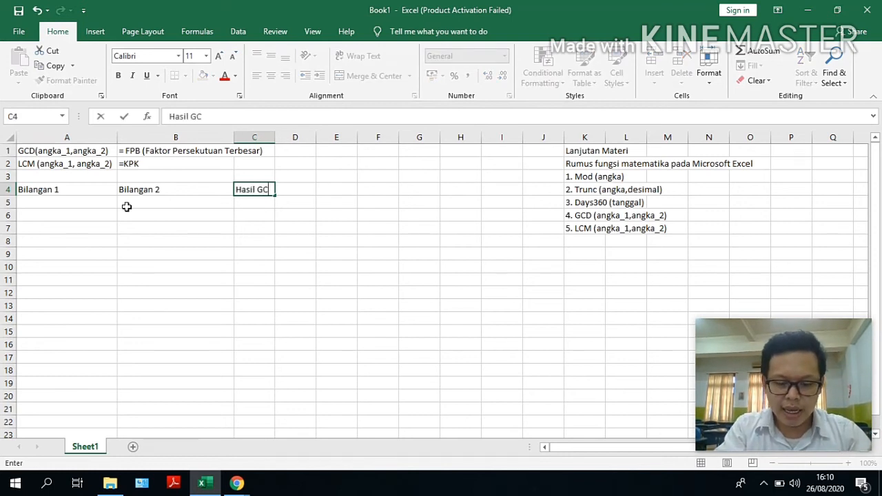
{"action": "key", "text": "BackSpace"}
{"action": "type", "text": "D"}
{"action": "key", "text": "Right"}
{"action": "type", "text": "Hasil LCM"}
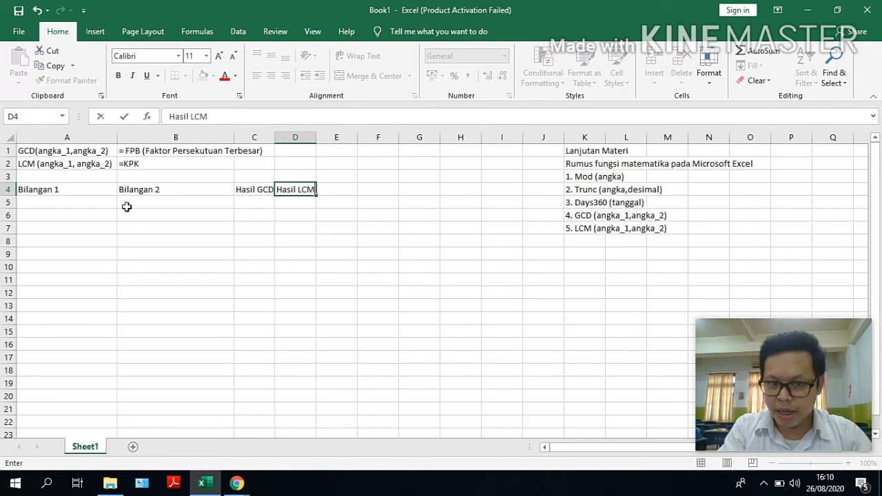
{"action": "key", "text": "Right"}
{"action": "left_click_drag", "start_coordinate": [275, 137], "coordinate": [277, 137]}
Step: Enter the headings Rumus GCD in cell E4 and Rumus LCM in cell F4, and autofit the widths of columns E and F
{"action": "type", "text": "'"}
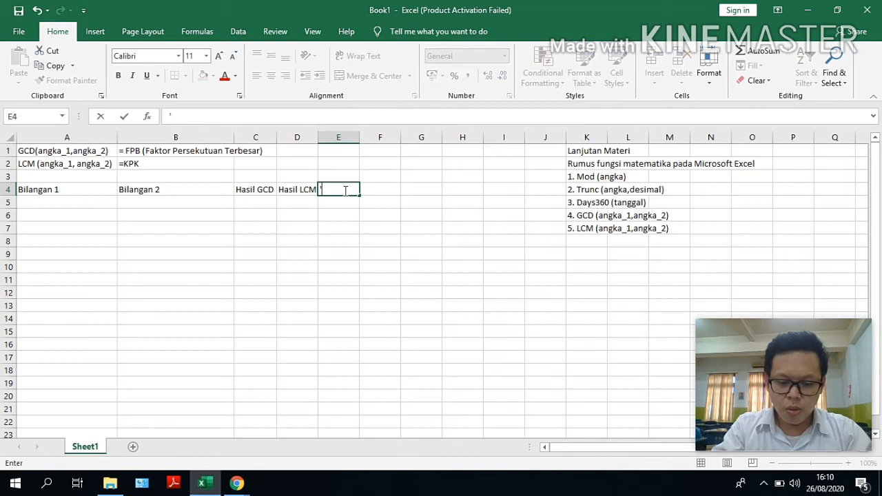
{"action": "type", "text": "Rumus GCD"}
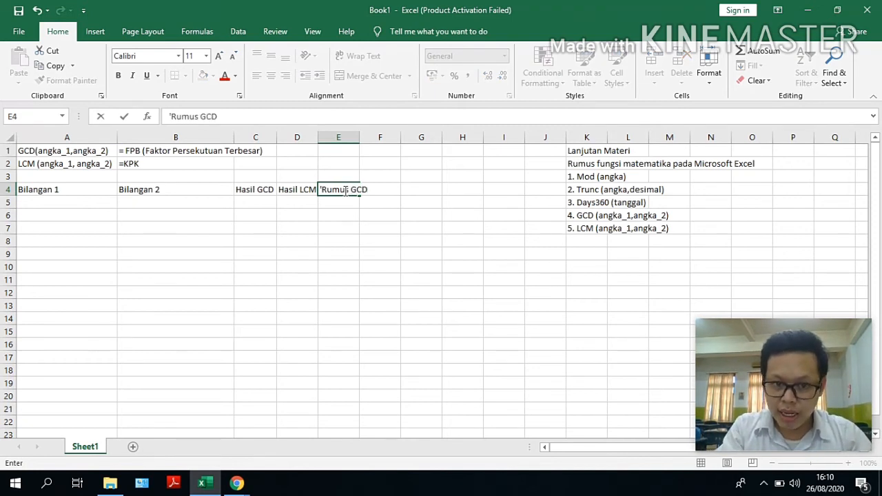
{"action": "key", "text": "Right"}
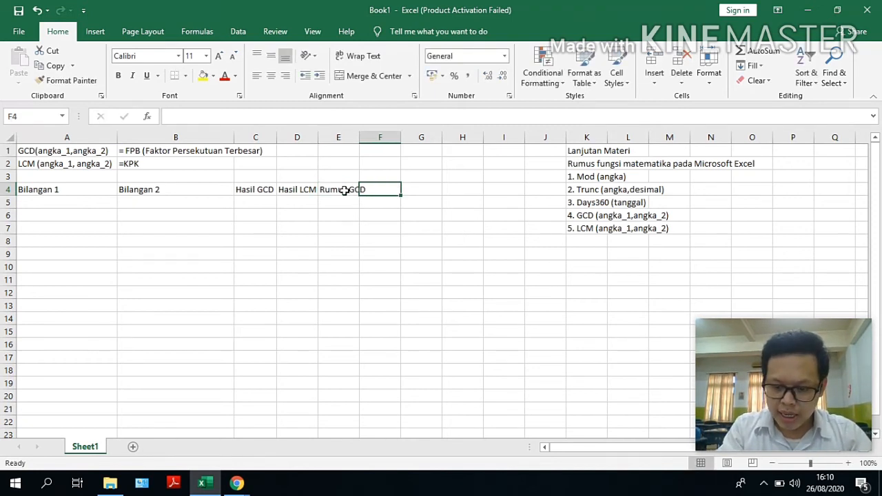
{"action": "type", "text": "'Rumus LCM"}
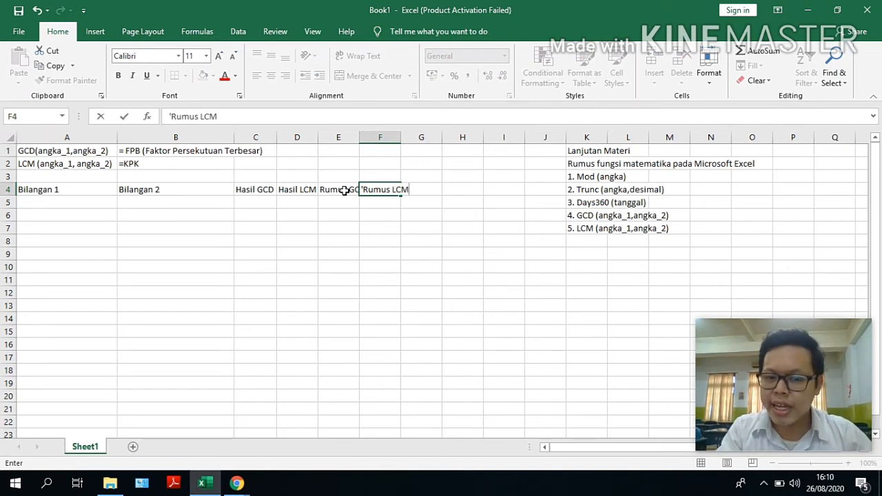
{"action": "key", "text": "Return"}
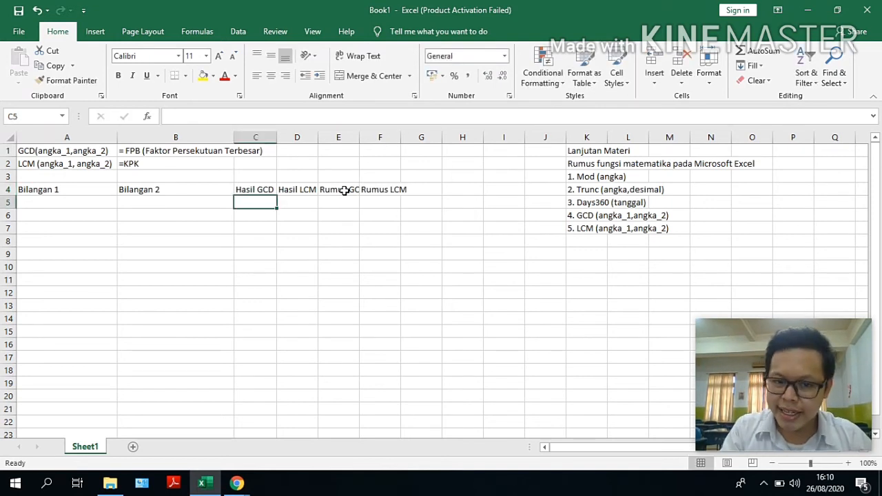
{"action": "double_click", "coordinate": [359, 137]}
{"action": "double_click", "coordinate": [409, 138]}
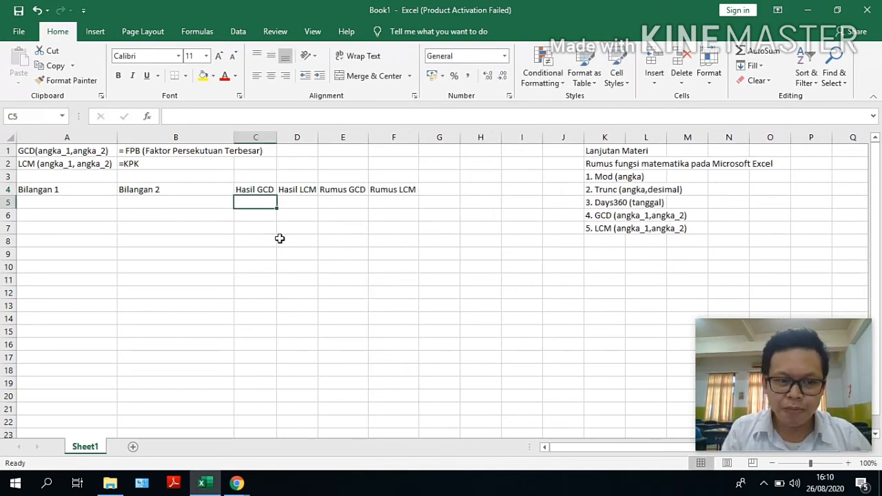
Step: Enter the sample numbers 7 under Bilangan 1 in cell A5 and 5 under Bilangan 2 in cell B5
{"action": "left_click", "coordinate": [82, 207]}
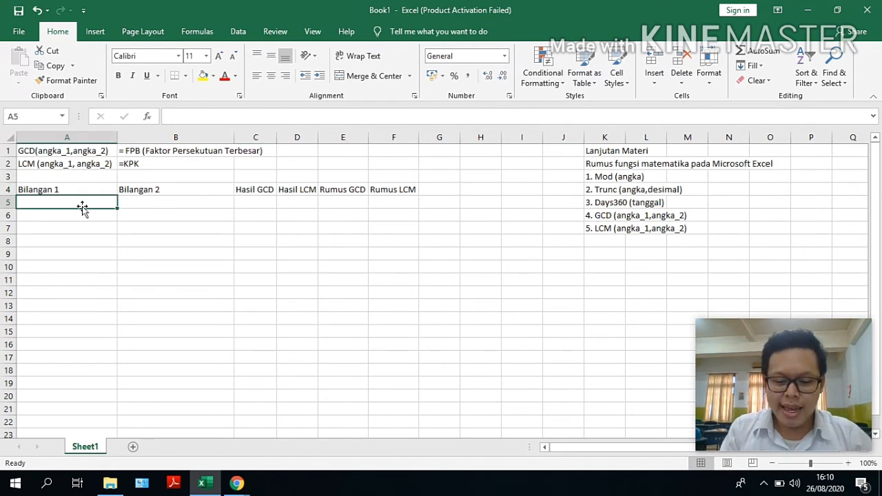
{"action": "type", "text": "7"}
{"action": "key", "text": "Tab"}
{"action": "type", "text": "5"}
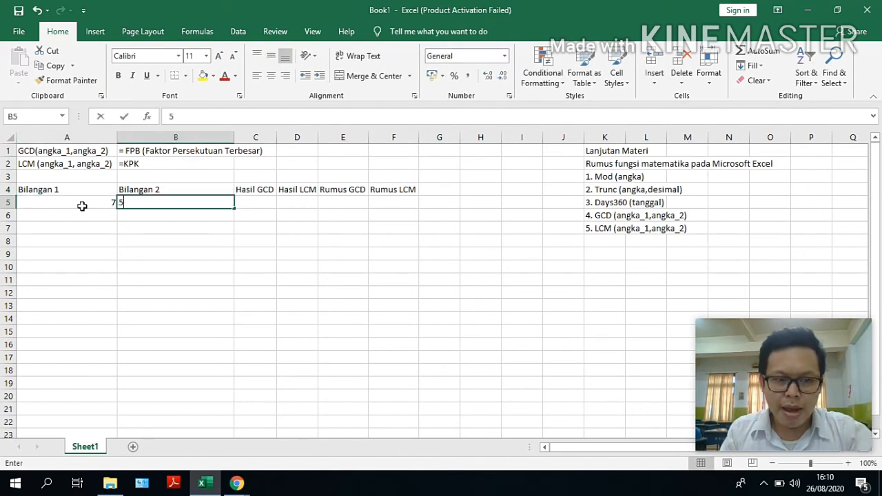
{"action": "key", "text": "Tab"}
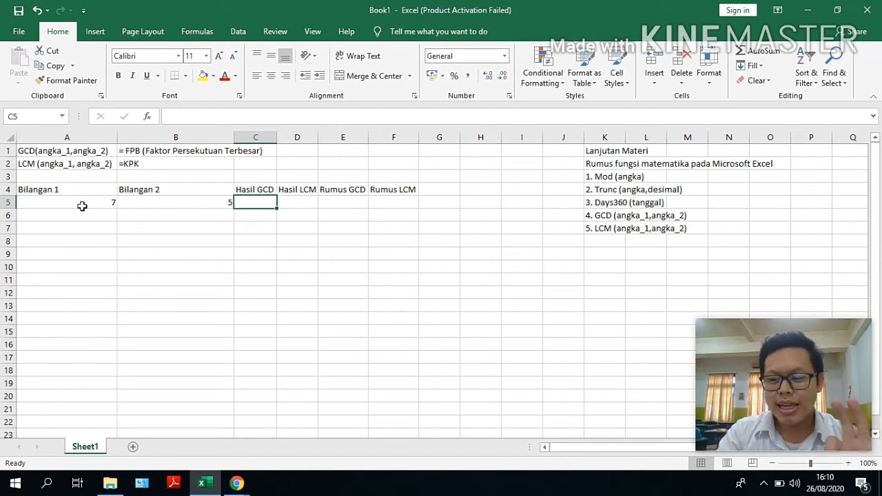
{"action": "key", "text": "Right"}
{"action": "key", "text": "Right"}
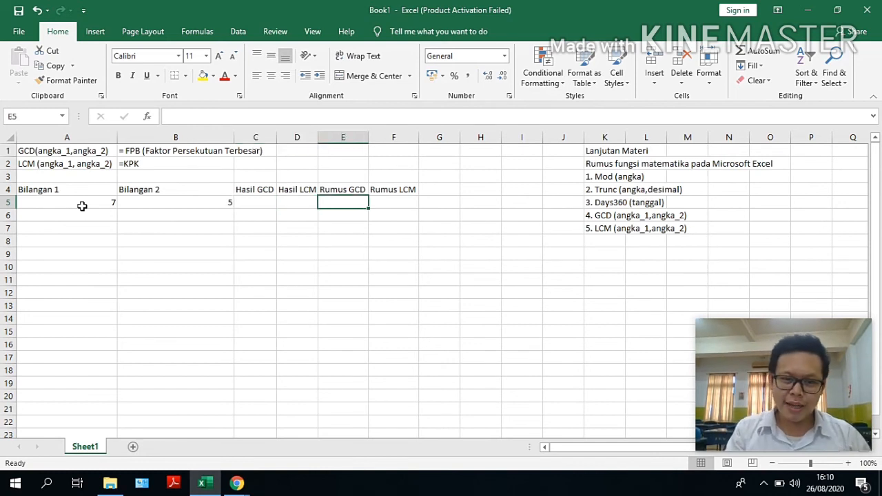
{"action": "key", "text": "Left"}
{"action": "key", "text": "Left"}
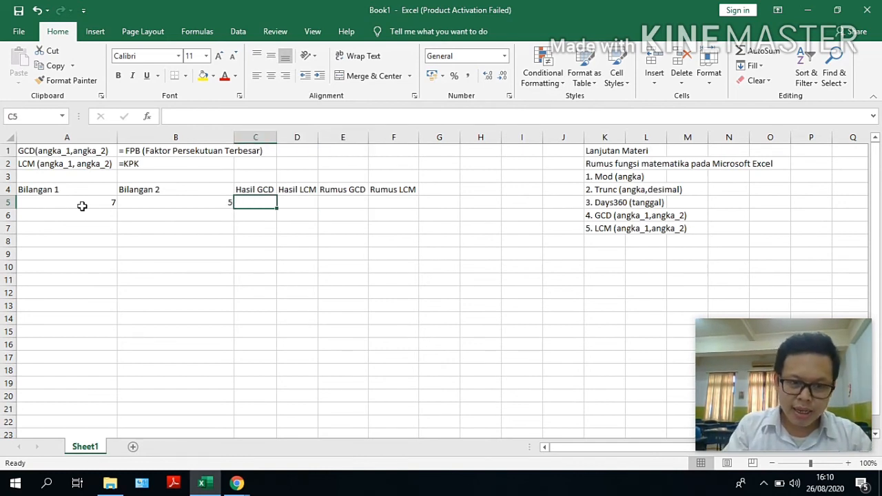
{"action": "key", "text": "Right"}
{"action": "key", "text": "Right"}
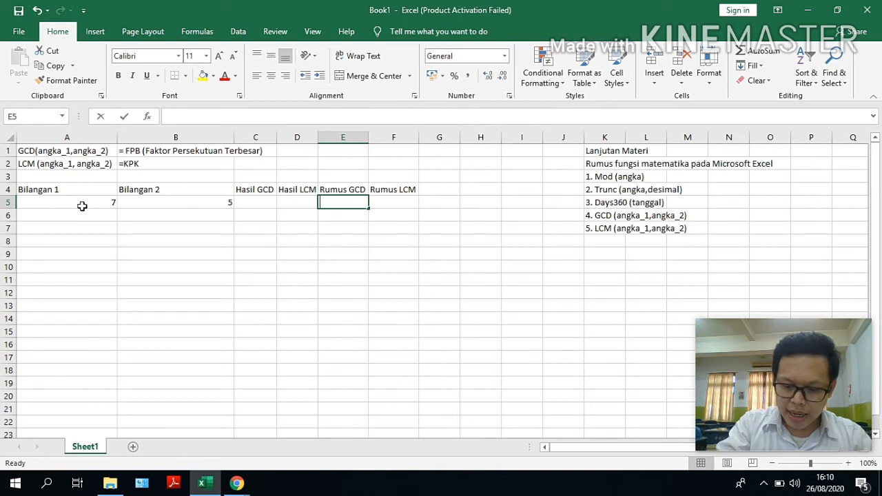
{"action": "type", "text": "=GCD"}
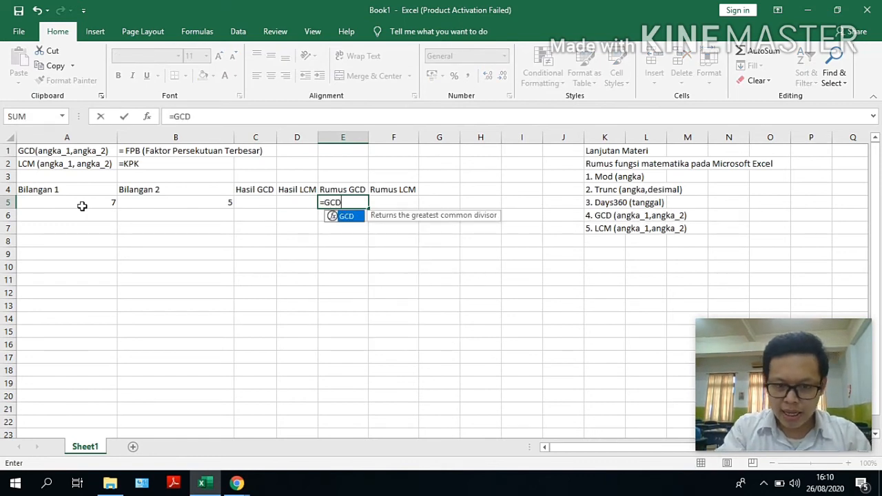
{"action": "type", "text": "("}
{"action": "key", "text": "BackSpace"}
{"action": "key", "text": "BackSpace"}
{"action": "key", "text": "BackSpace"}
{"action": "key", "text": "BackSpace"}
{"action": "key", "text": "BackSpace"}
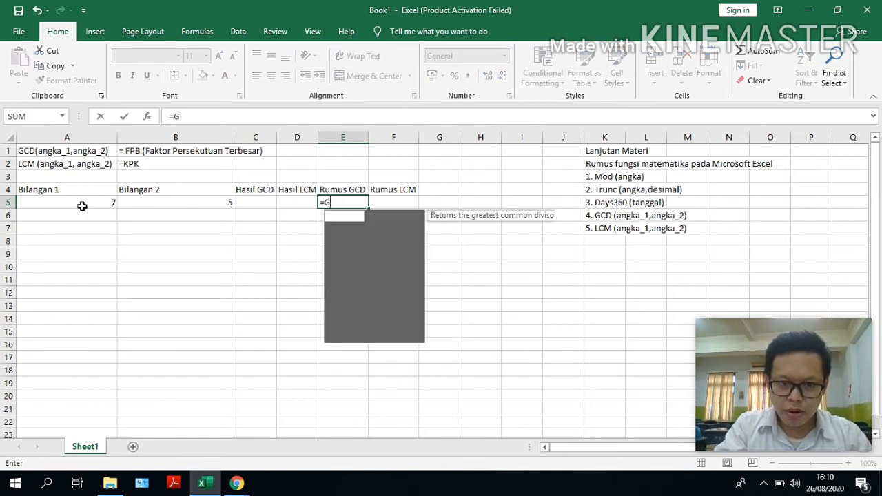
{"action": "key", "text": "Escape"}
Step: Write the formula =GCD(A5;B5) as plain text in cell E5 under Rumus GCD
{"action": "type", "text": "'=GCD("}
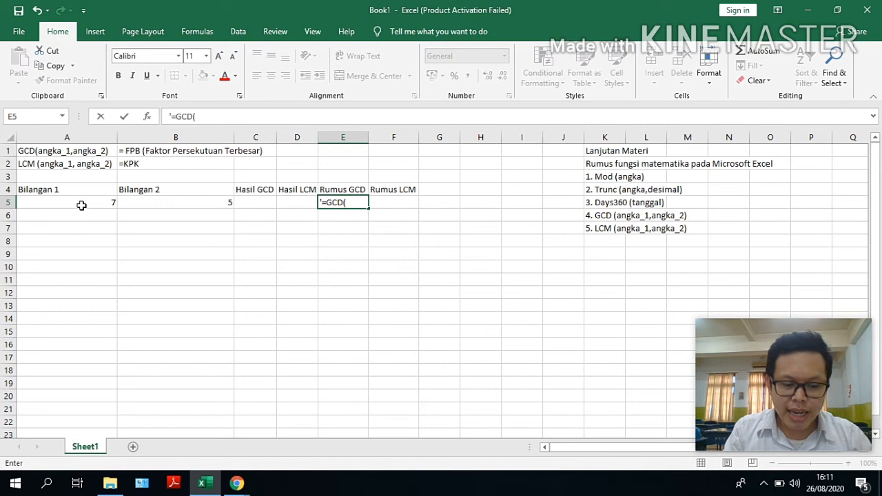
{"action": "type", "text": "A5;"}
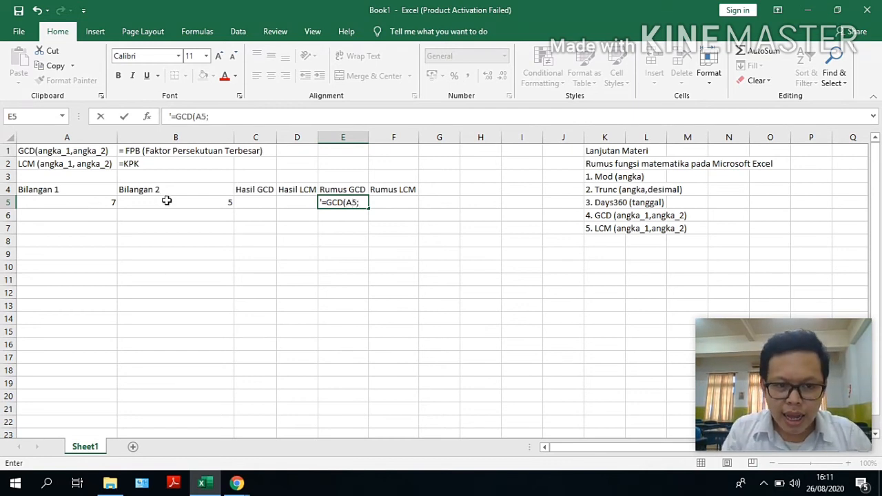
{"action": "type", "text": "B5)"}
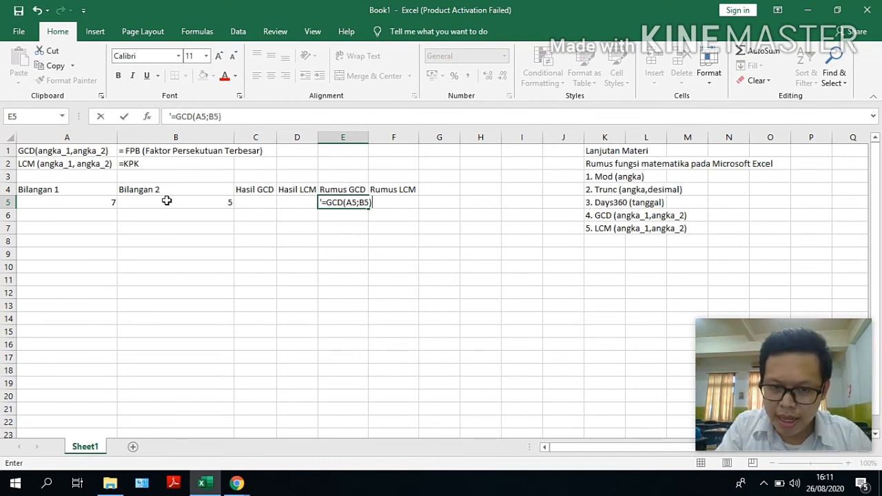
Step: Autofit column E to its GCD formula text and write =LCM(A5;B5) as plain text in cell F5 under Rumus LCM
{"action": "key", "text": "ctrl+Return"}
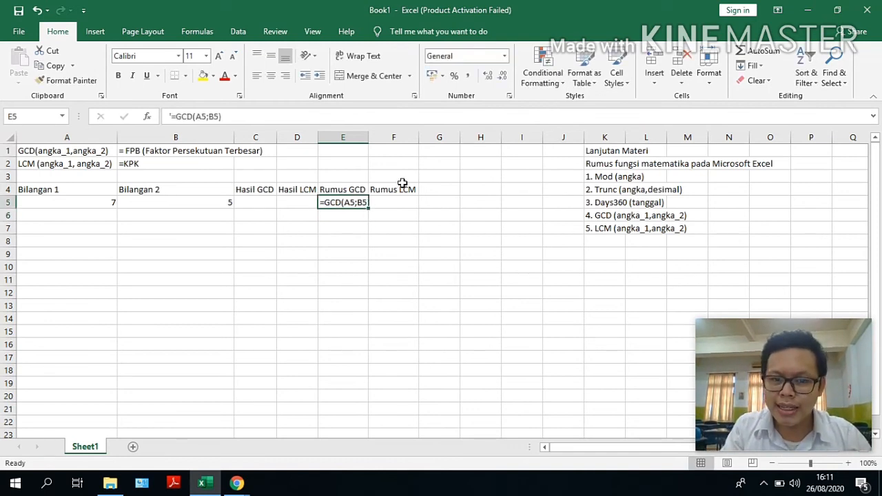
{"action": "double_click", "coordinate": [369, 138]}
{"action": "left_click", "coordinate": [404, 202]}
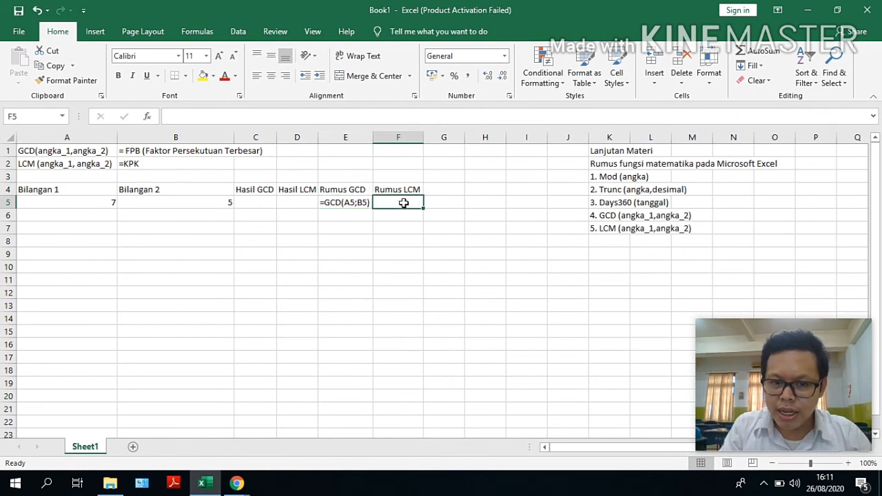
{"action": "type", "text": "=LCM"}
{"action": "key", "text": "BackSpace"}
{"action": "key", "text": "BackSpace"}
{"action": "key", "text": "BackSpace"}
{"action": "key", "text": "BackSpace"}
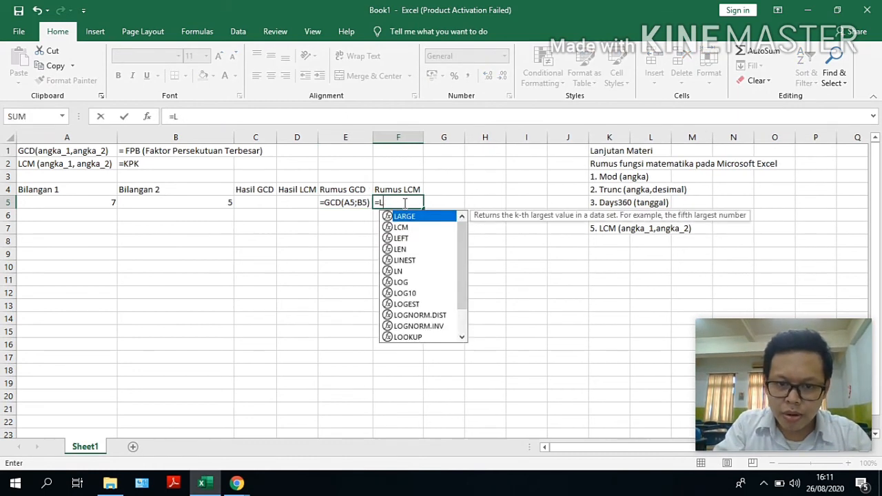
{"action": "type", "text": "'=LCM"}
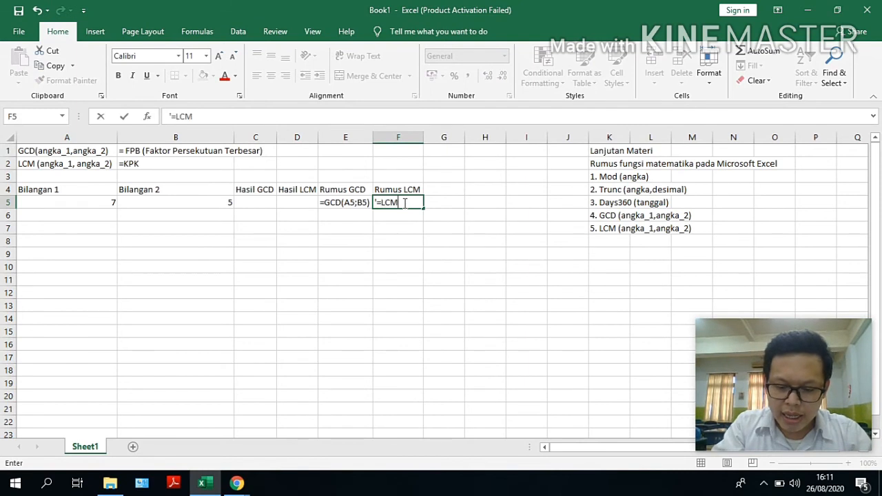
{"action": "type", "text": "(A5"}
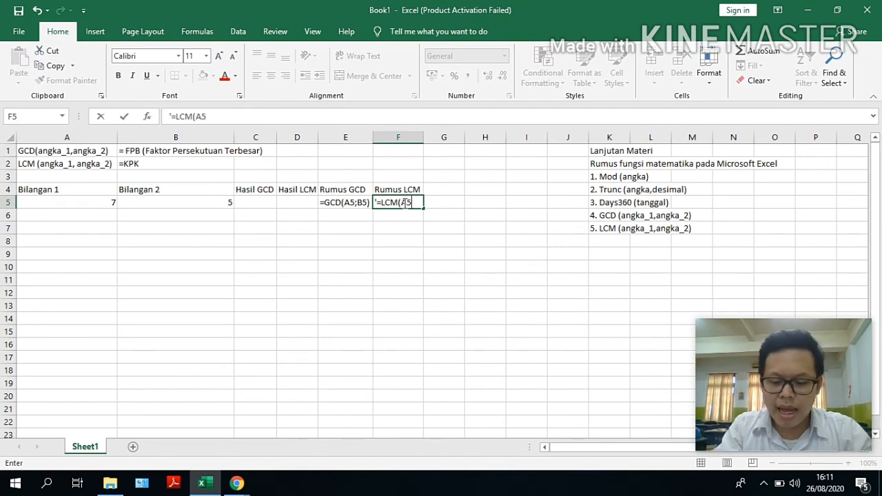
{"action": "type", "text": ";B5)"}
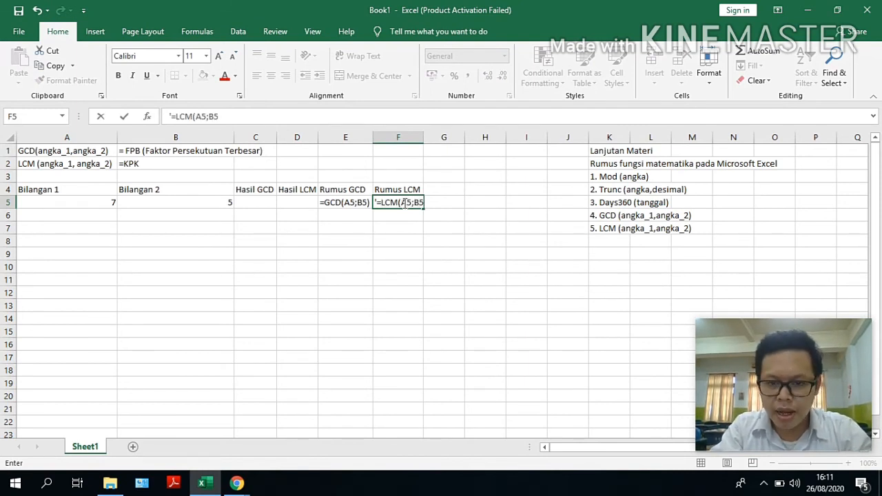
{"action": "key", "text": "ctrl+Return"}
Step: Calculate the greatest common divisor of the first number pair in cell C5 with =GCD(A5;B5)
{"action": "key", "text": "Left"}
{"action": "key", "text": "Left"}
{"action": "key", "text": "Left"}
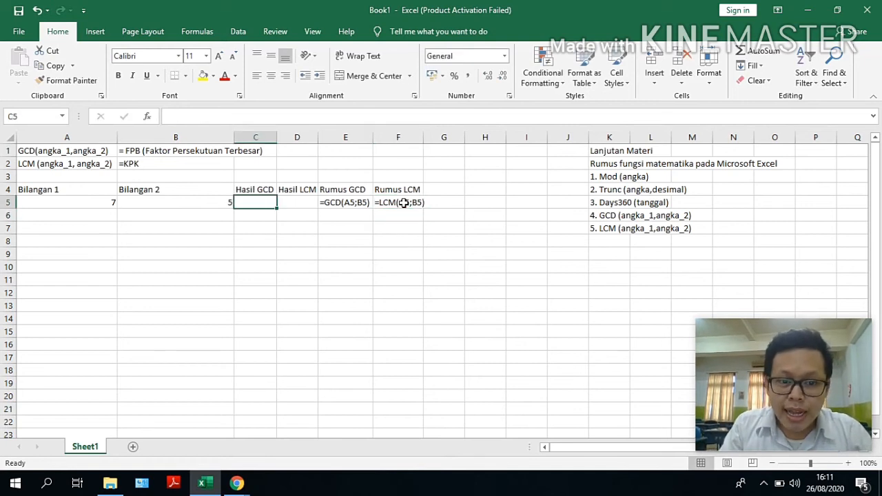
{"action": "type", "text": "="}
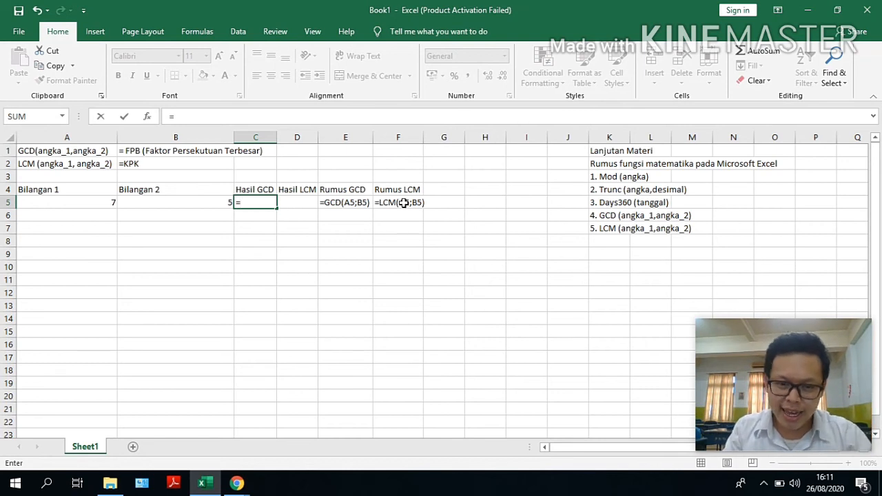
{"action": "type", "text": "GCD("}
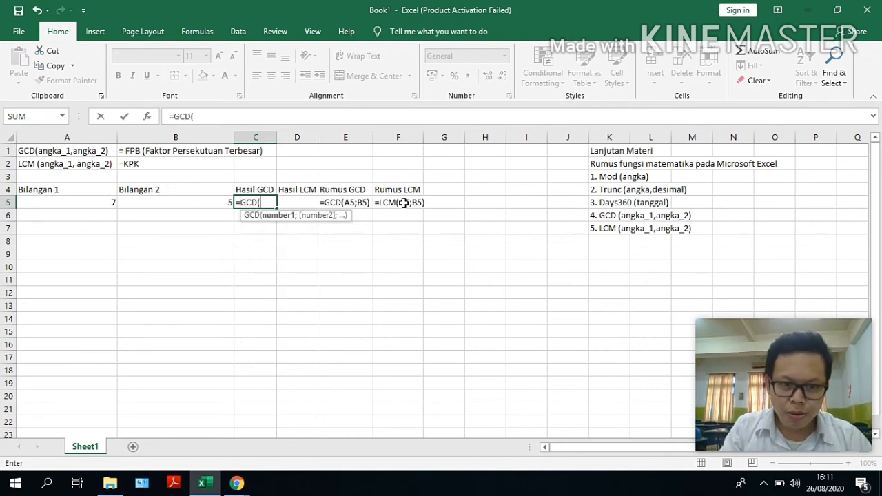
{"action": "left_click", "coordinate": [103, 202]}
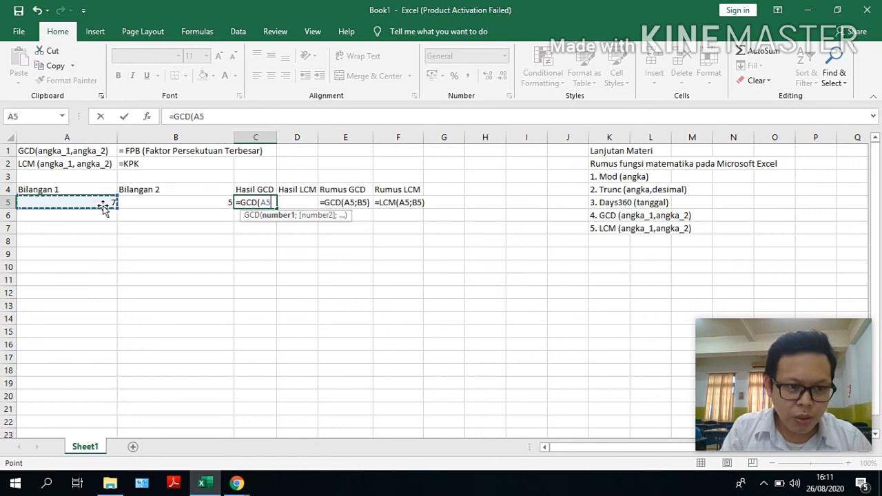
{"action": "type", "text": ";"}
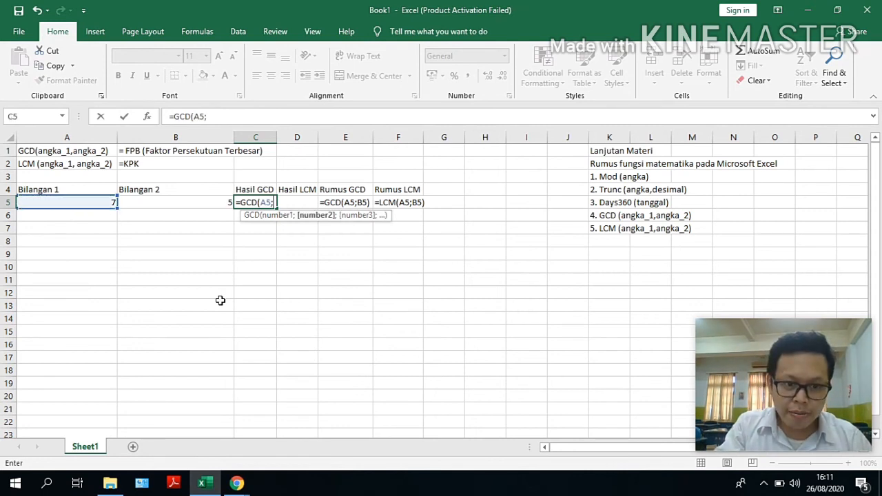
{"action": "left_click", "coordinate": [187, 202]}
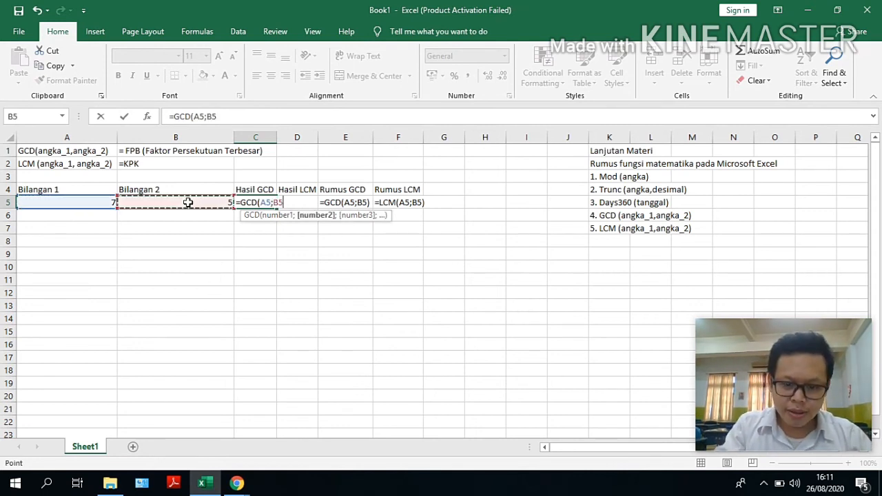
{"action": "type", "text": ")"}
{"action": "key", "text": "ctrl+Return"}
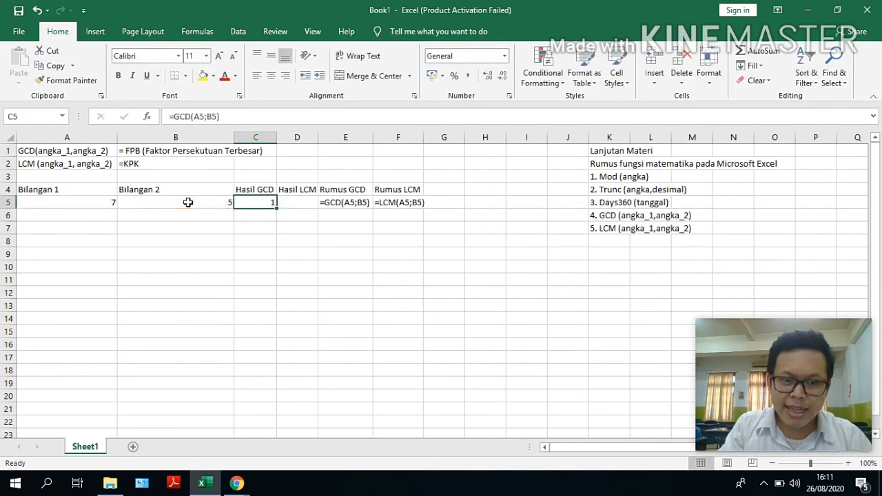
Step: Calculate the least common multiple of the first number pair in cell D5 with =LCM(A5;B5)
{"action": "key", "text": "Right"}
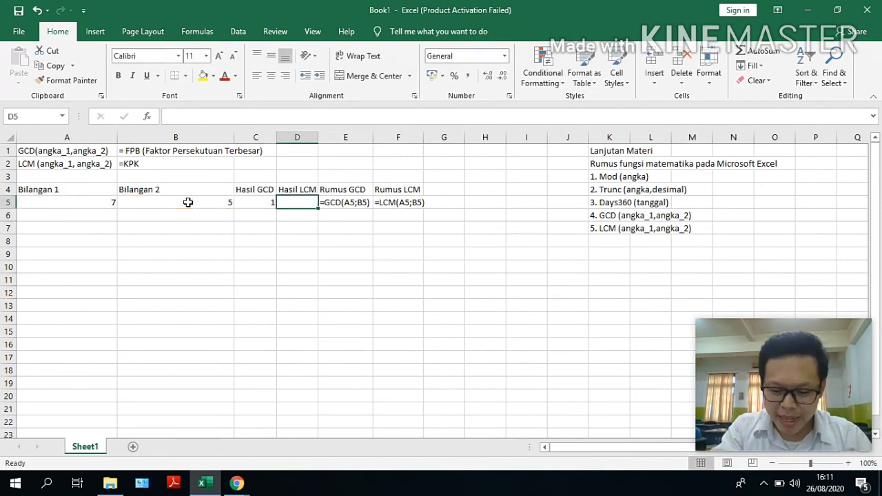
{"action": "type", "text": "=LCM("}
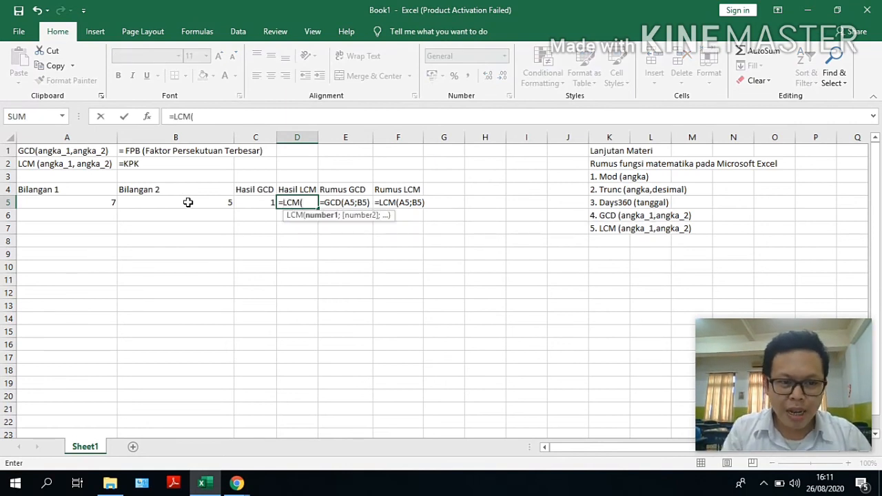
{"action": "left_click", "coordinate": [90, 202]}
{"action": "type", "text": ";"}
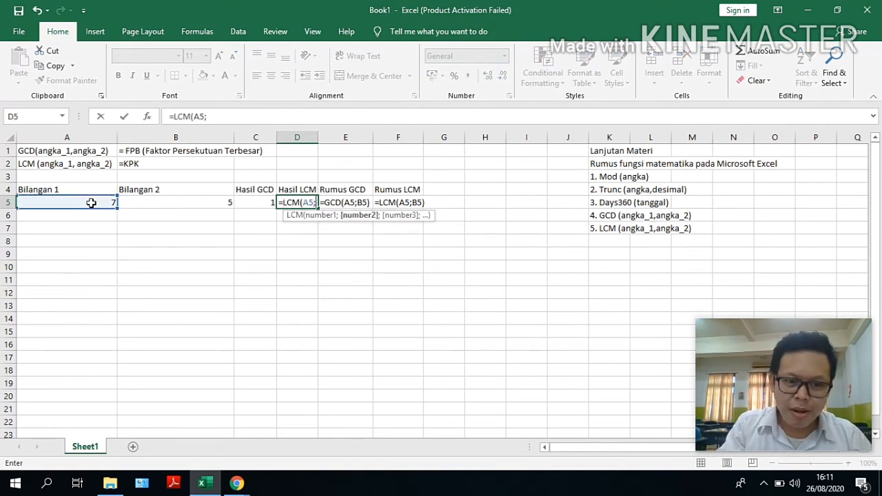
{"action": "left_click", "coordinate": [142, 210]}
{"action": "type", "text": ")"}
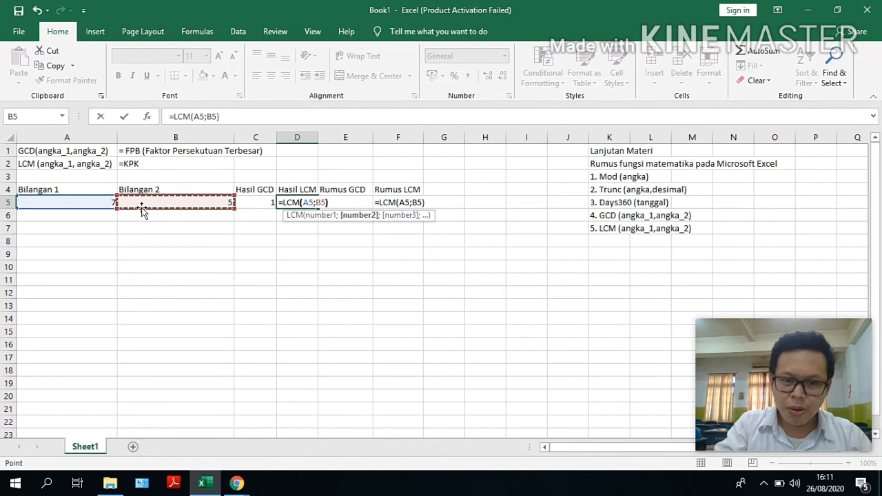
{"action": "key", "text": "Return"}
{"action": "key", "text": "Up"}
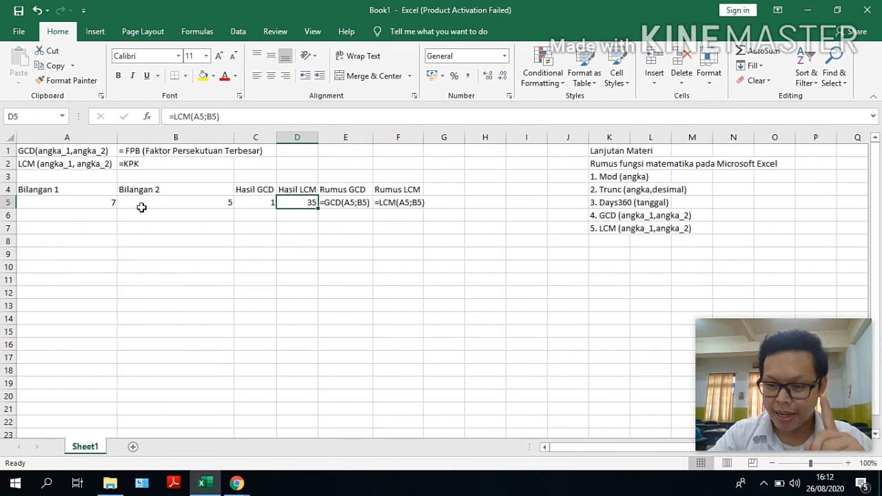
Step: Enter a second pair of sample numbers, 6 in cell A6 and 8 in cell B6
{"action": "key", "text": "Down"}
{"action": "key", "text": "Down"}
{"action": "key", "text": "Left"}
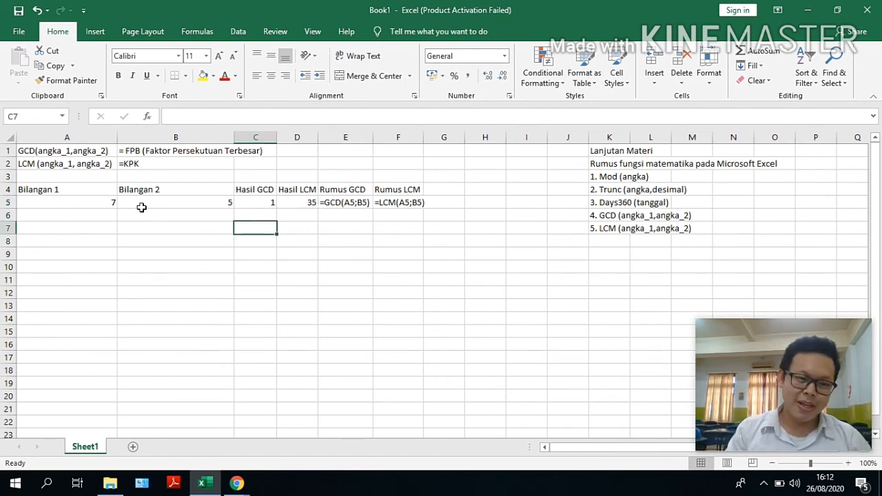
{"action": "key", "text": "Left"}
{"action": "key", "text": "Left"}
{"action": "key", "text": "Up"}
{"action": "type", "text": "6"}
{"action": "key", "text": "Tab"}
{"action": "type", "text": "8"}
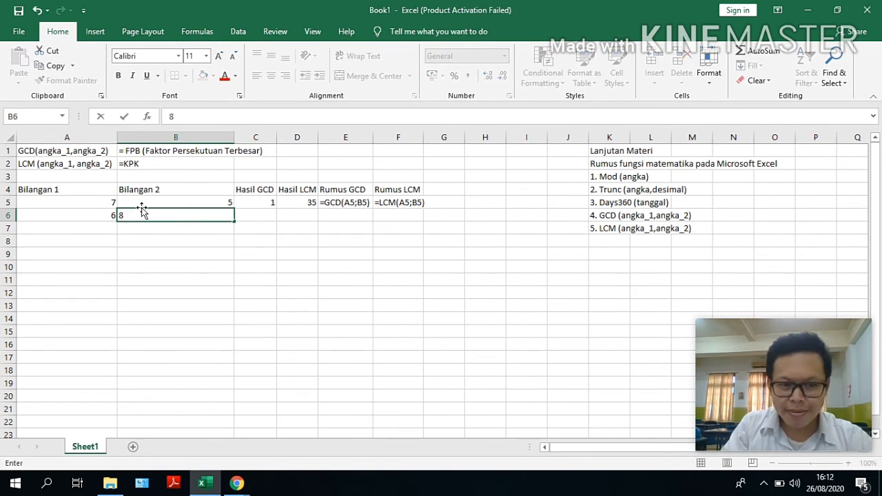
{"action": "key", "text": "Tab"}
Step: Write the formula =GCD(A6;B6) as plain text in cell E6 under Rumus GCD
{"action": "key", "text": "Tab"}
{"action": "key", "text": "Tab"}
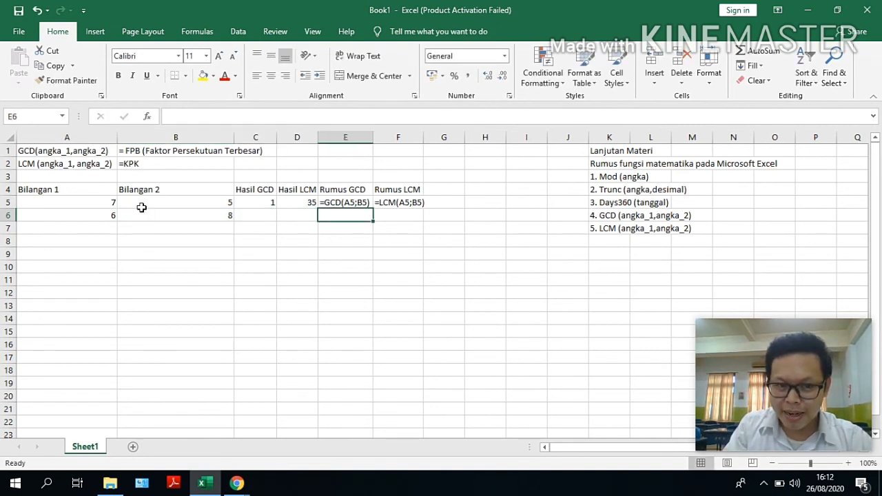
{"action": "key", "text": "Left"}
{"action": "key", "text": "Left"}
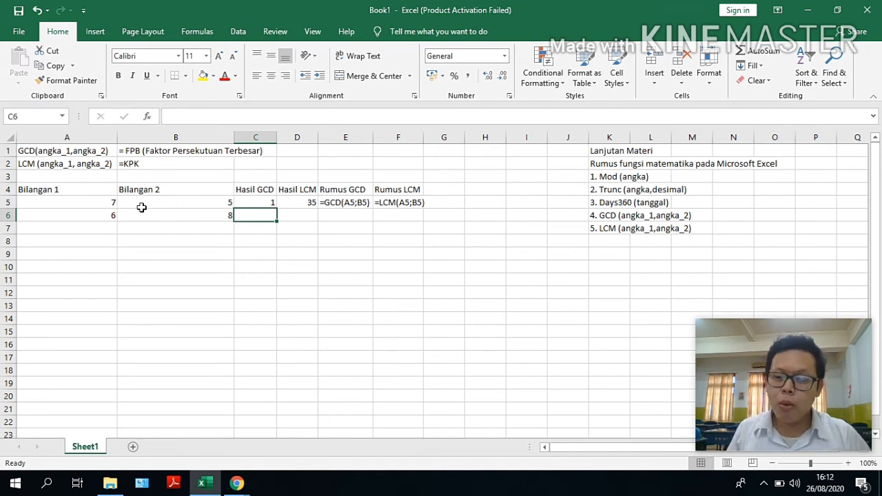
{"action": "key", "text": "Right"}
{"action": "key", "text": "Right"}
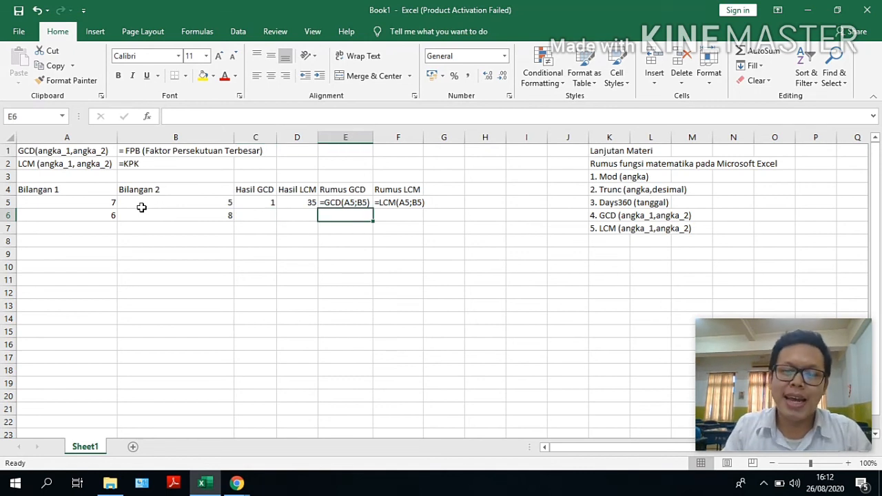
{"action": "key", "text": "F2"}
{"action": "type", "text": "'=GCD("}
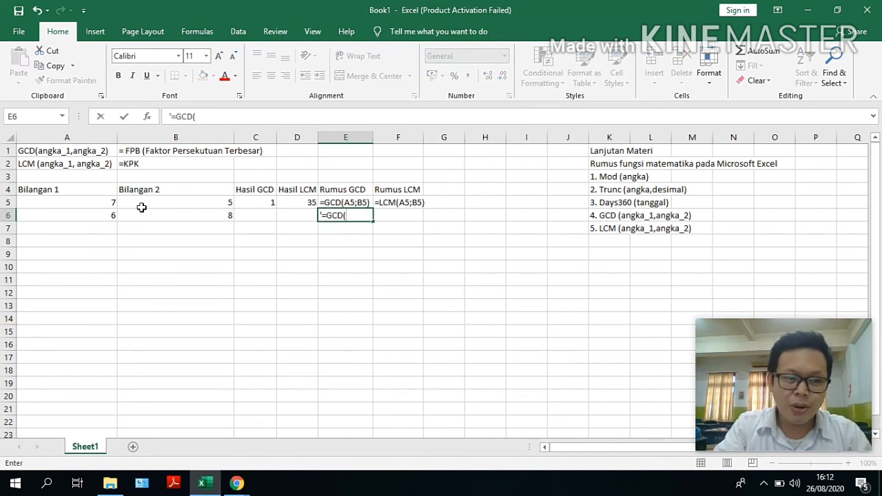
{"action": "type", "text": "A6;"}
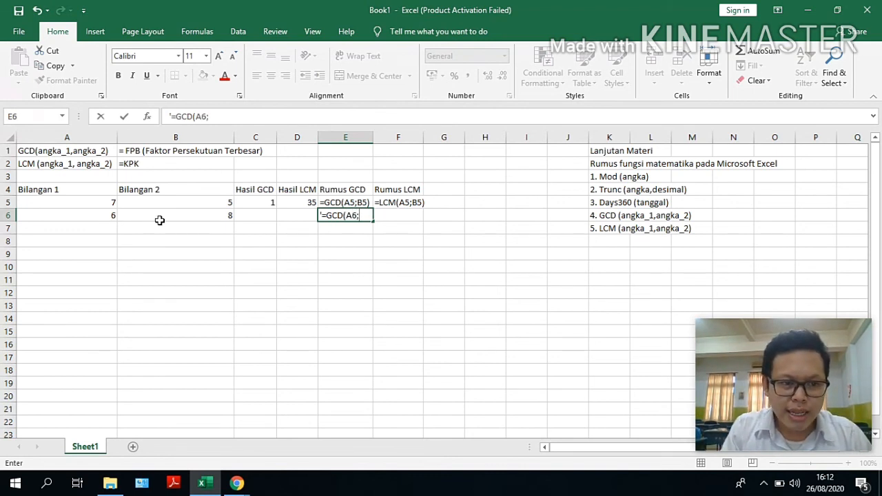
{"action": "type", "text": "B6)"}
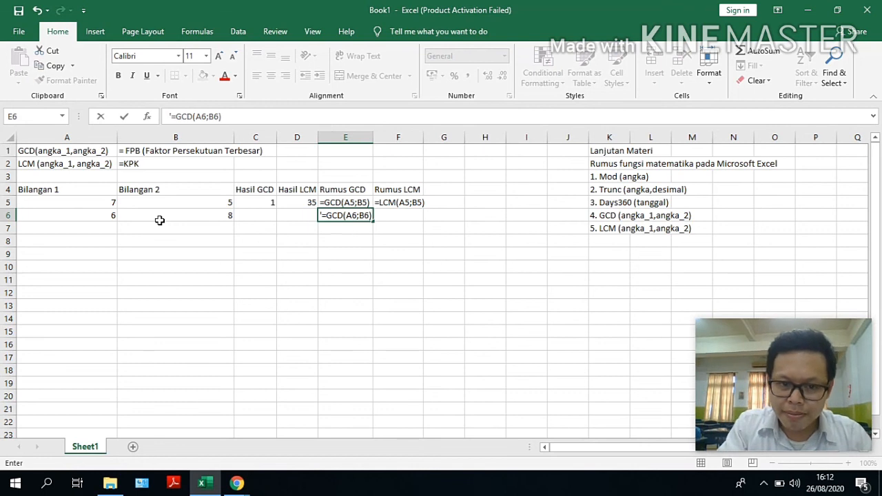
{"action": "key", "text": "Return"}
Step: Write the formula =LCM(A6;B6) as plain text in cell F6 under Rumus LCM
{"action": "key", "text": "Up"}
{"action": "key", "text": "Right"}
{"action": "type", "text": "'="}
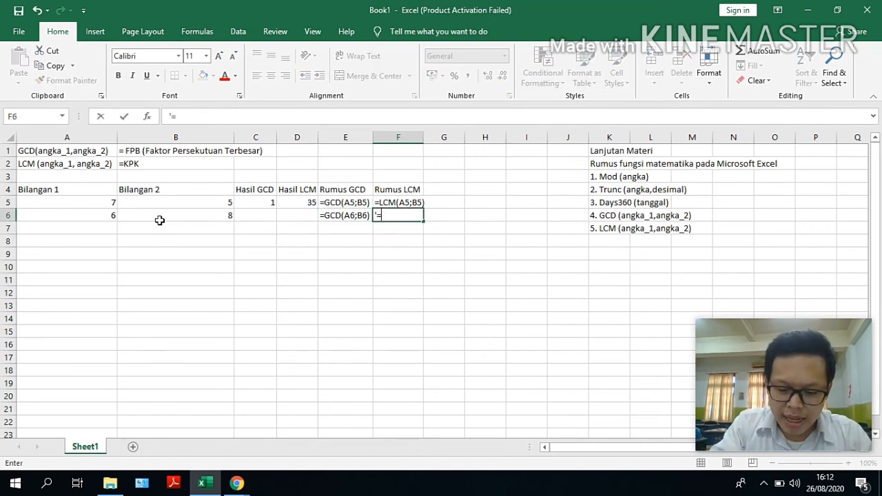
{"action": "type", "text": "LCM(A6;B6)"}
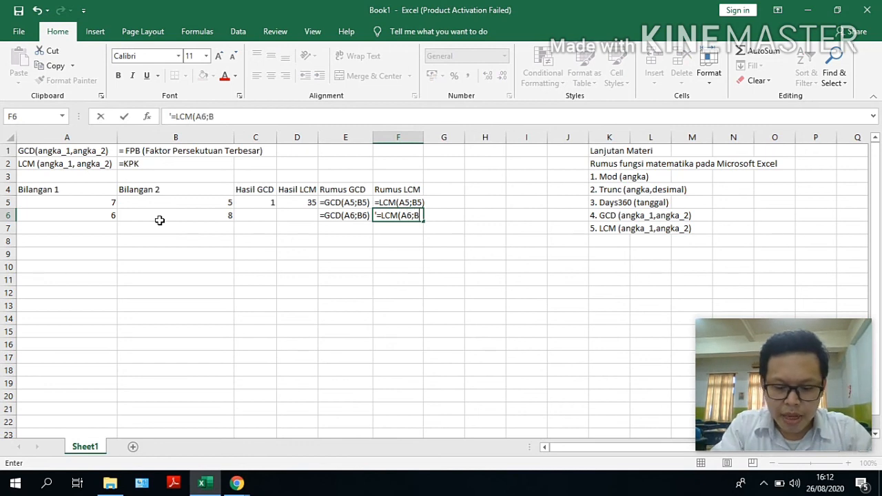
{"action": "key", "text": "Return"}
Step: Calculate the greatest common divisor of the second number pair in cell C6 with =GCD(A6;B6)
{"action": "key", "text": "Up"}
{"action": "key", "text": "Left"}
{"action": "key", "text": "Left"}
{"action": "key", "text": "Left"}
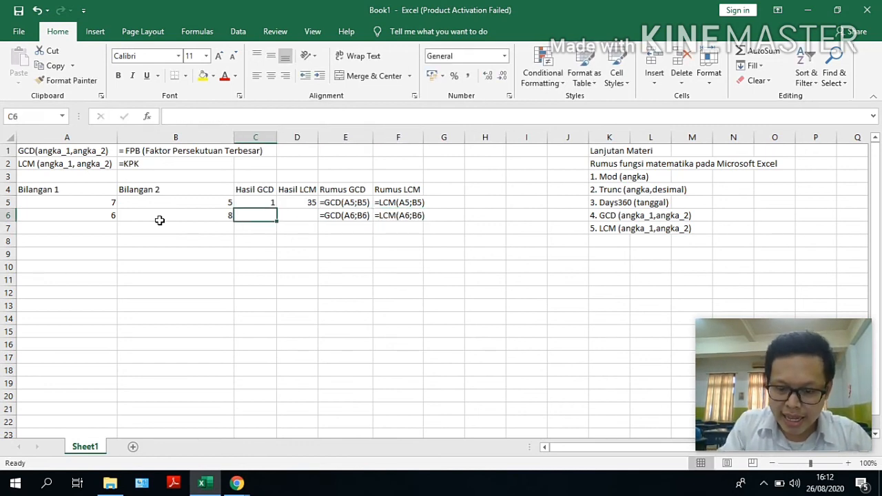
{"action": "type", "text": "=GCD("}
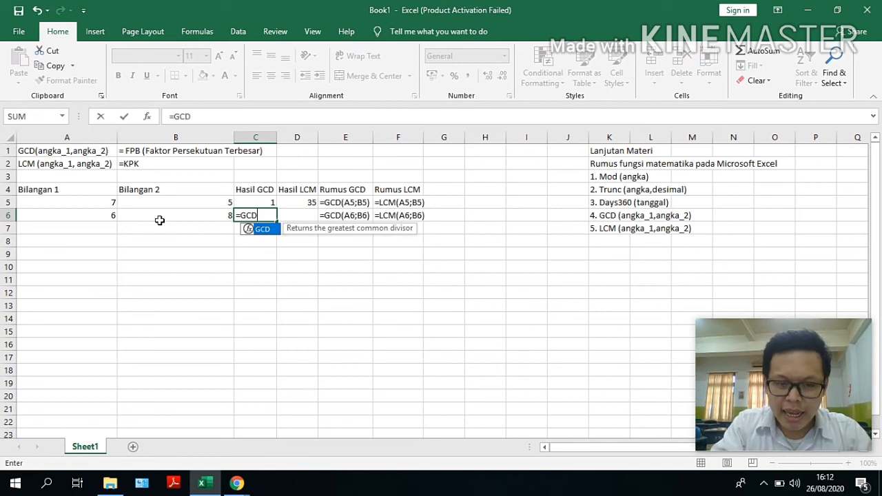
{"action": "key", "text": "Left"}
{"action": "key", "text": "Left"}
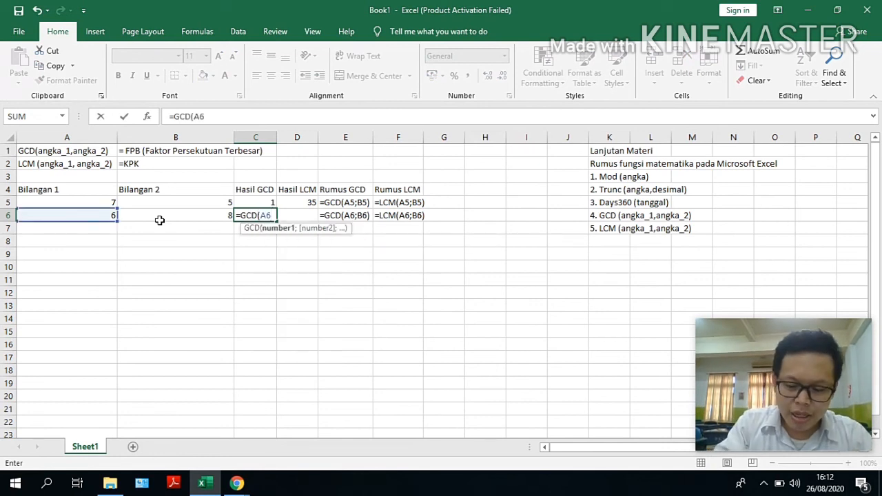
{"action": "type", "text": ";"}
{"action": "left_click", "coordinate": [160, 220]}
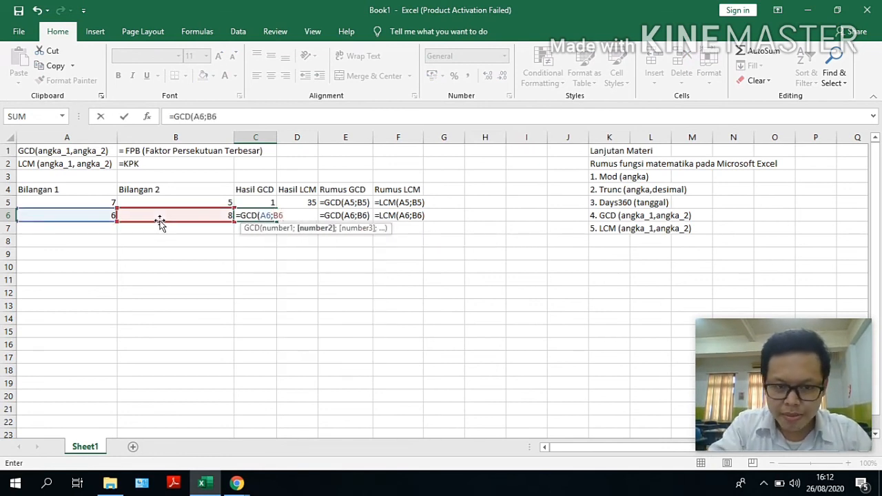
{"action": "type", "text": ")"}
{"action": "key", "text": "Return"}
Step: Calculate the least common multiple of the second number pair in cell D6 with =LCM(A6;B6)
{"action": "key", "text": "Up"}
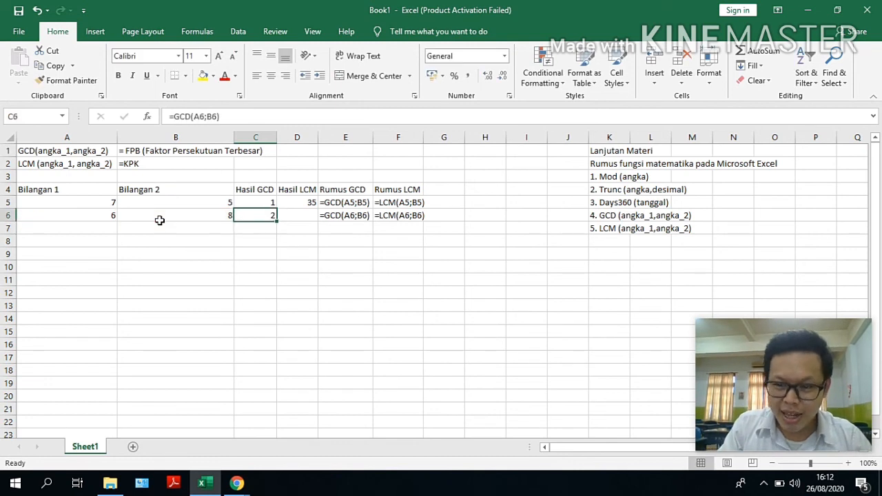
{"action": "key", "text": "Right"}
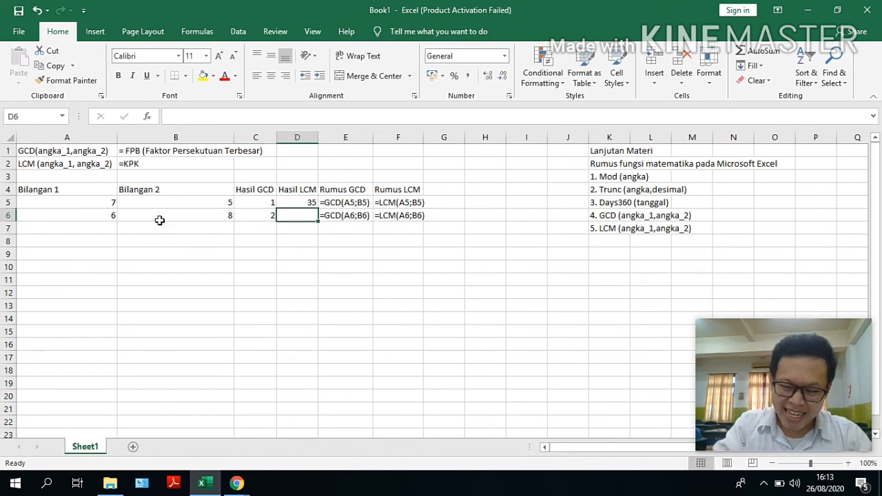
{"action": "type", "text": "="}
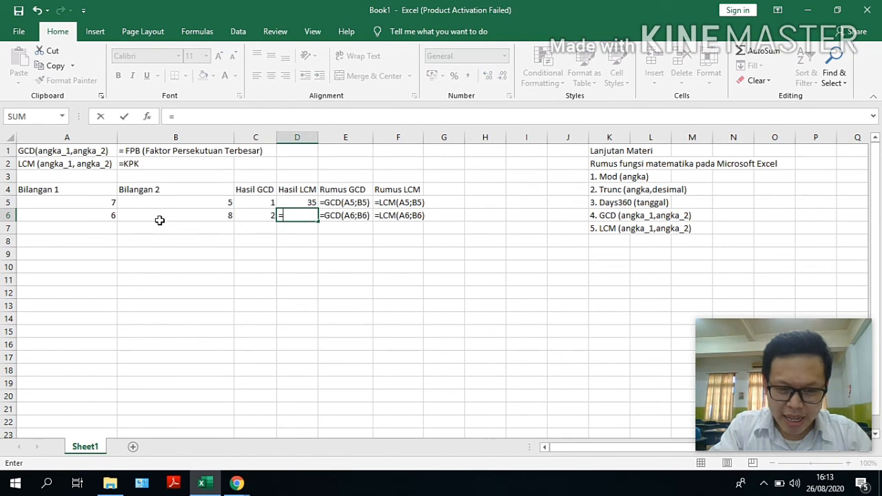
{"action": "type", "text": "LCM(A"}
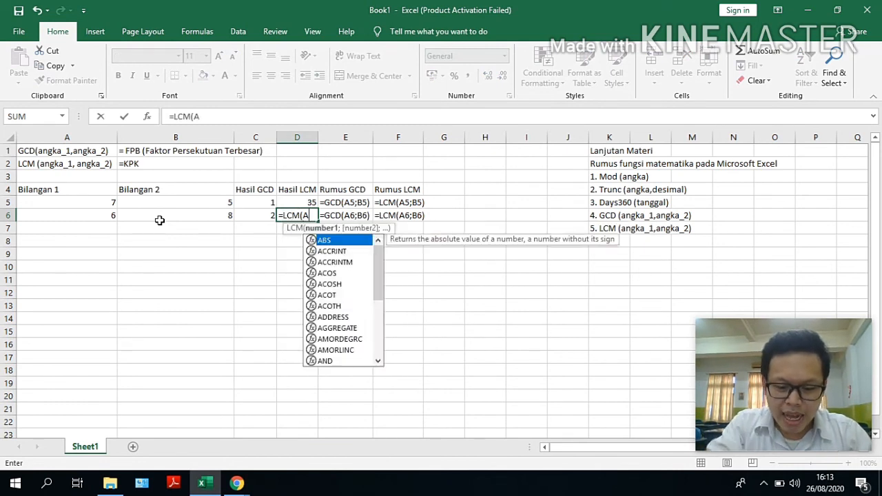
{"action": "type", "text": "6;B6"}
{"action": "key", "text": "Return"}
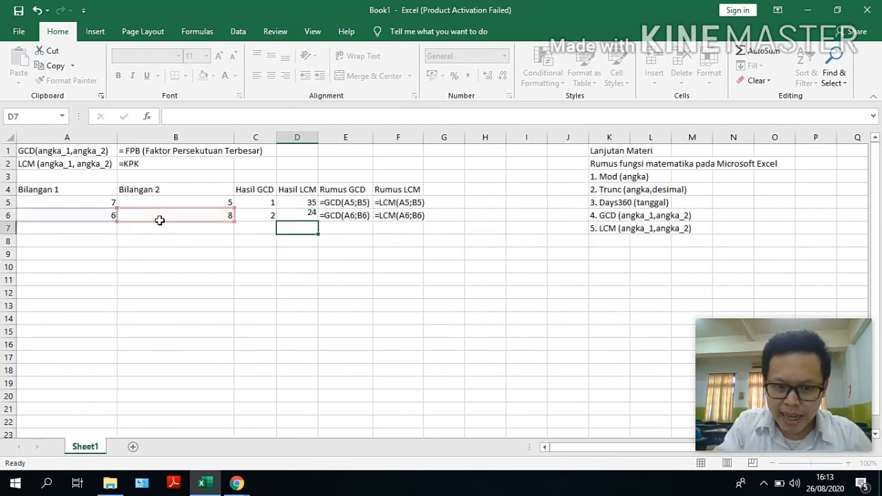
{"action": "key", "text": "Up"}
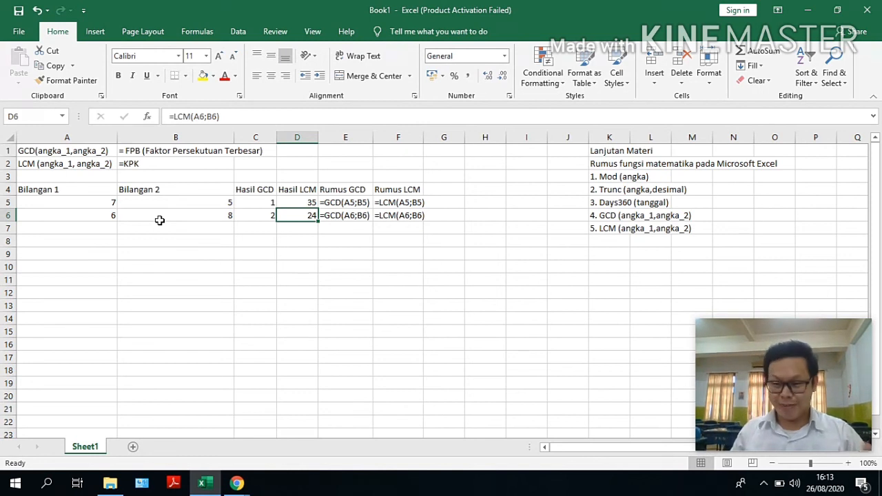